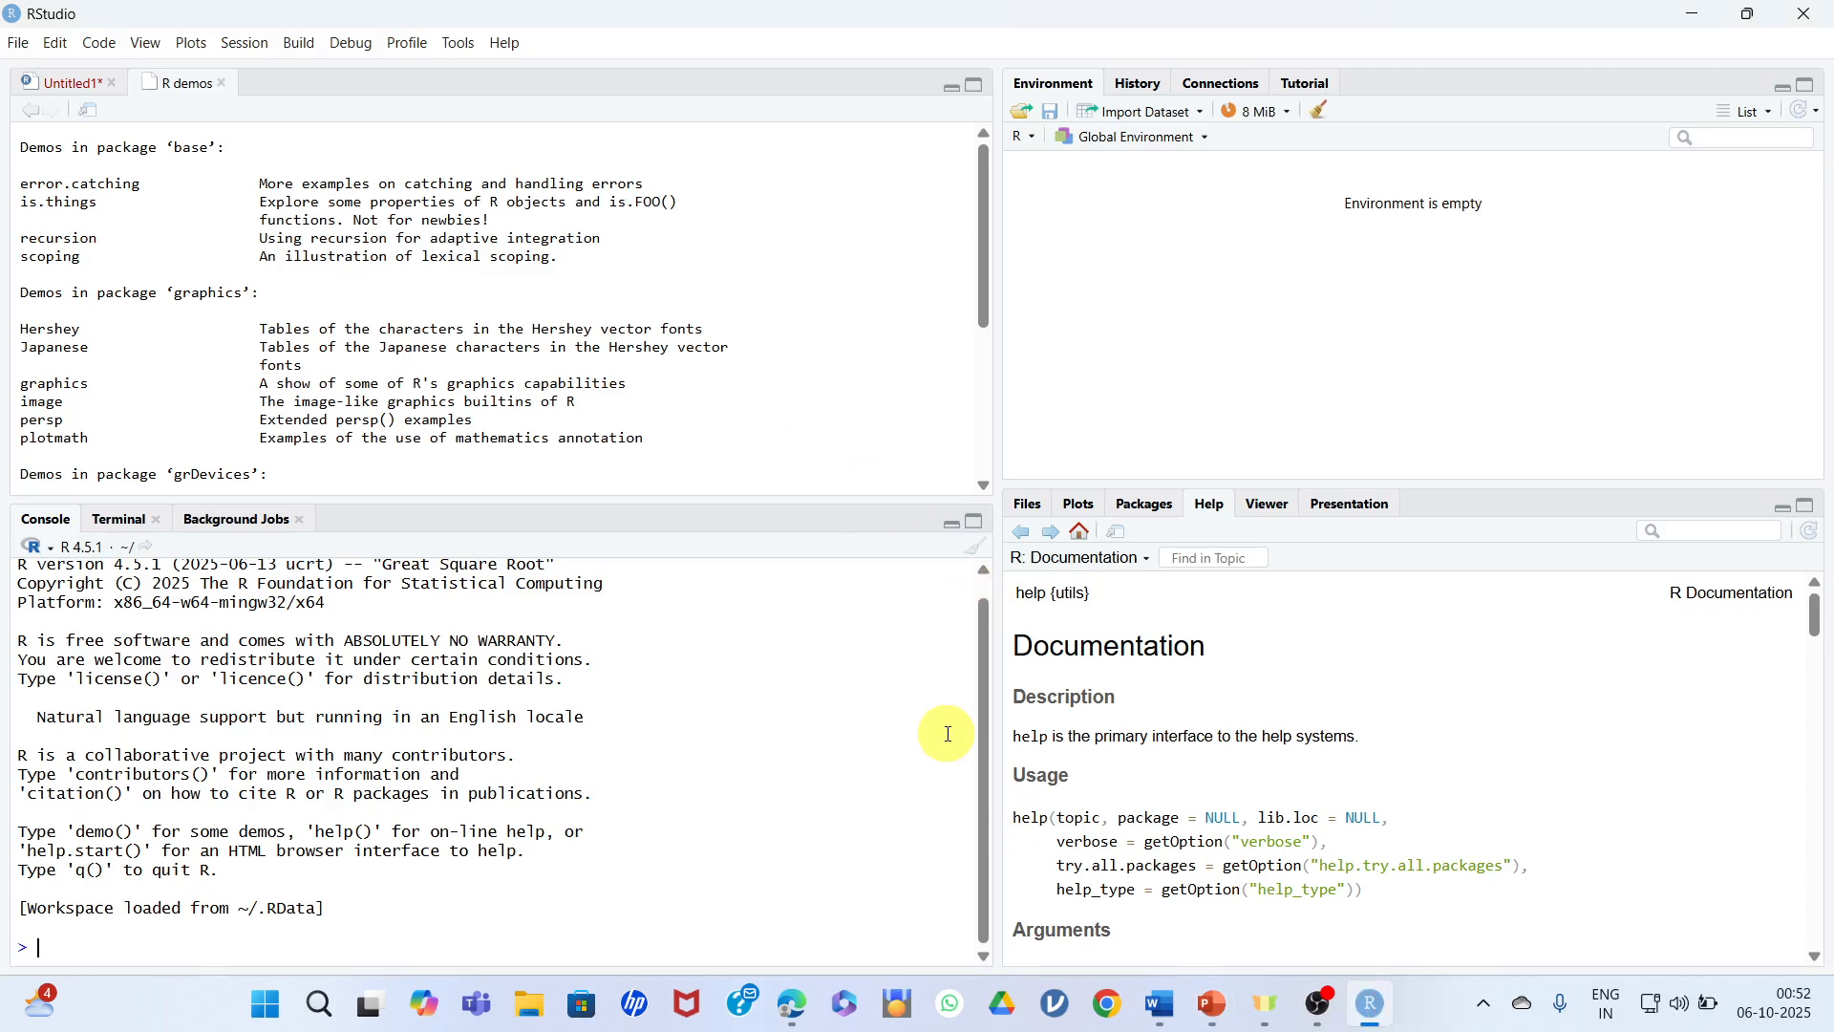
Look over the console's start-up text and show the Plots view instead of the help documentation.
left_click_drag(980, 685, 981, 668)
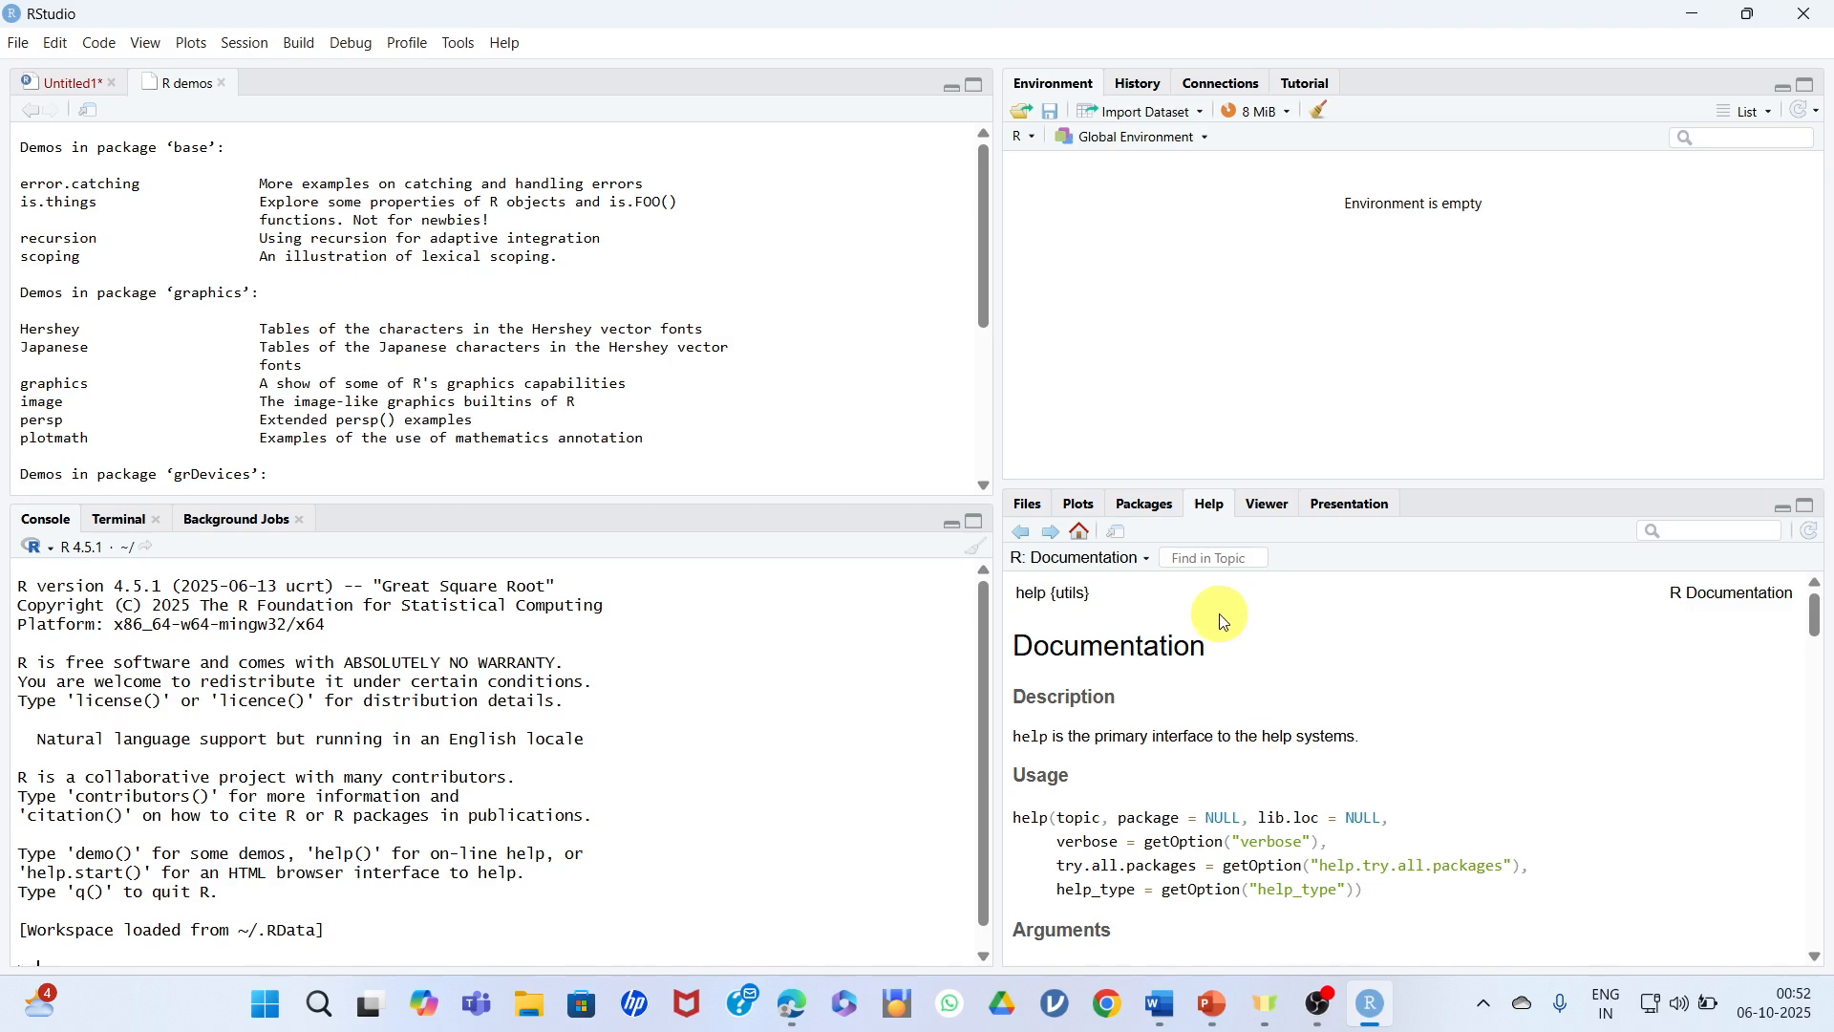
left_click(1081, 504)
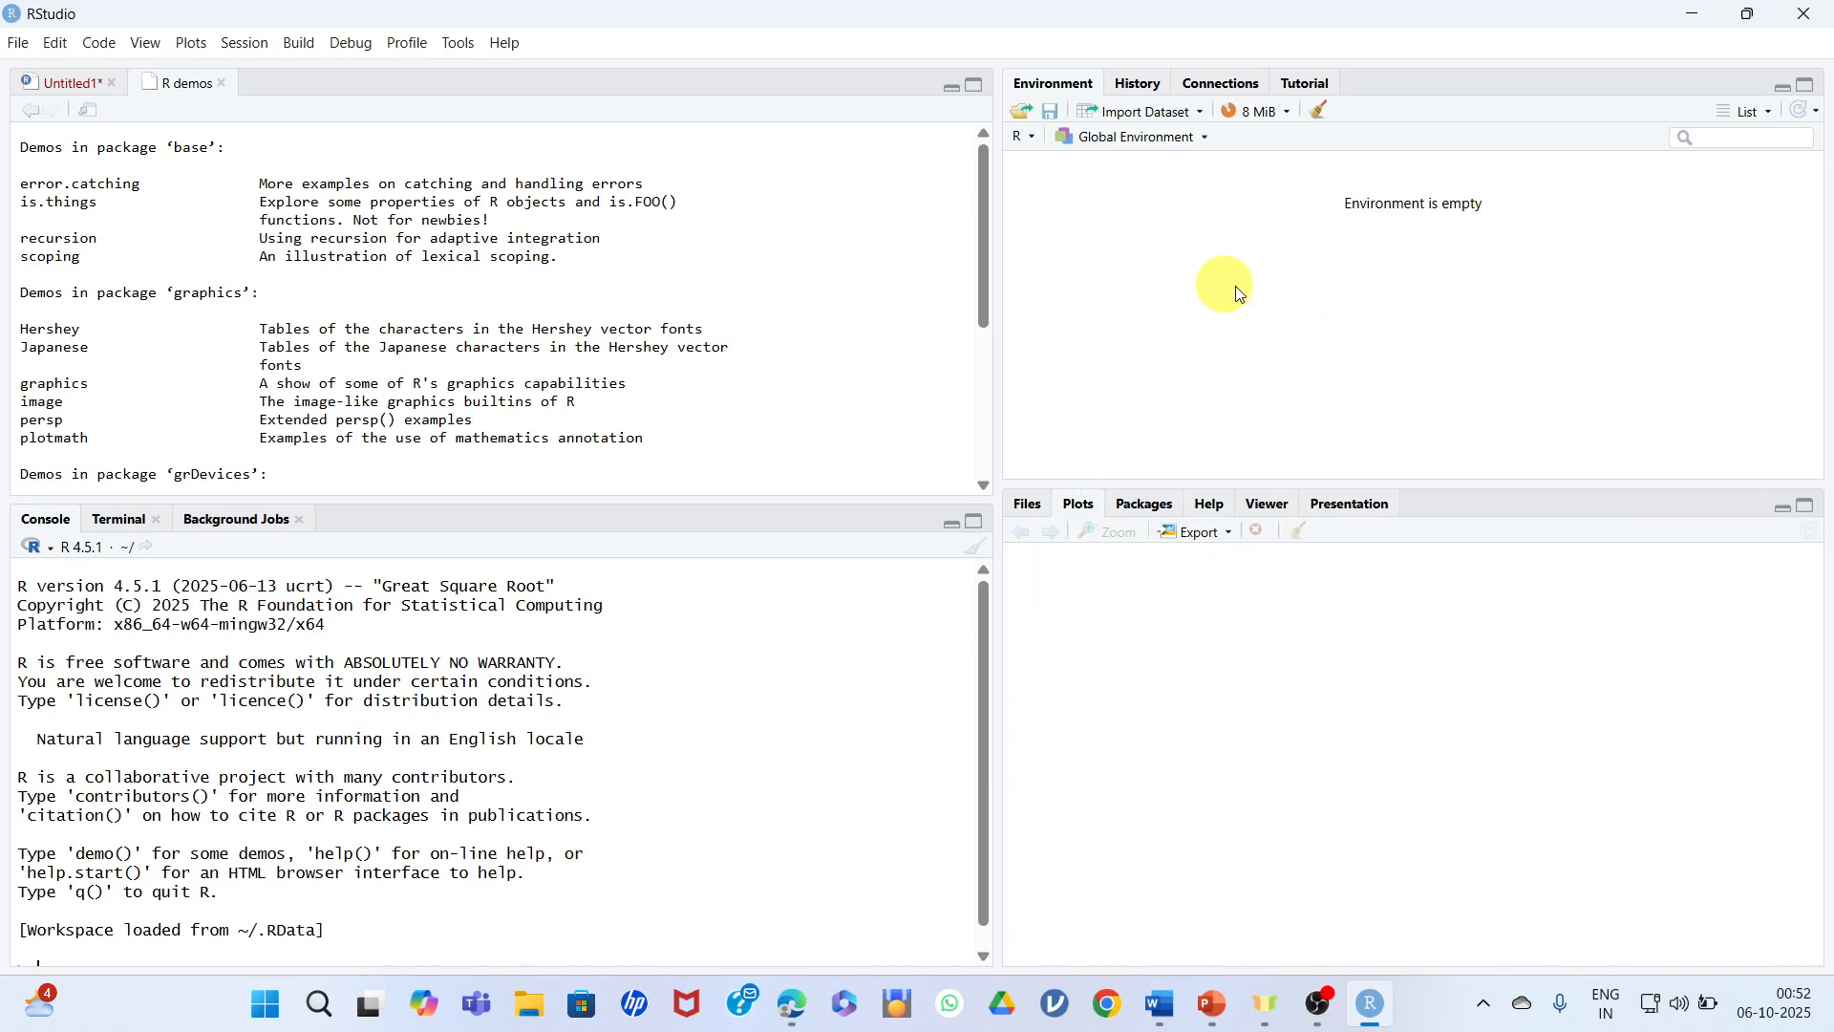
left_click(986, 225)
Switch to PowerPoint and view the "Shortcut in R Studio" slide with the run and clear-console shortcuts.
left_click(1368, 1005)
left_click(1368, 1005)
left_click(1369, 1005)
key("Up")
left_click(933, 759)
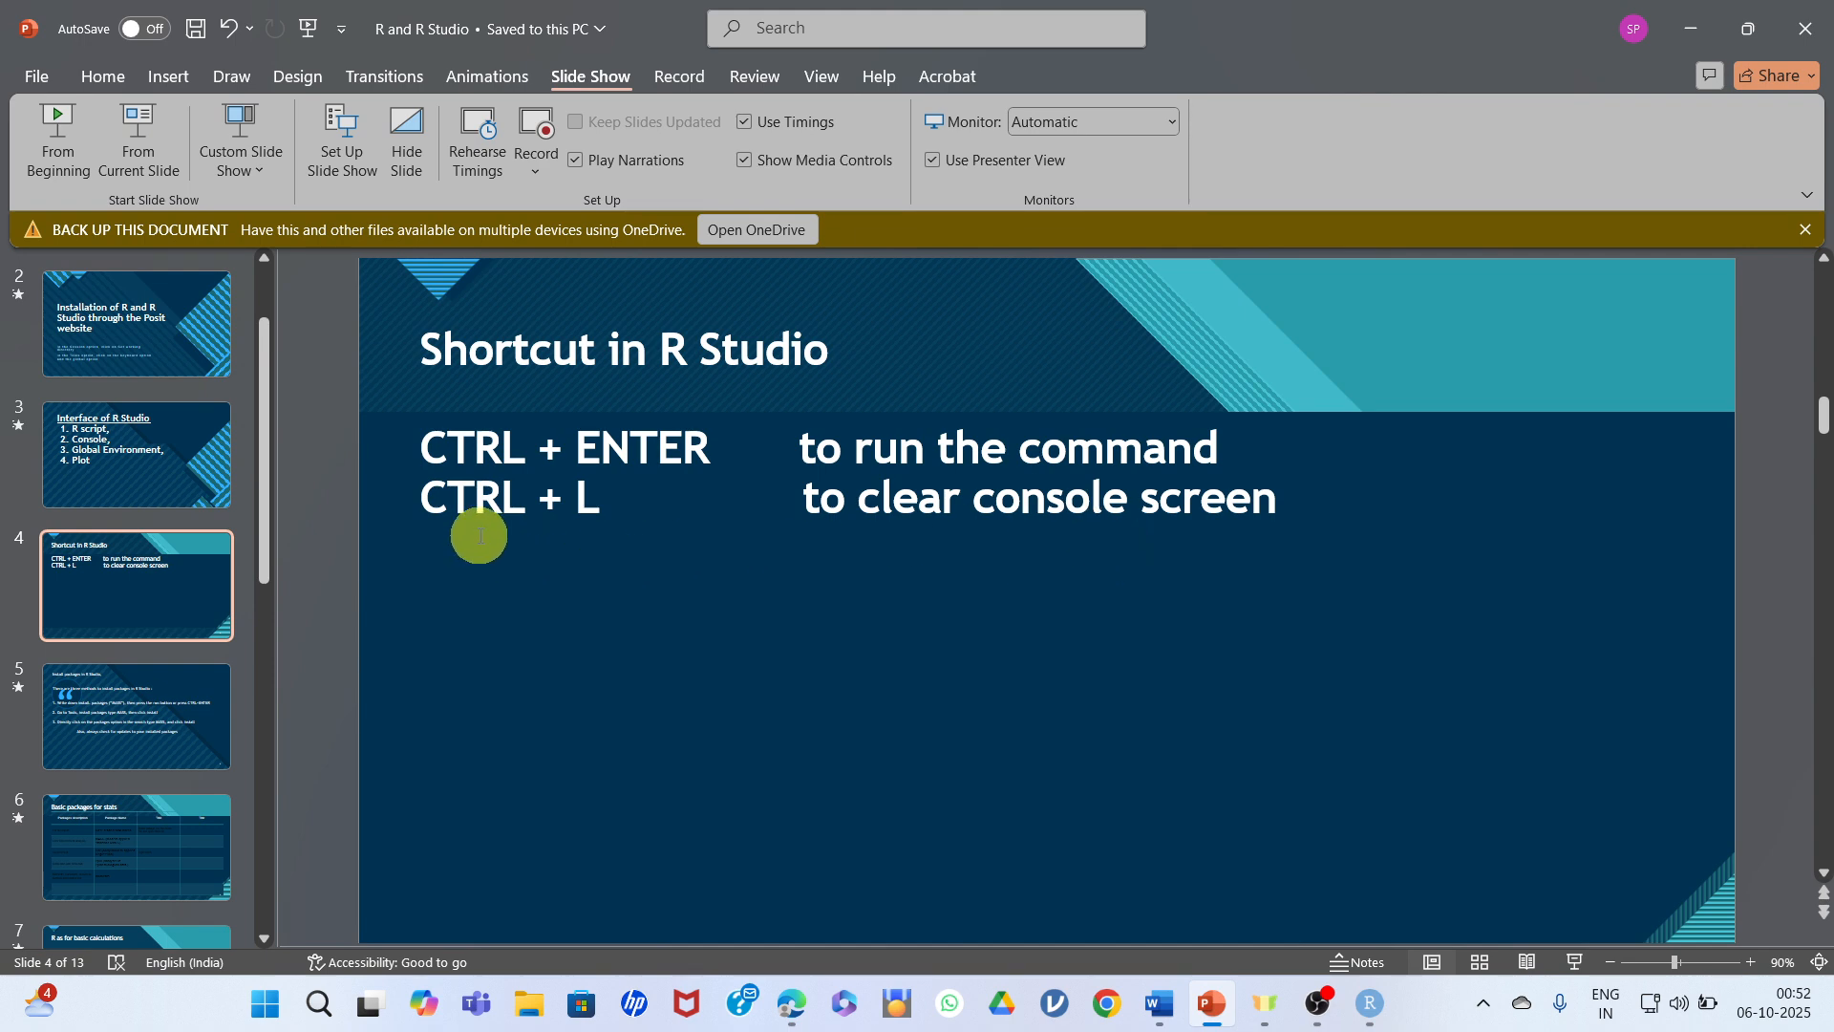
Switch back to RStudio and clear all text from the console.
left_click(1370, 1010)
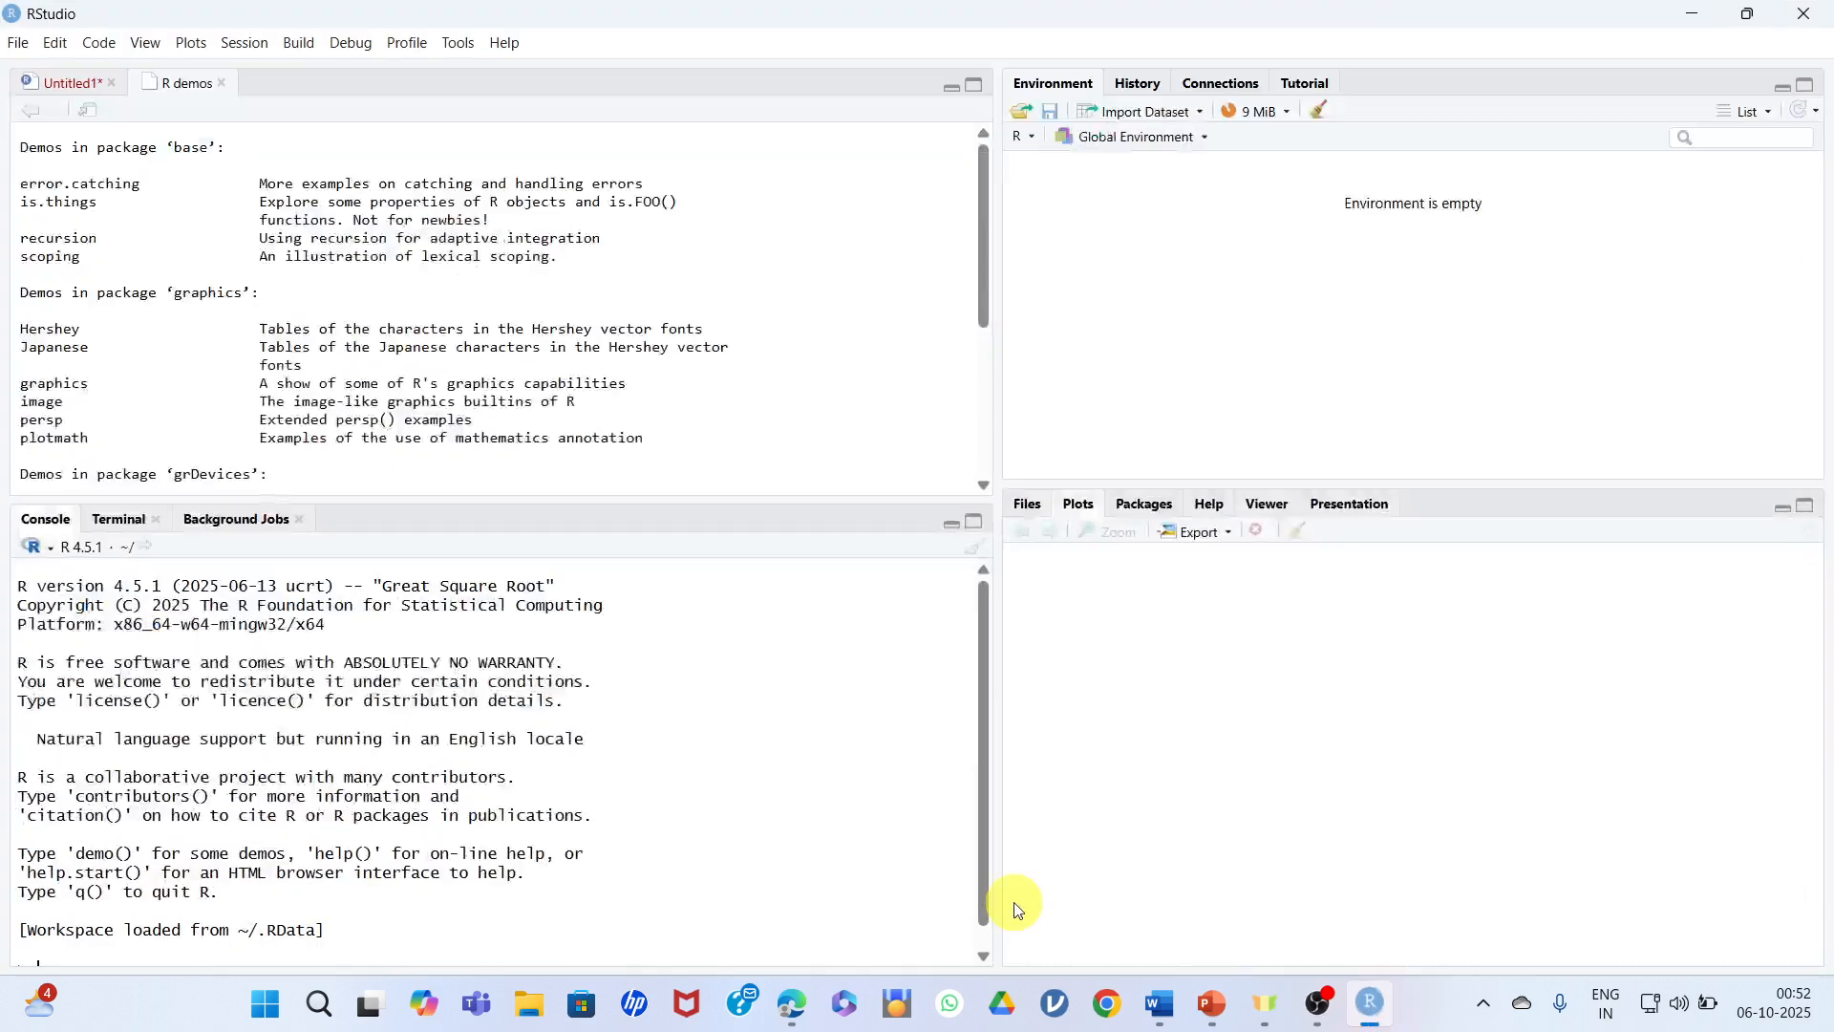
left_click(362, 936)
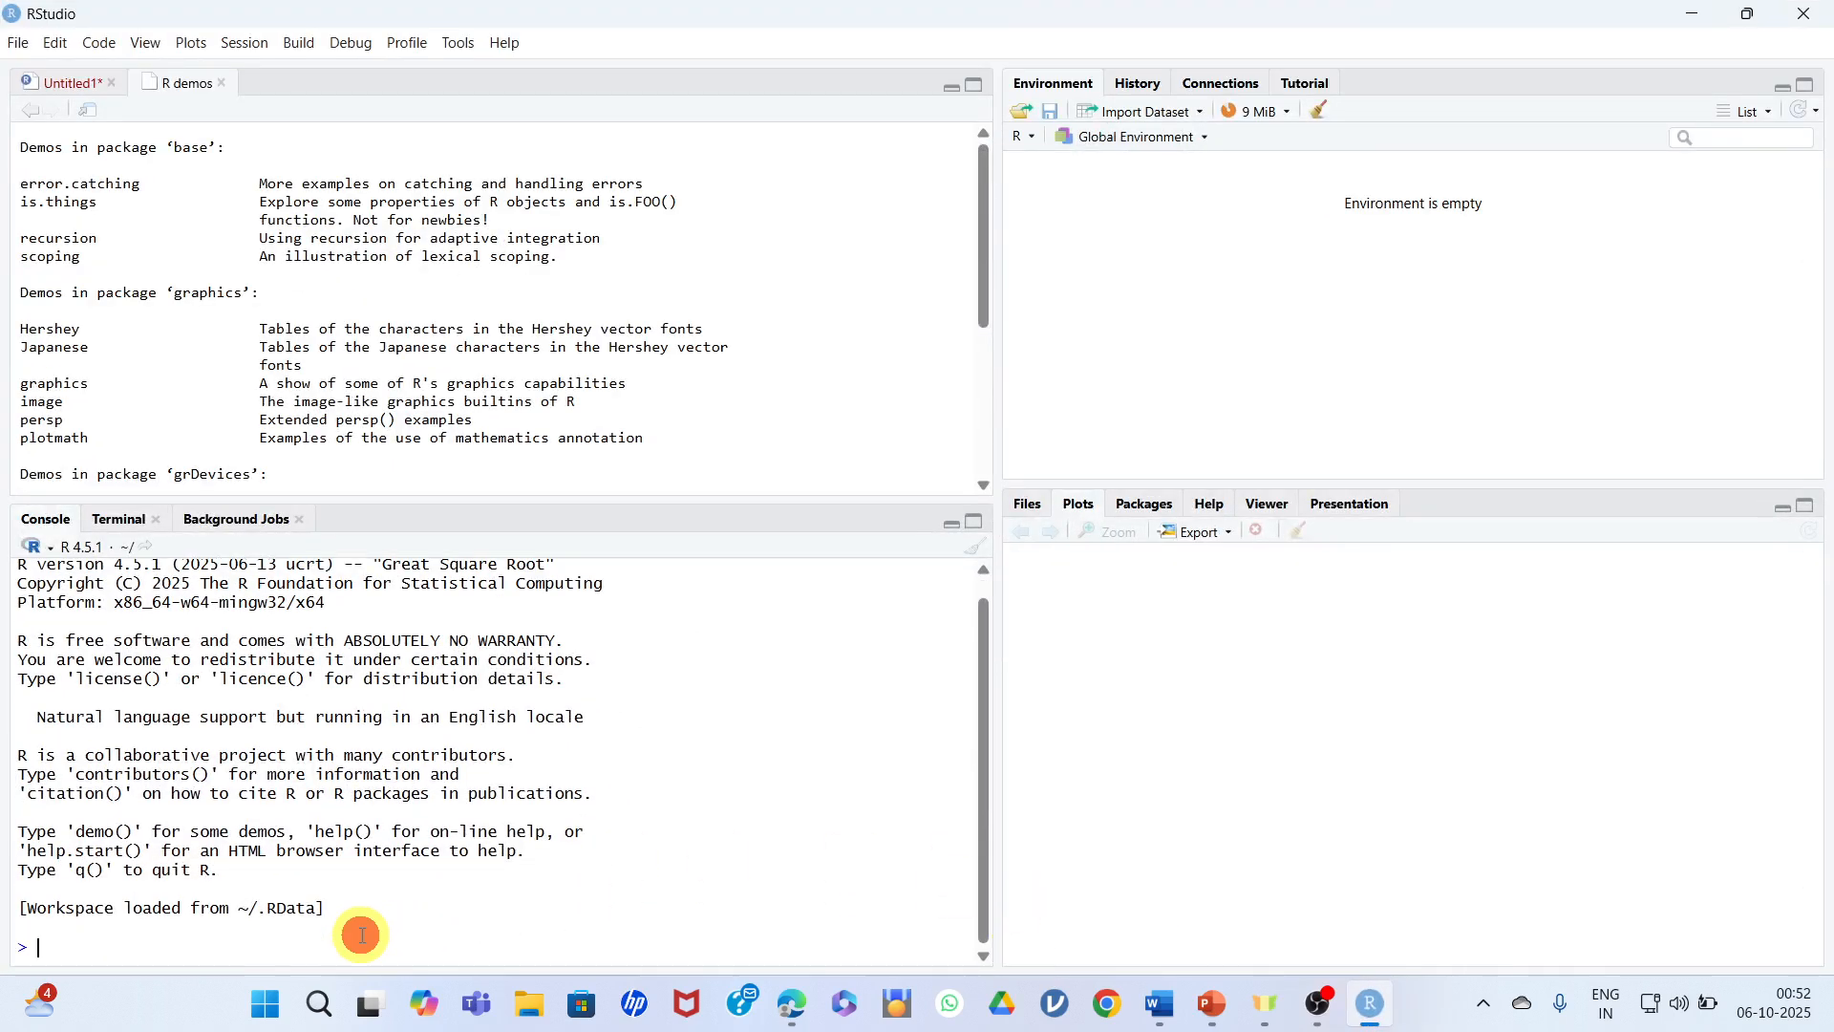
key("ctrl+l")
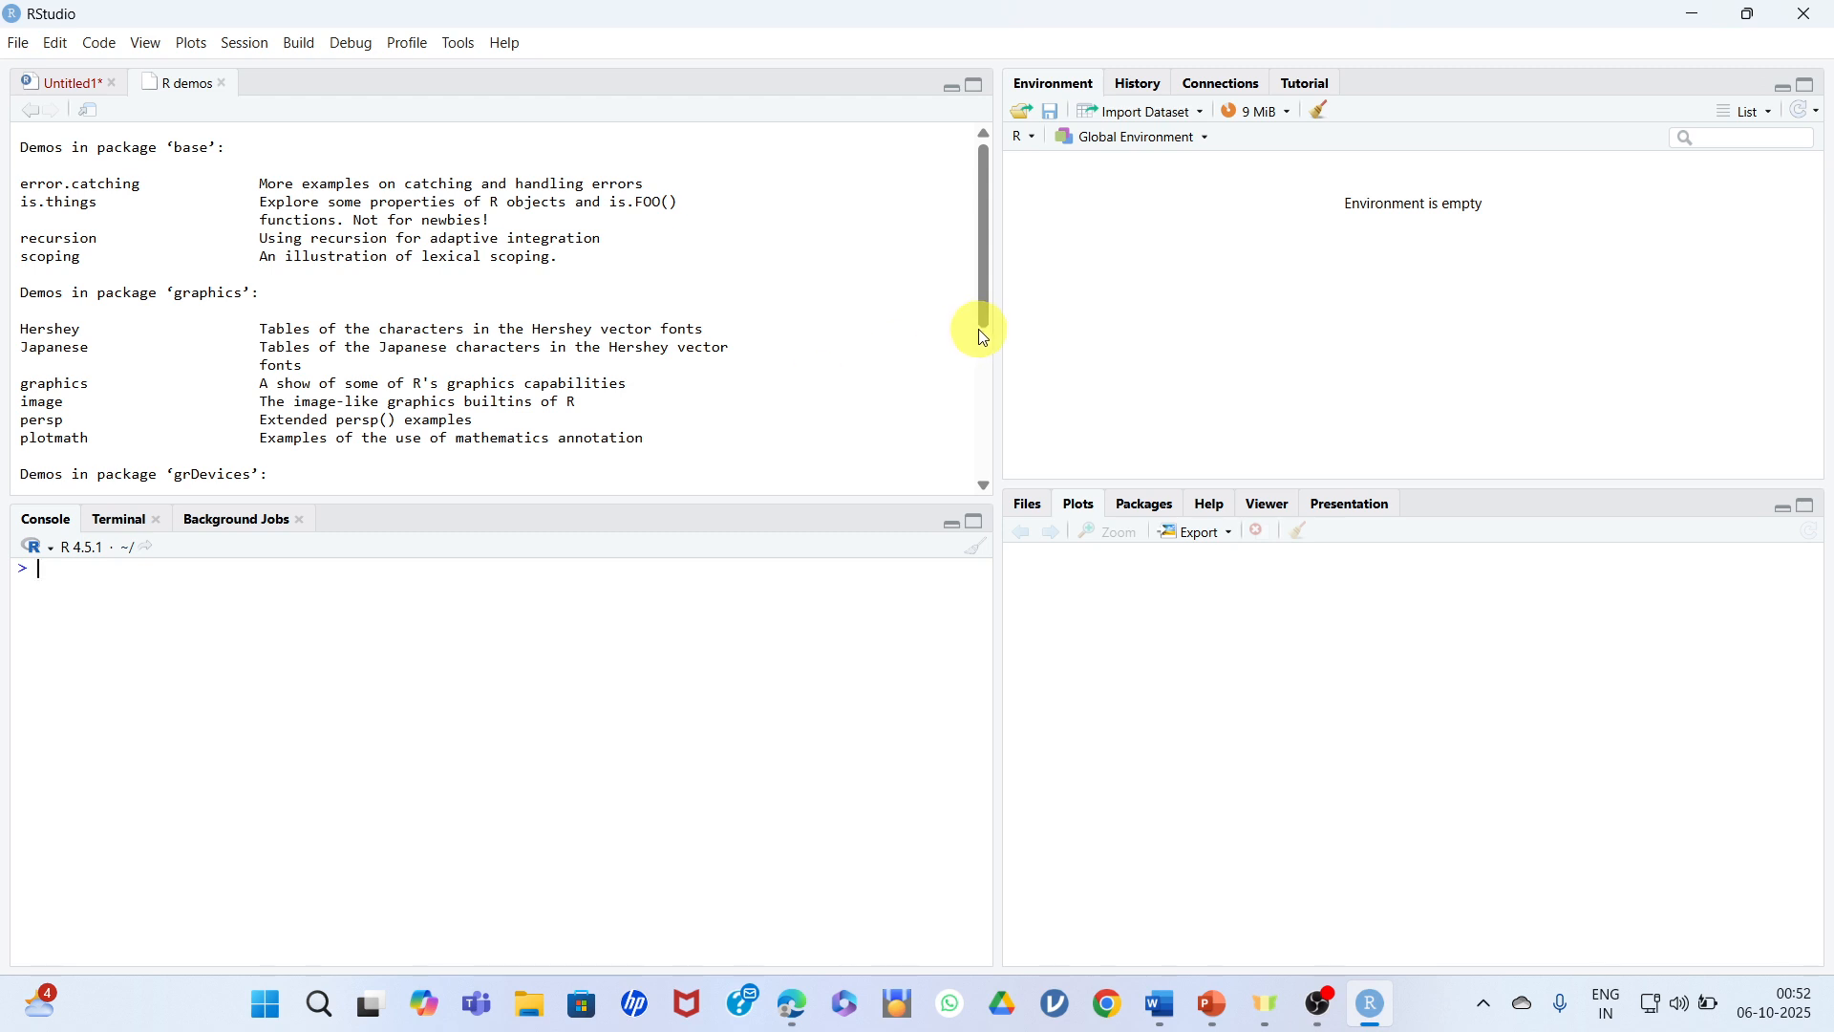
Show the Untitled1 script and delete all of its existing code, including the 'license()' line.
left_click_drag(982, 275, 996, 187)
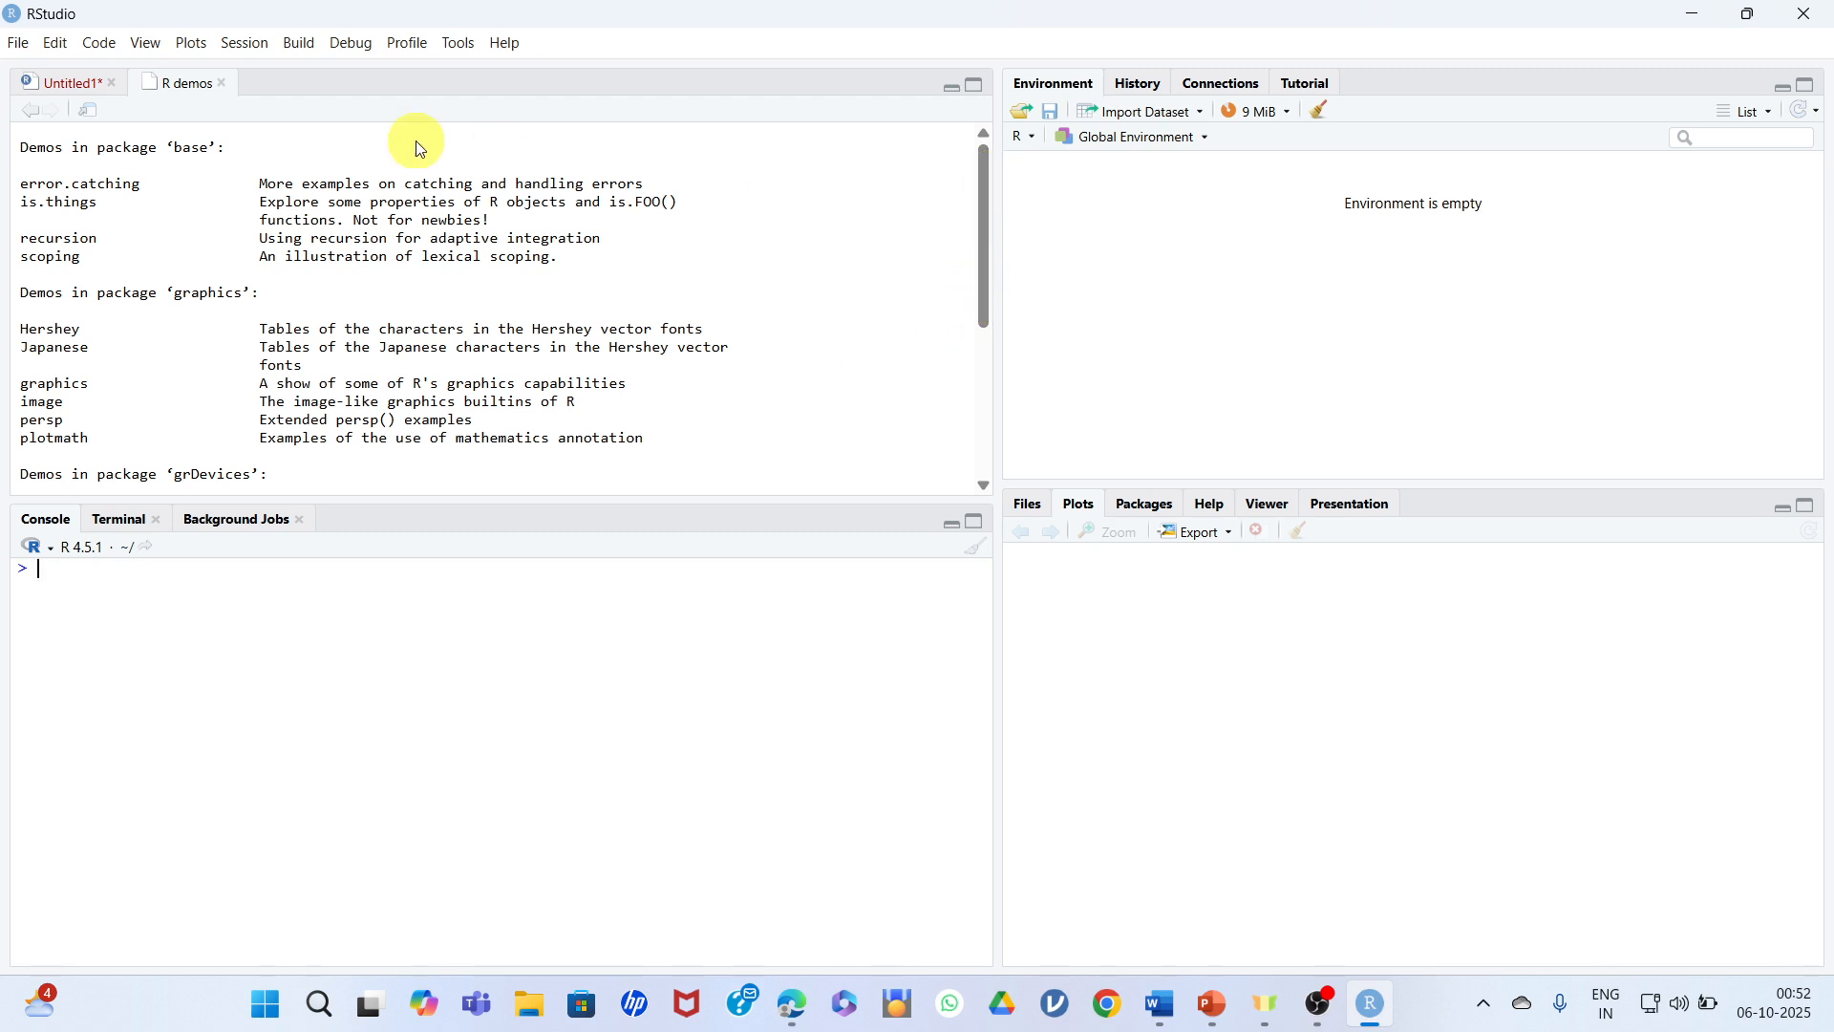
left_click(69, 84)
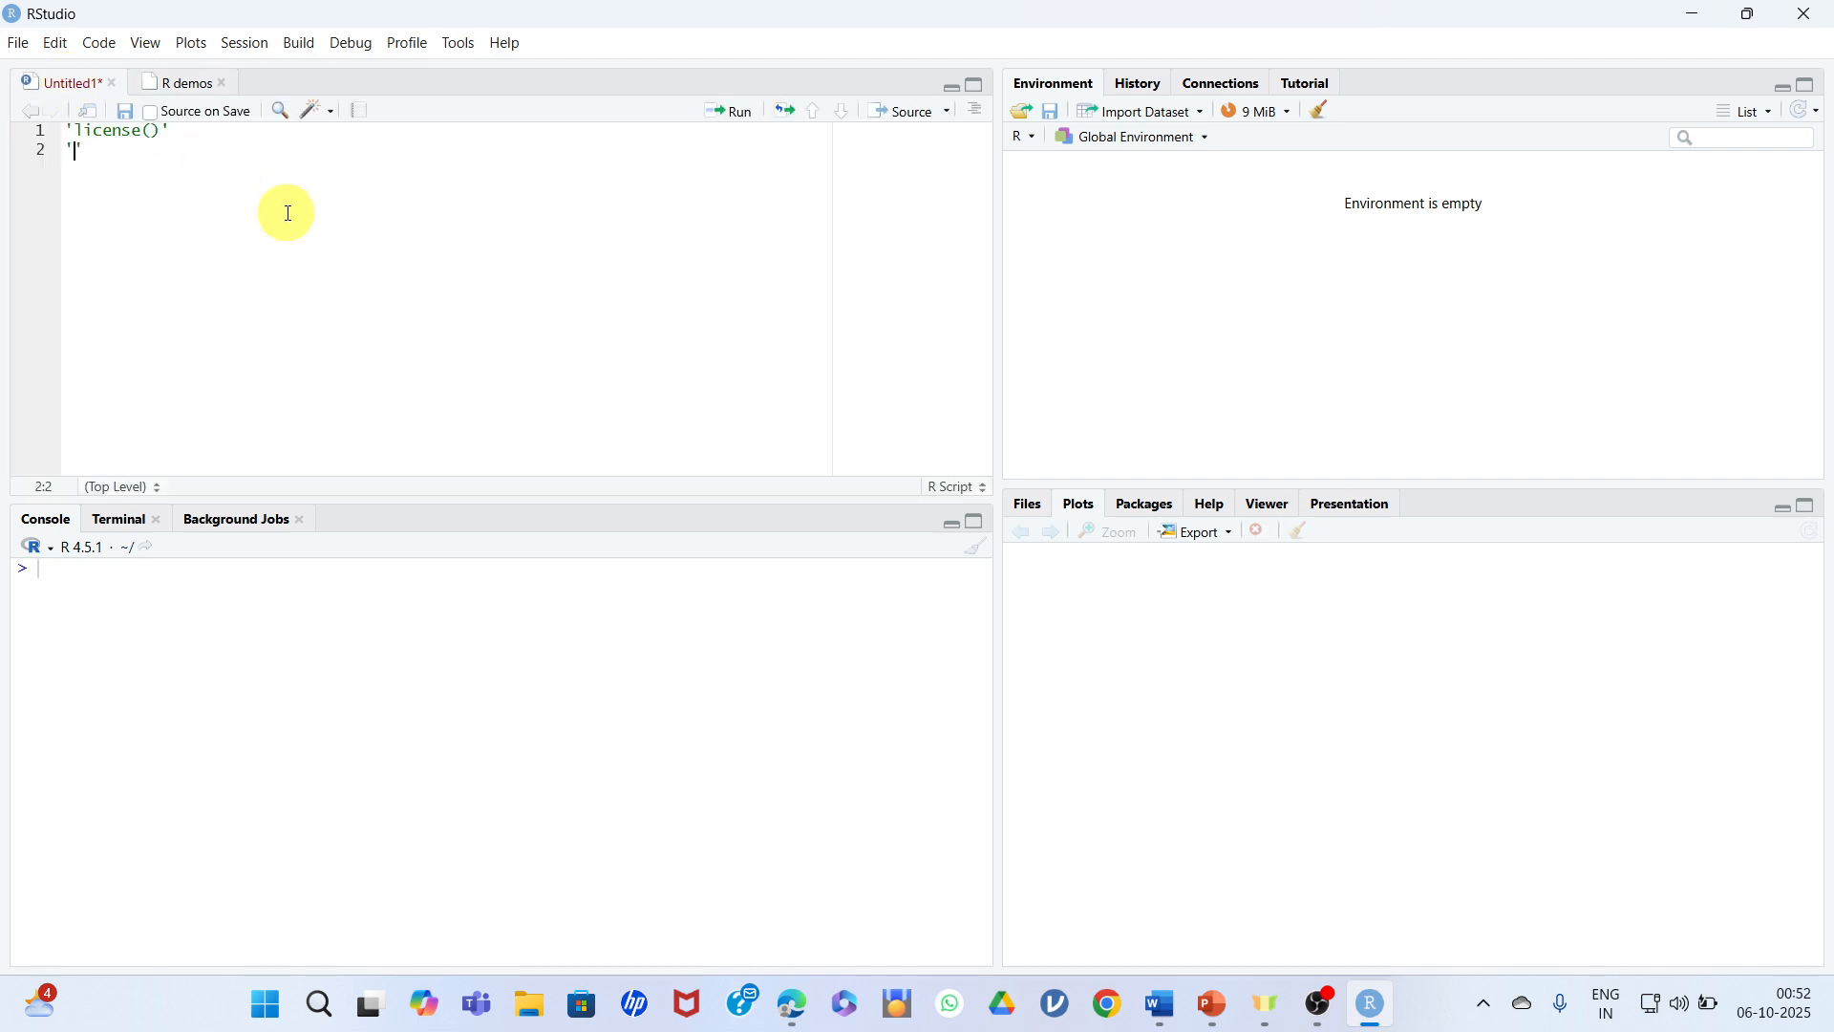
key("BackSpace")
key("BackSpace")
key("BackSpace")
key("BackSpace")
key("BackSpace")
key("BackSpace")
key("BackSpace")
key("BackSpace")
key("BackSpace")
key("BackSpace")
key("BackSpace")
key("BackSpace")
key("BackSpace")
key("BackSpace")
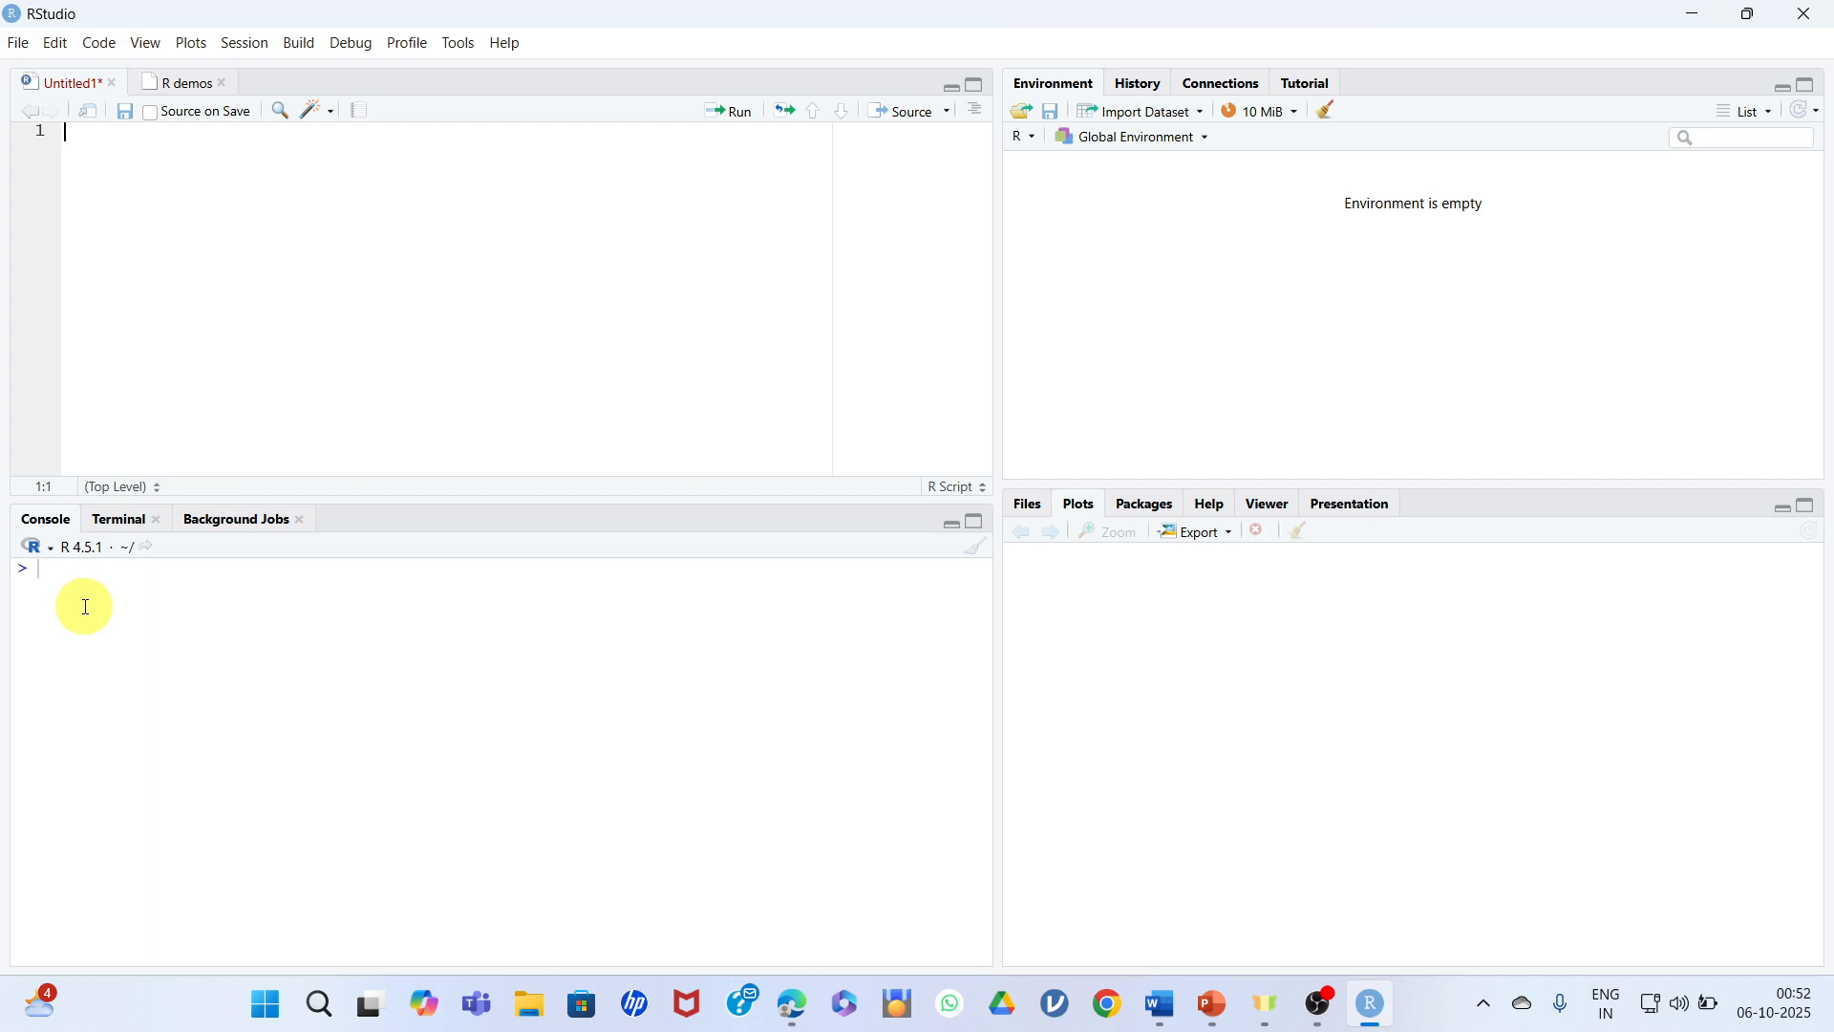
Write install.packages(base) on line 1 of the script and run it.
type("install")
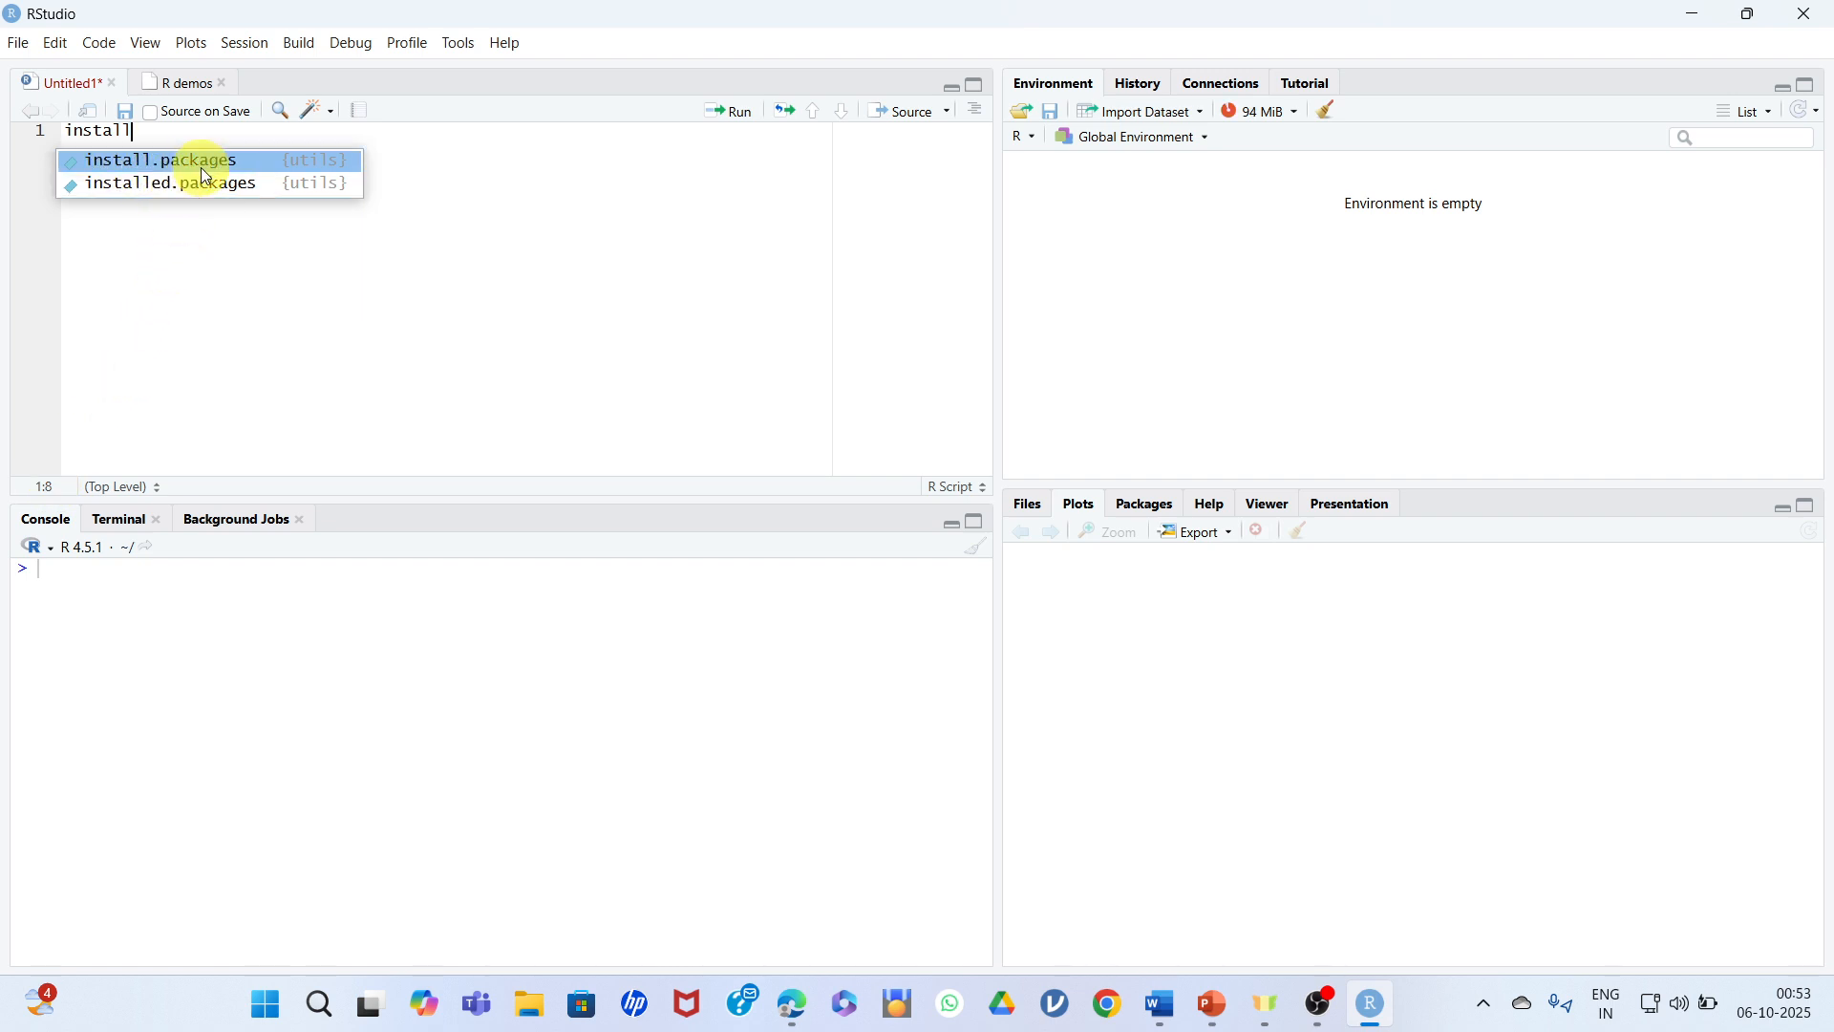
double_click(146, 161)
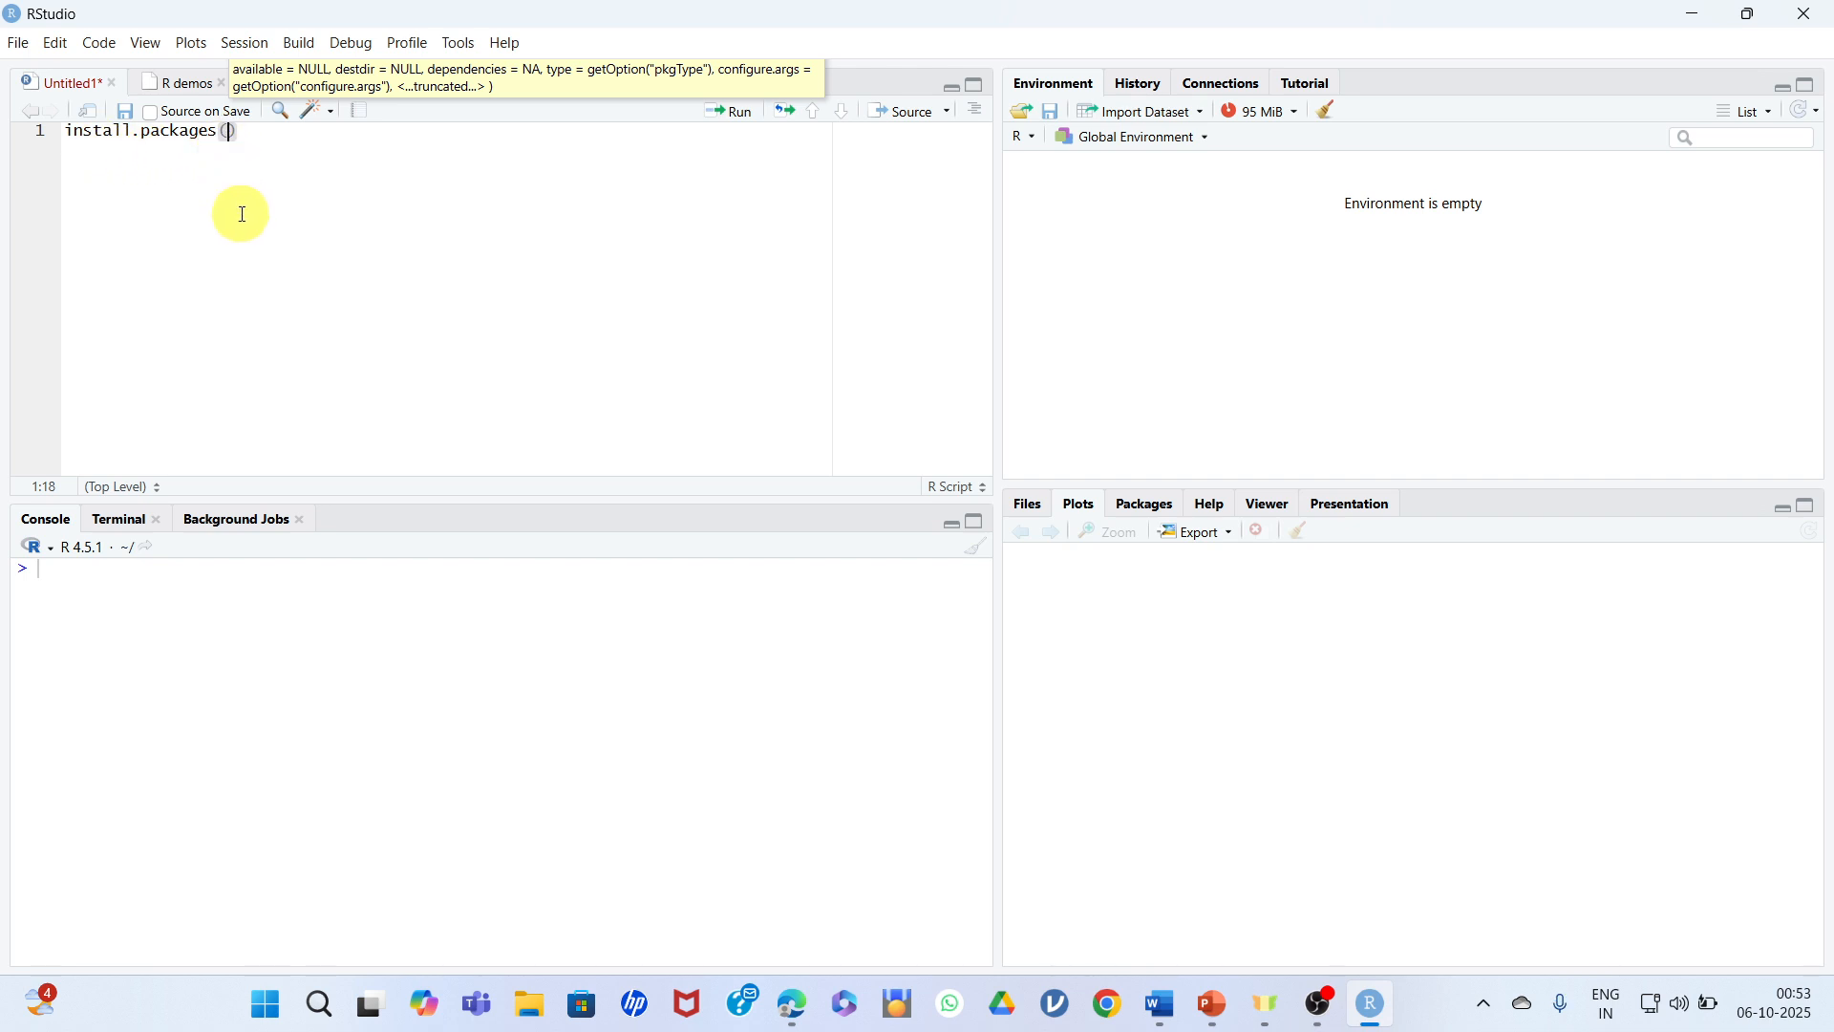
key("Escape")
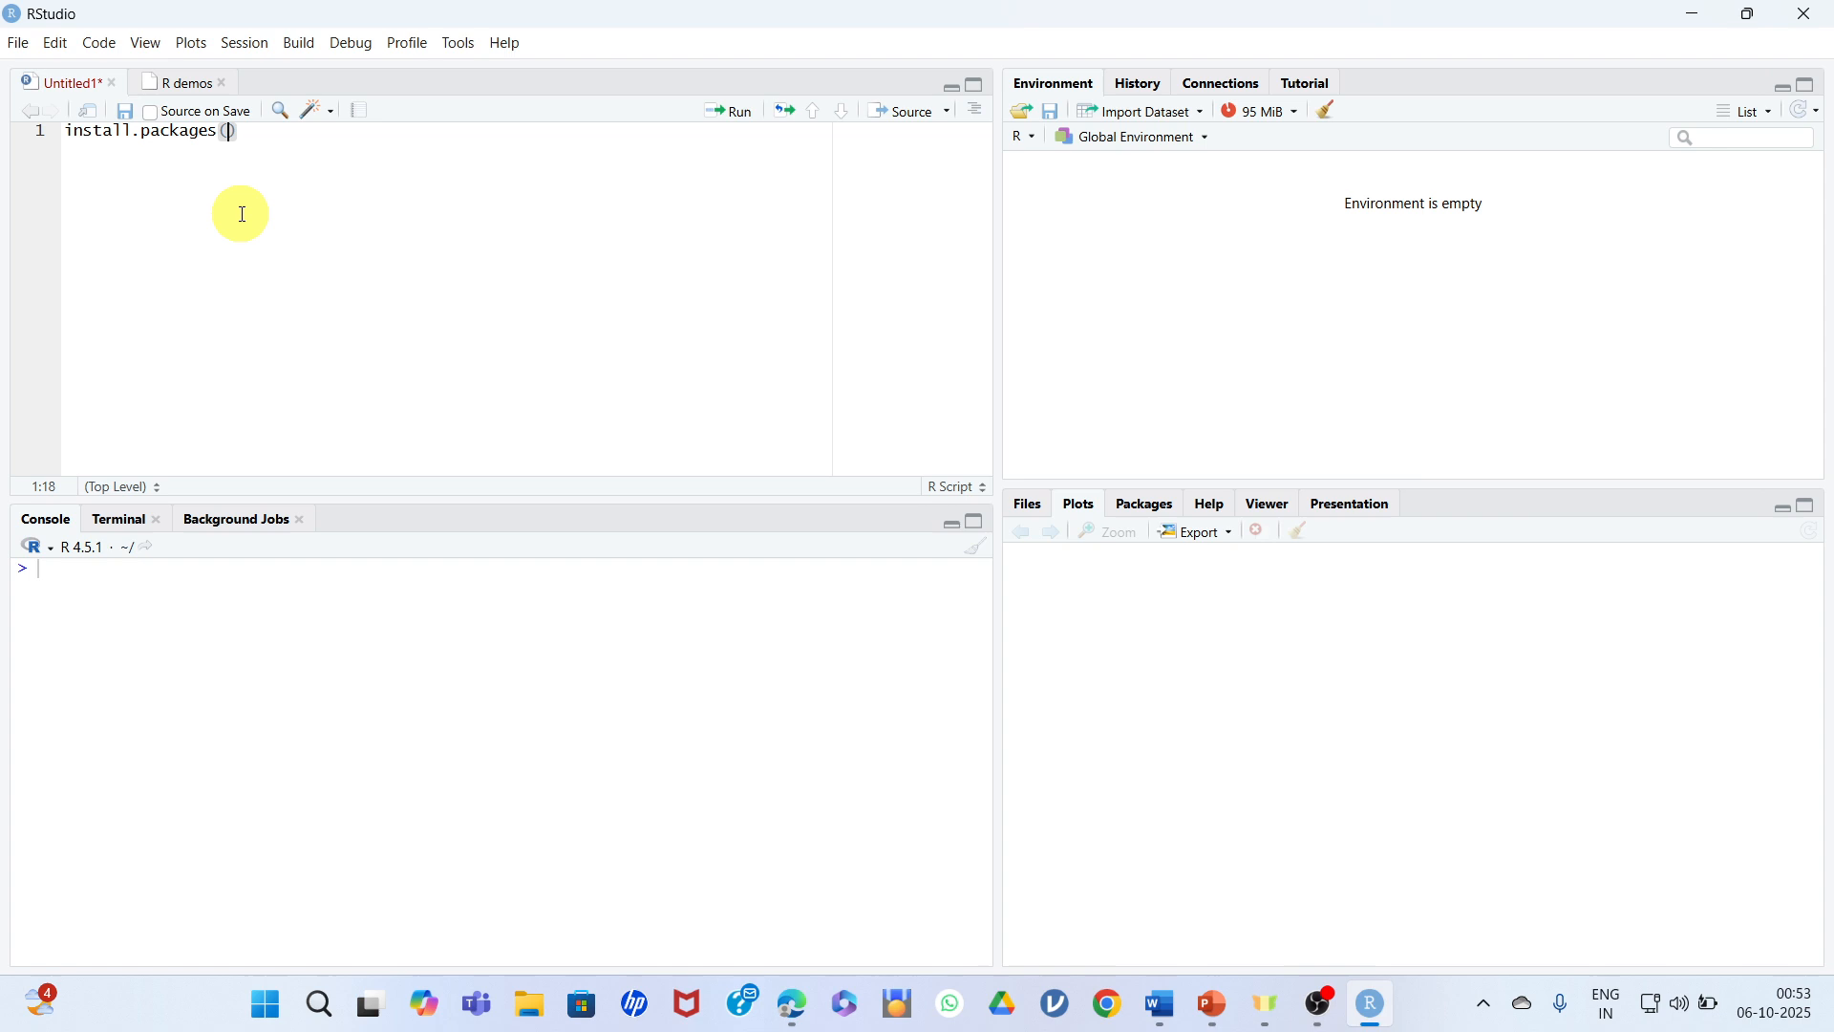
type("base)")
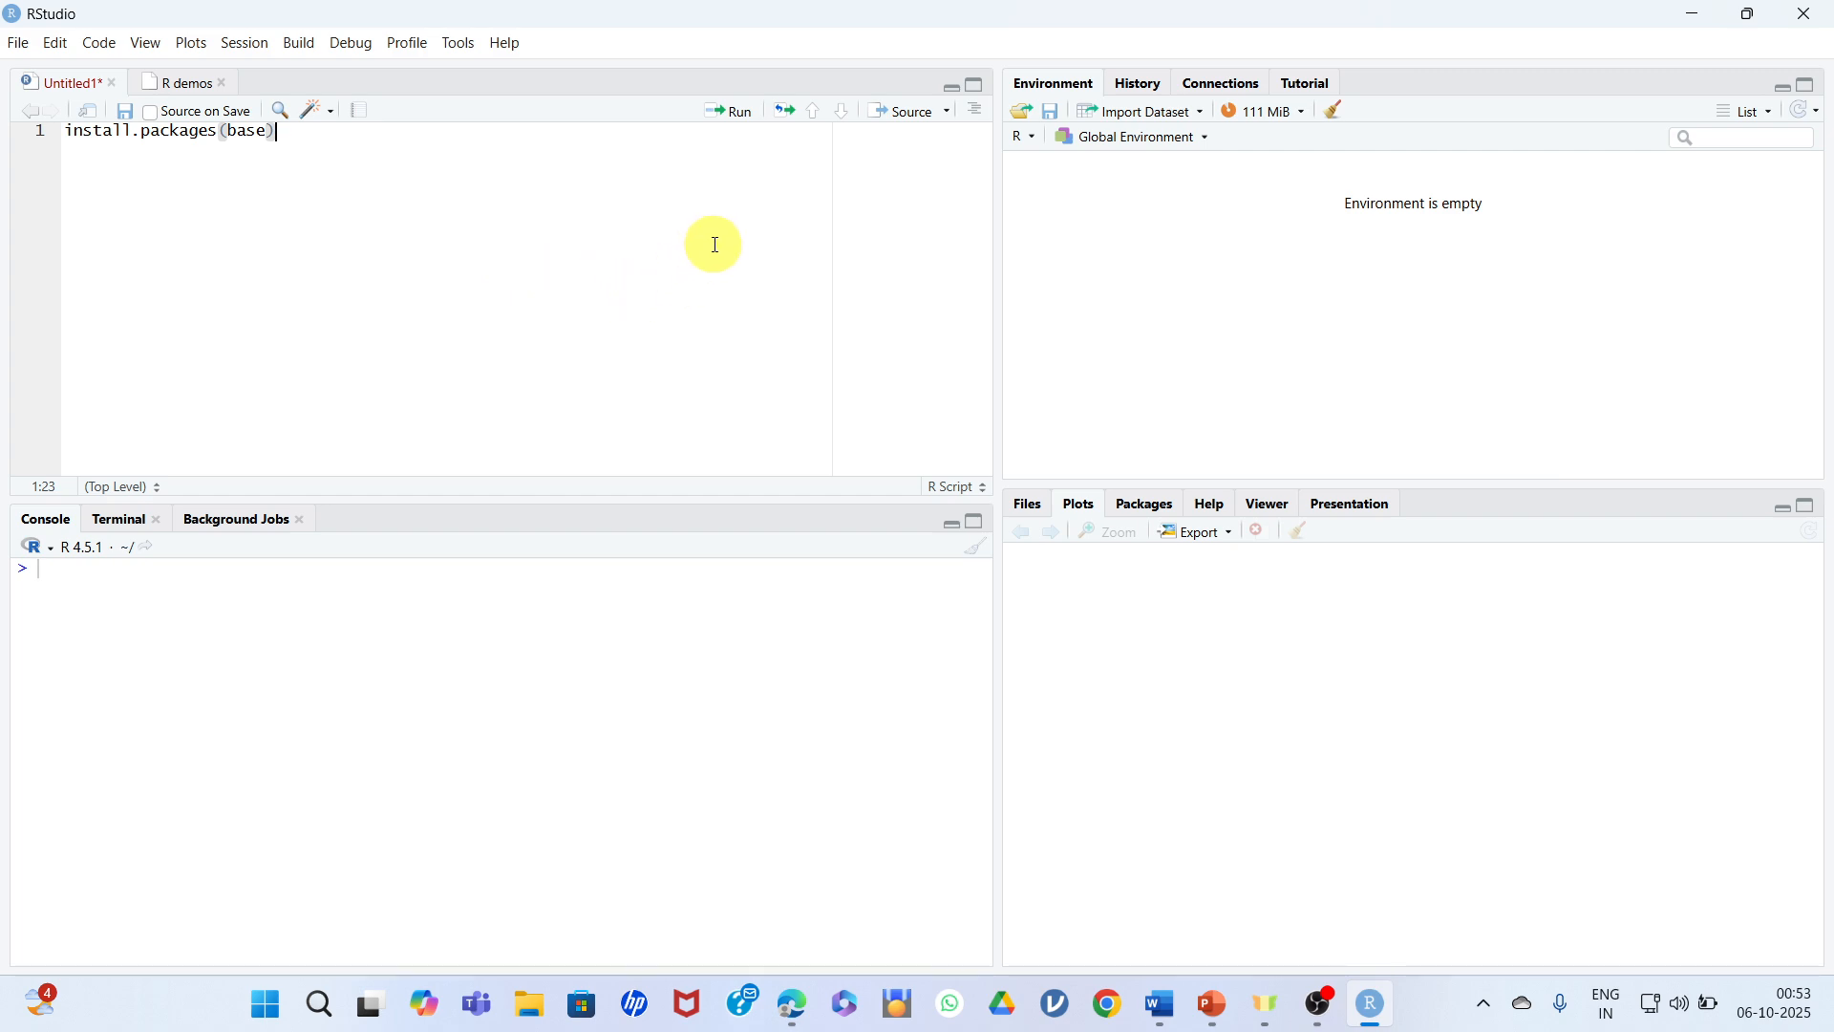
left_click(746, 120)
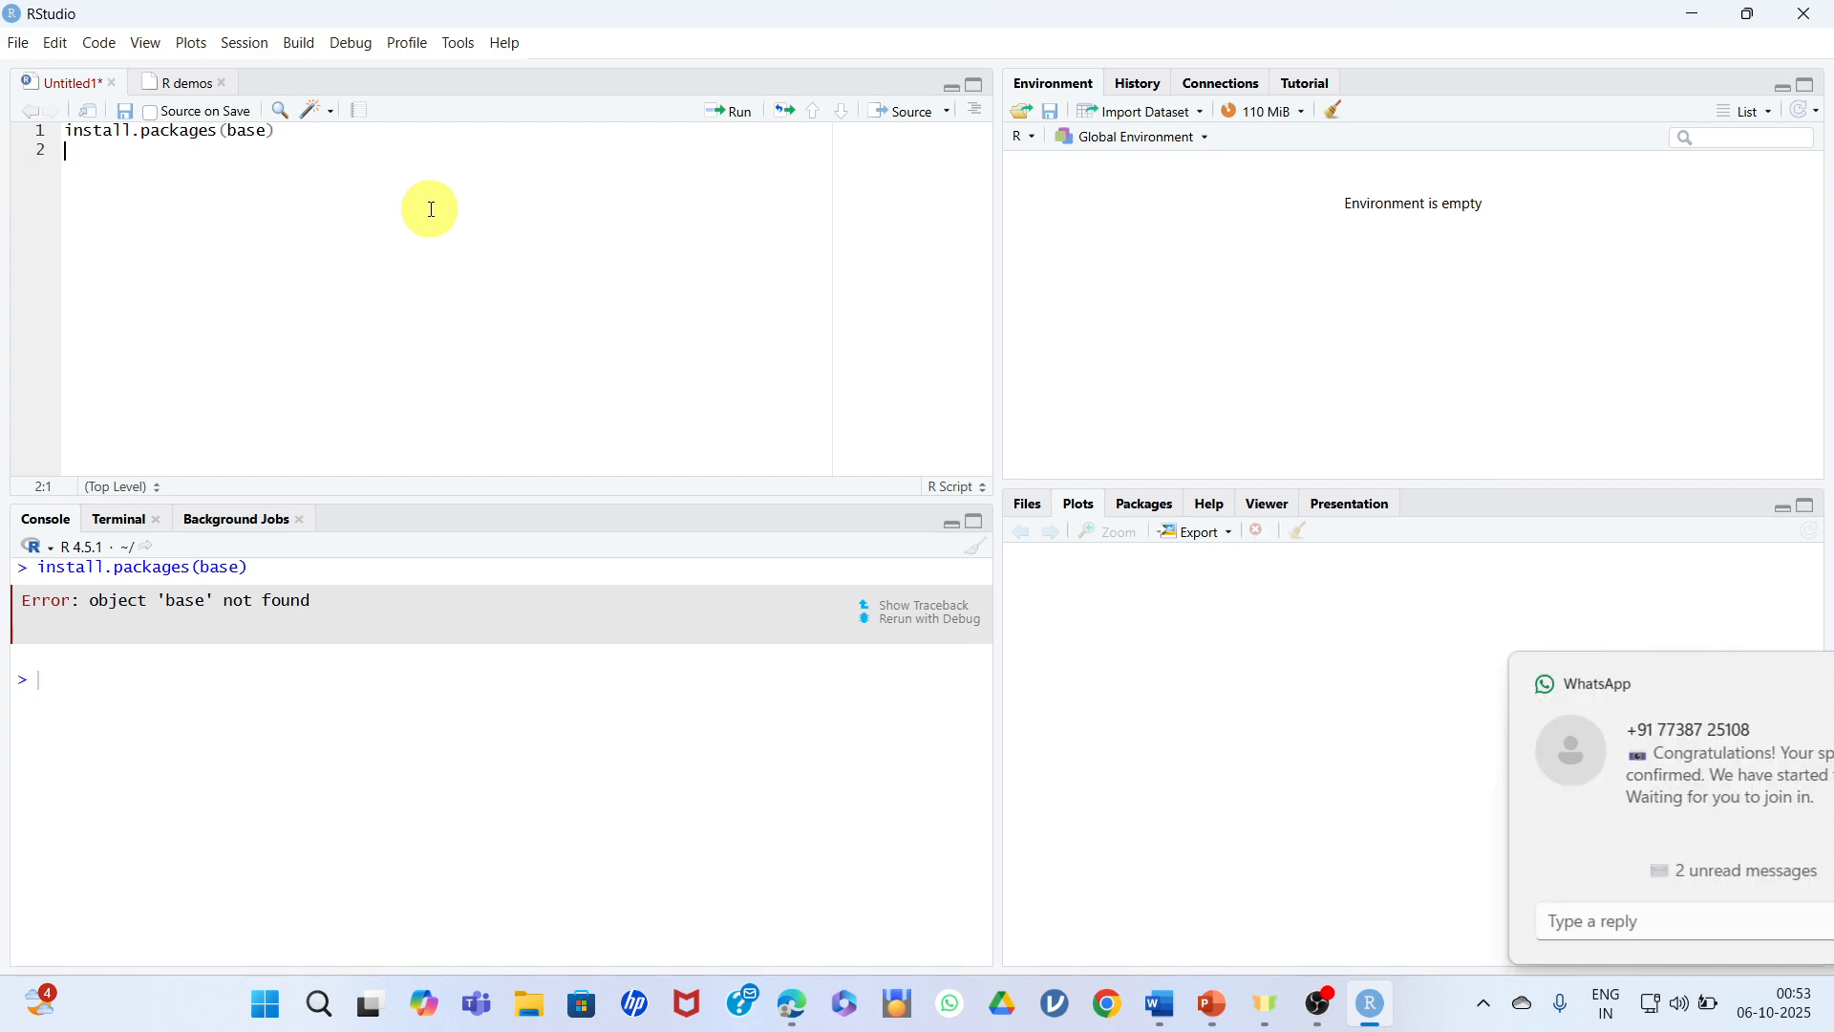
Add install.packages("readr") on line 2 of the script and run it to install the package.
type("install")
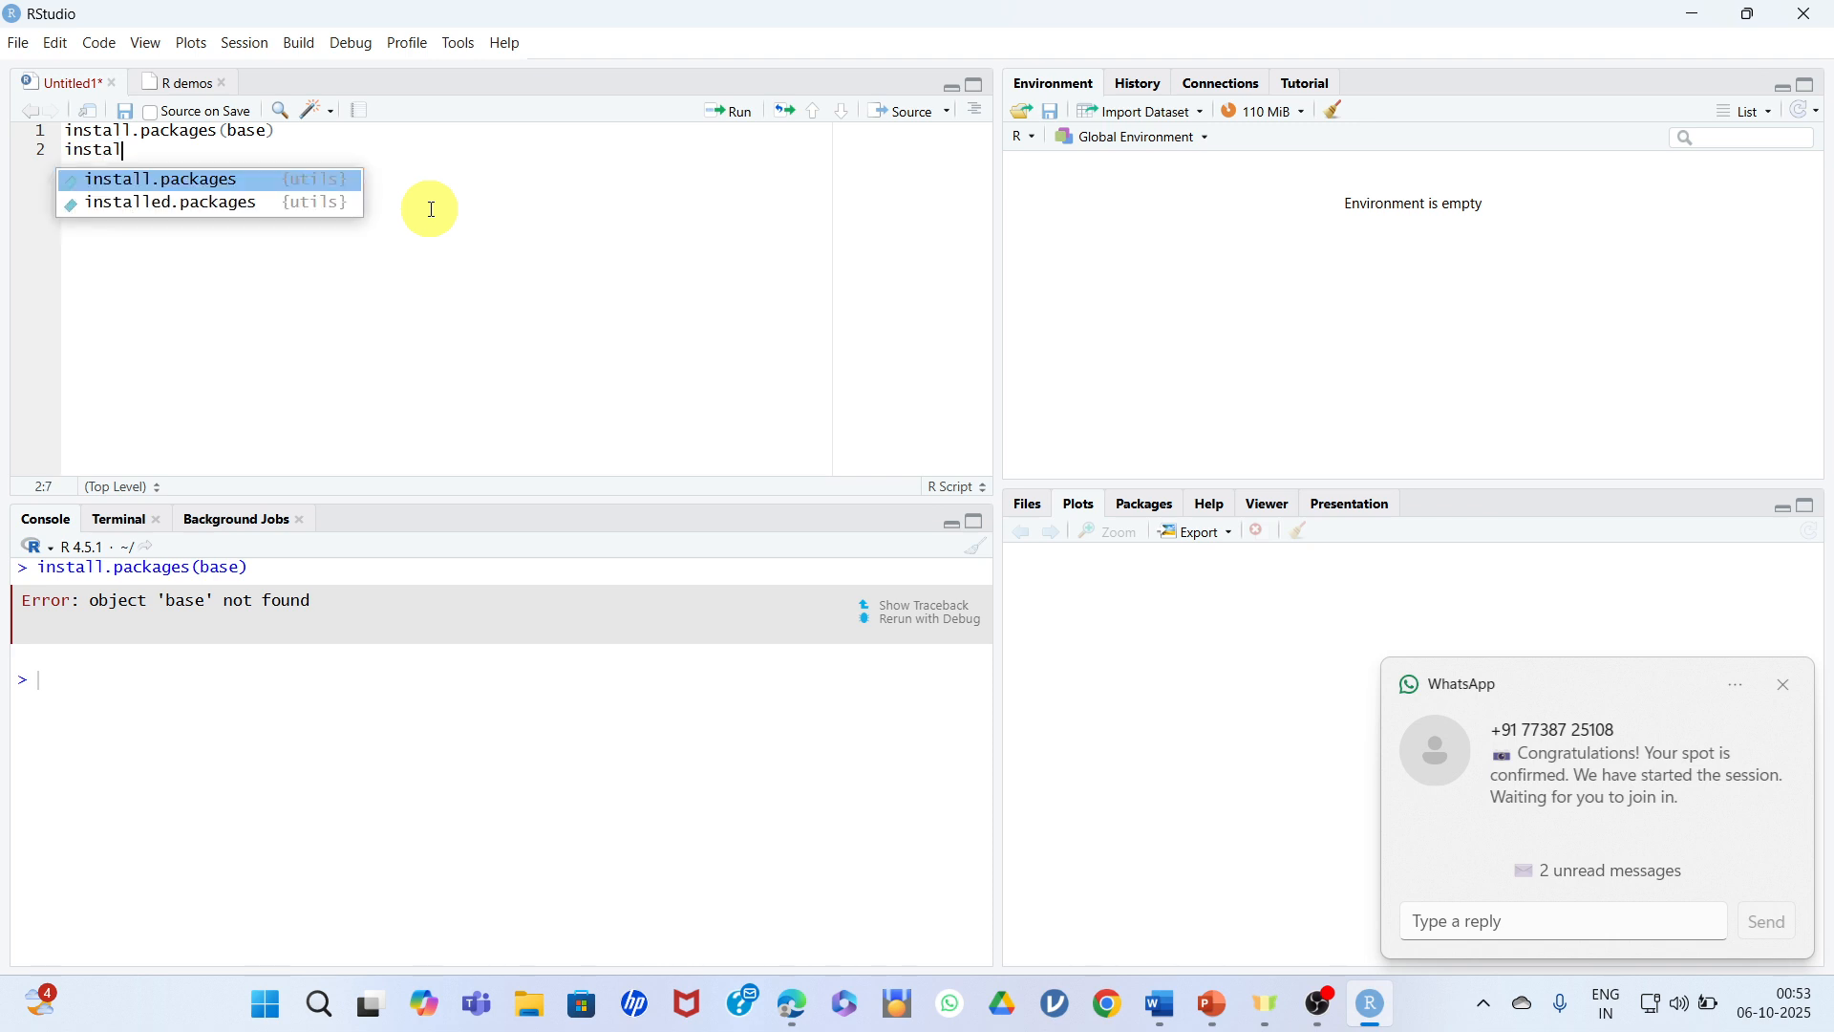
left_click(269, 180)
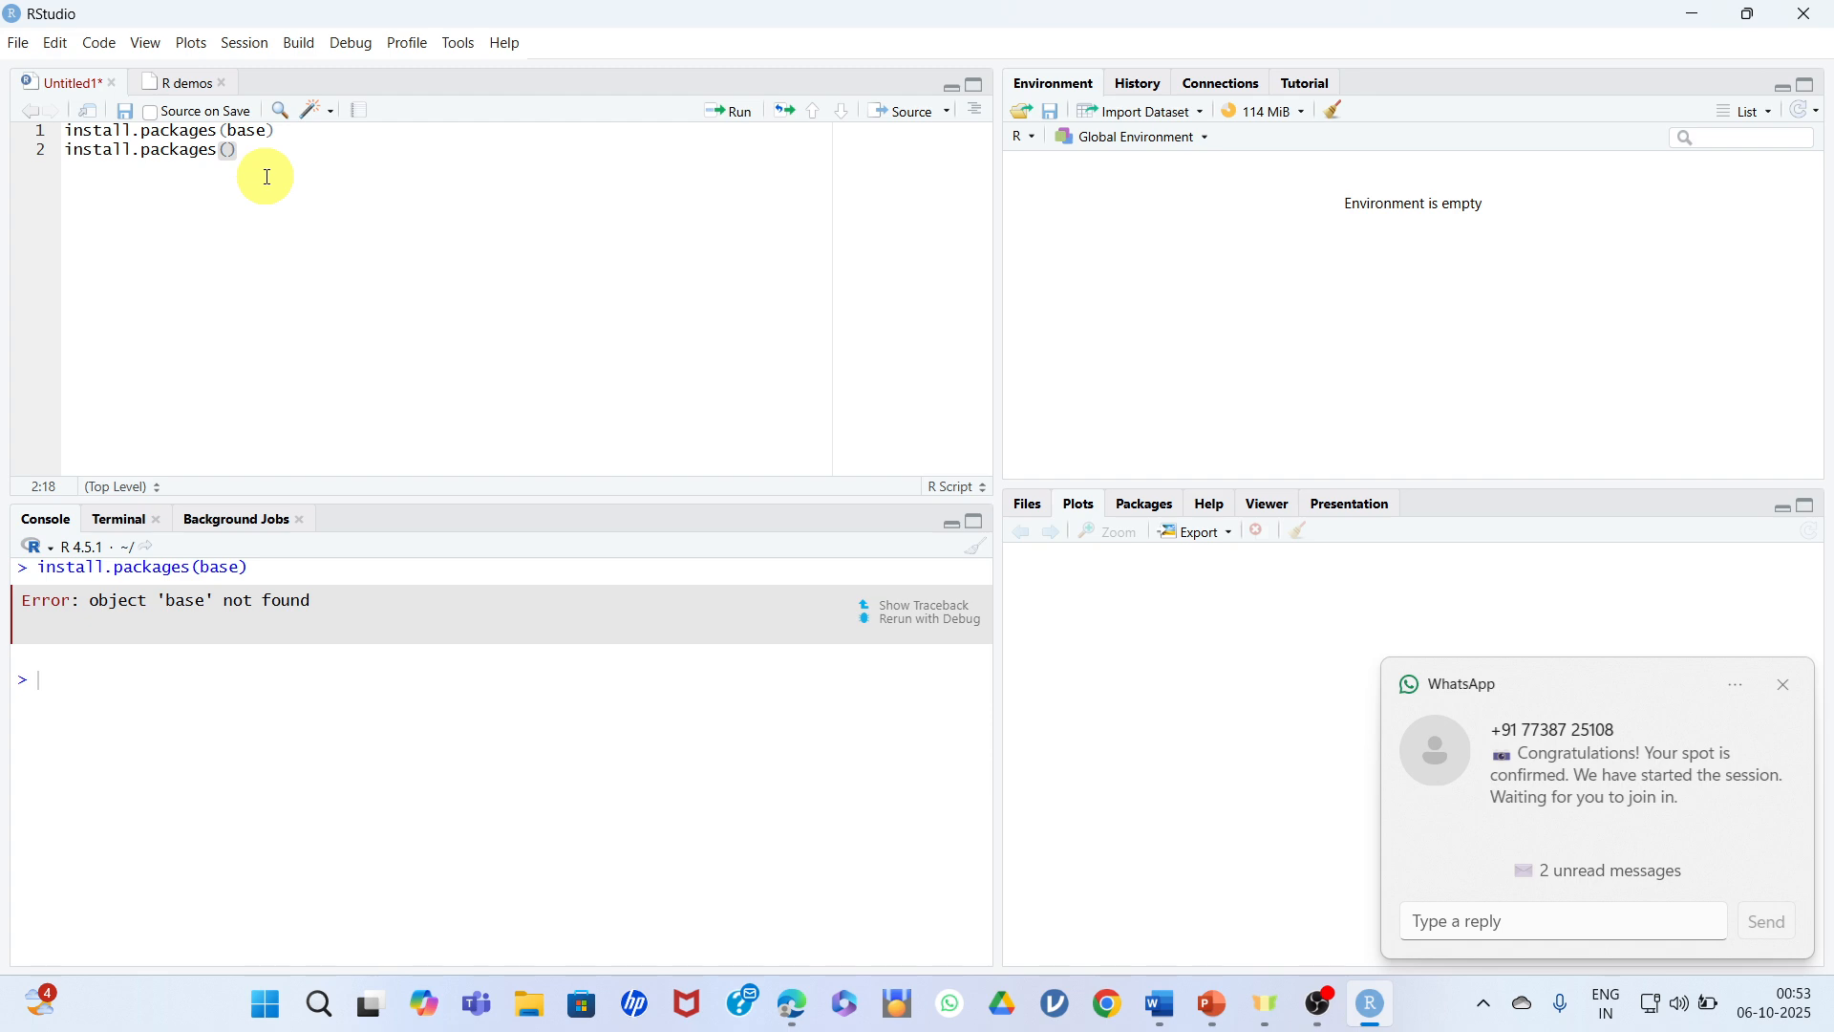
type("read")
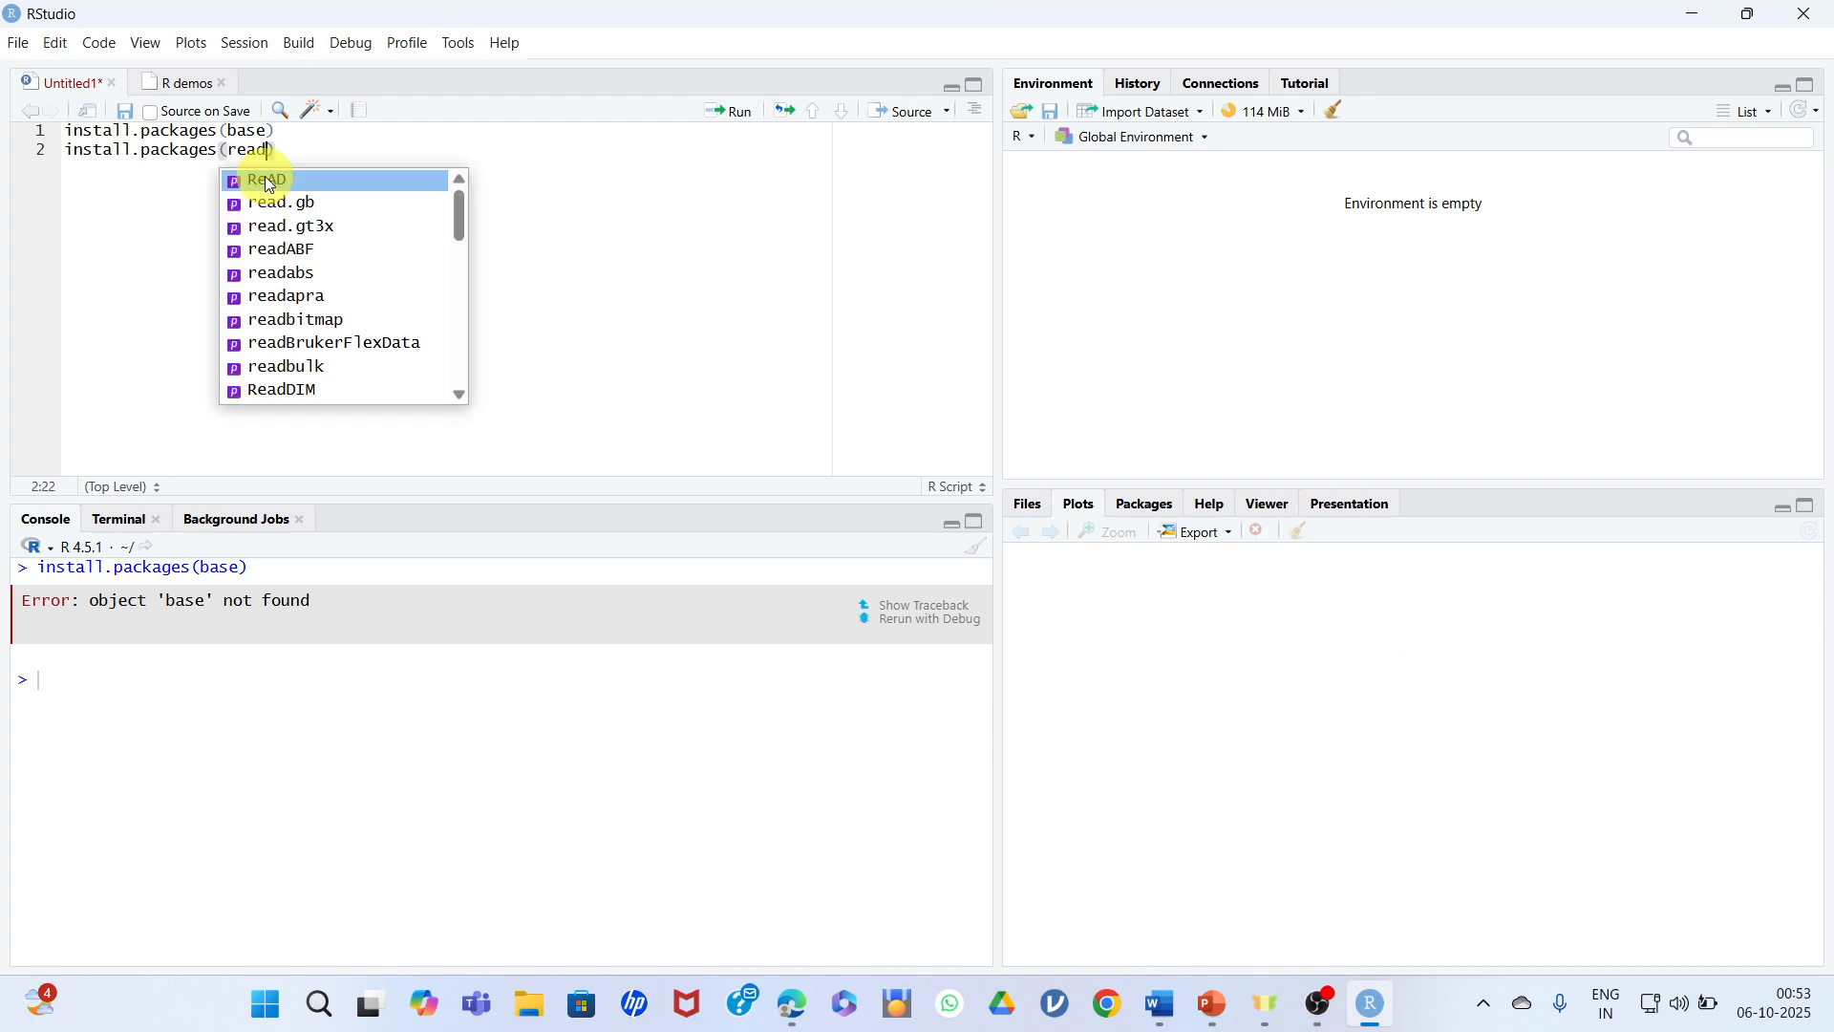
type("r")
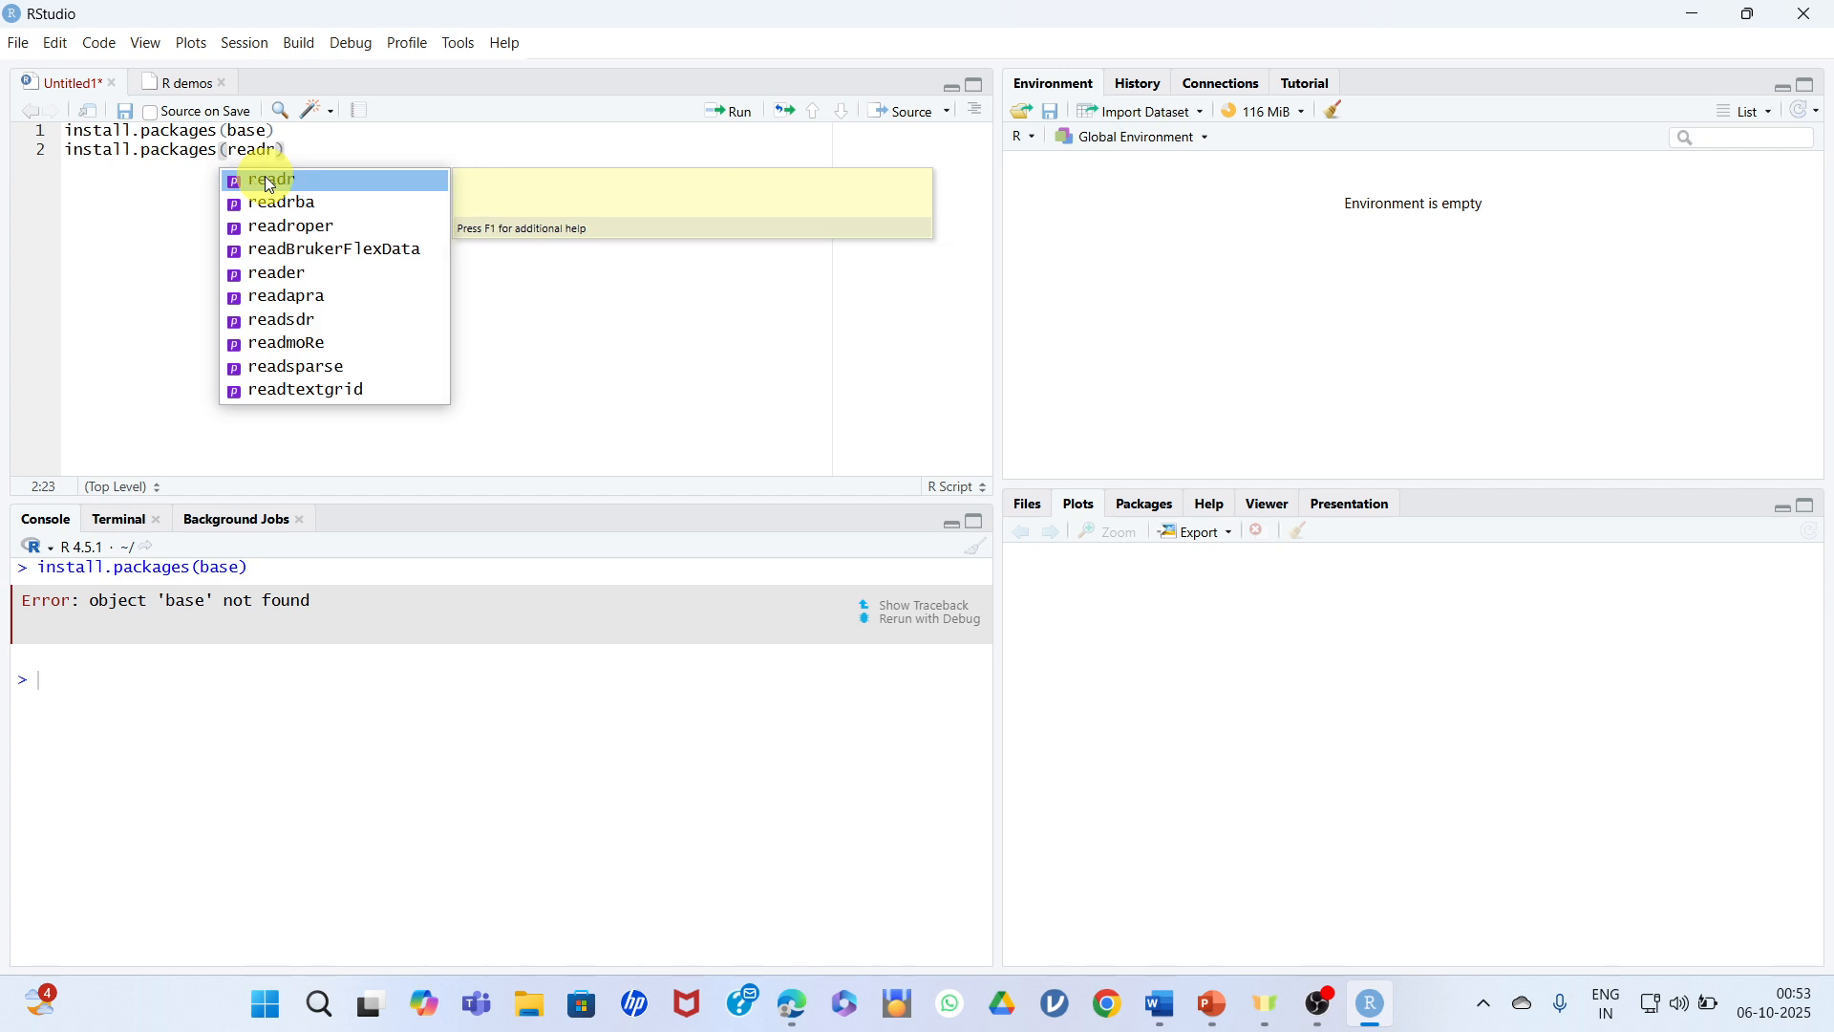
left_click(313, 181)
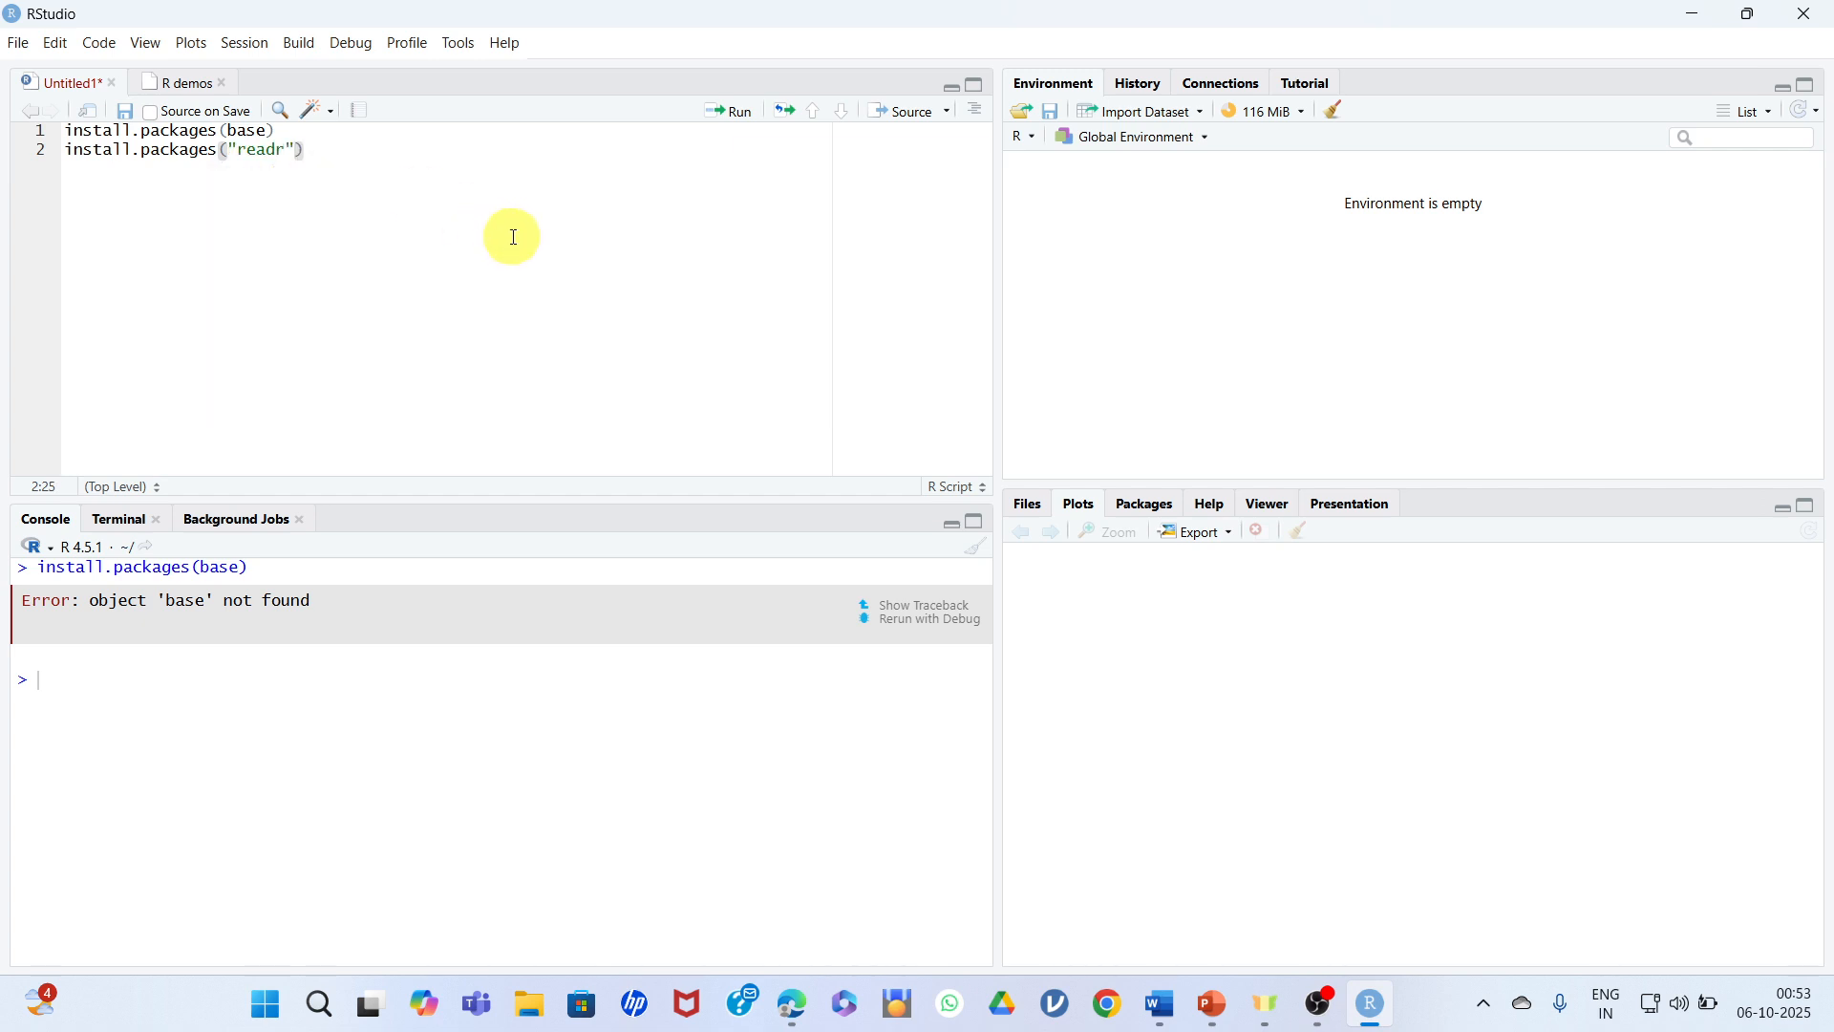
left_click(741, 122)
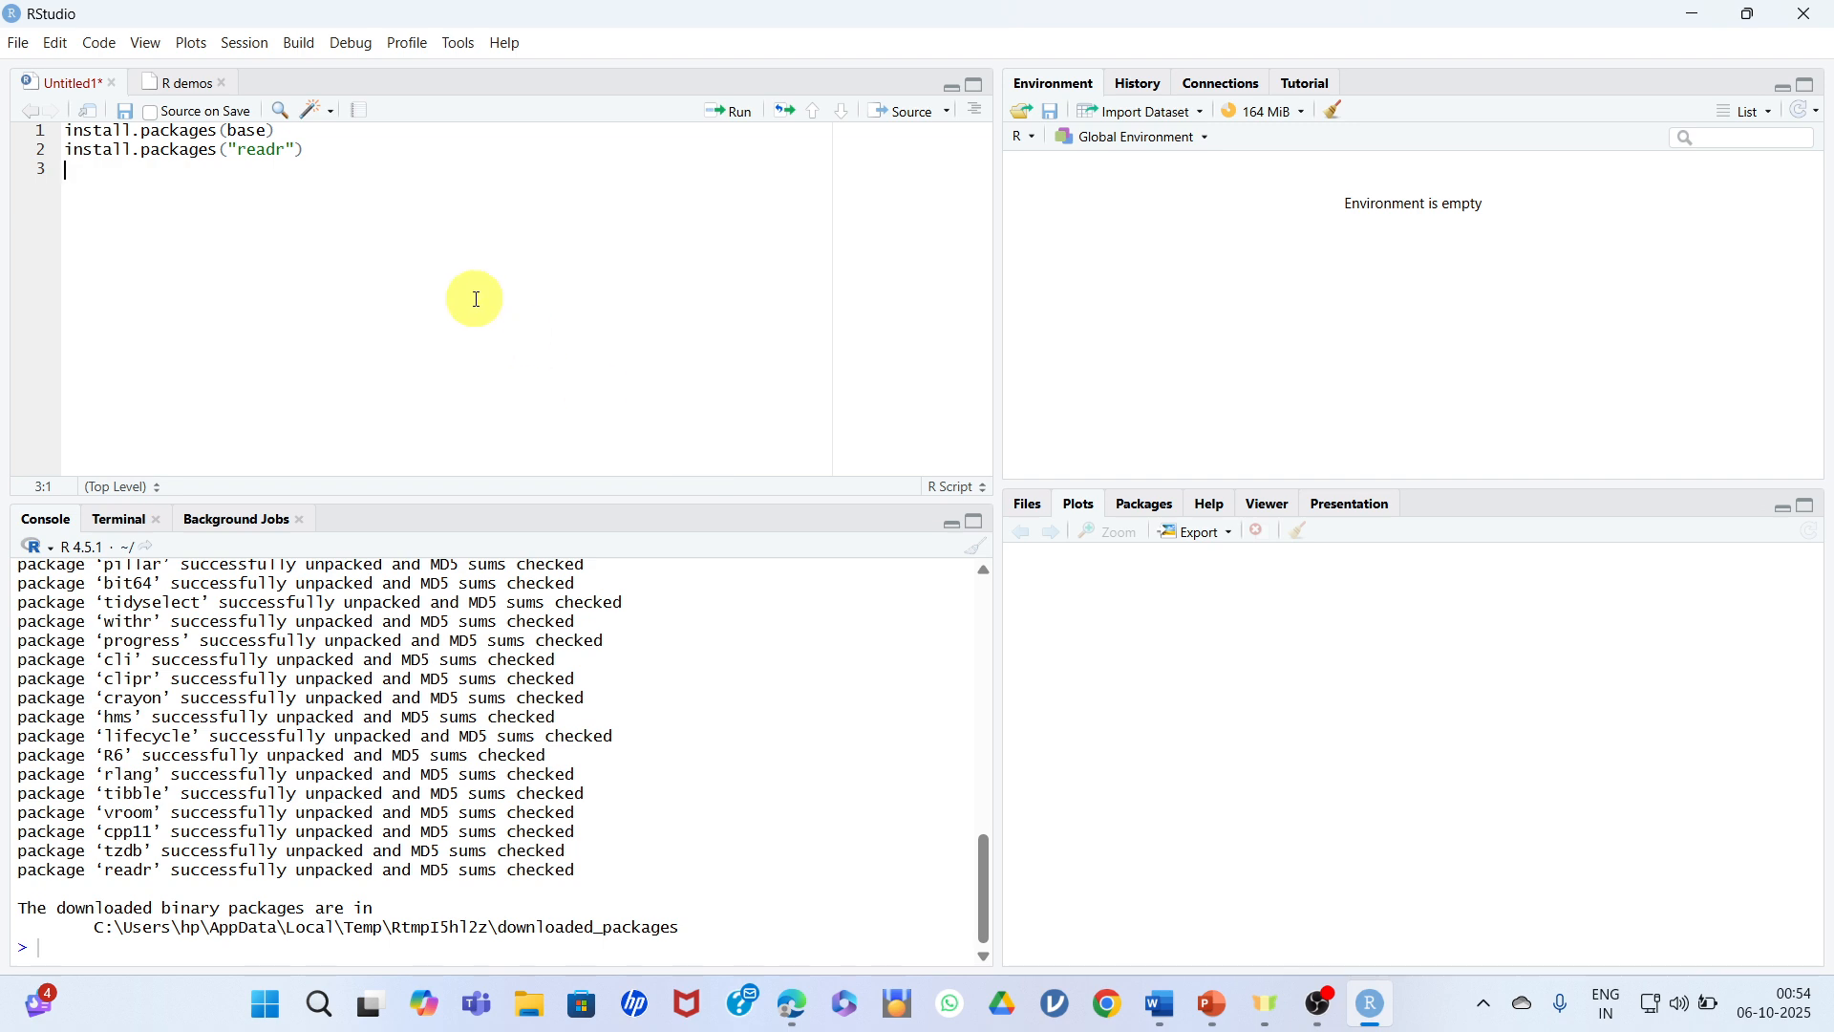
Add install.packages(readxl) without quotation marks on line 3 of the script and run it.
type("install")
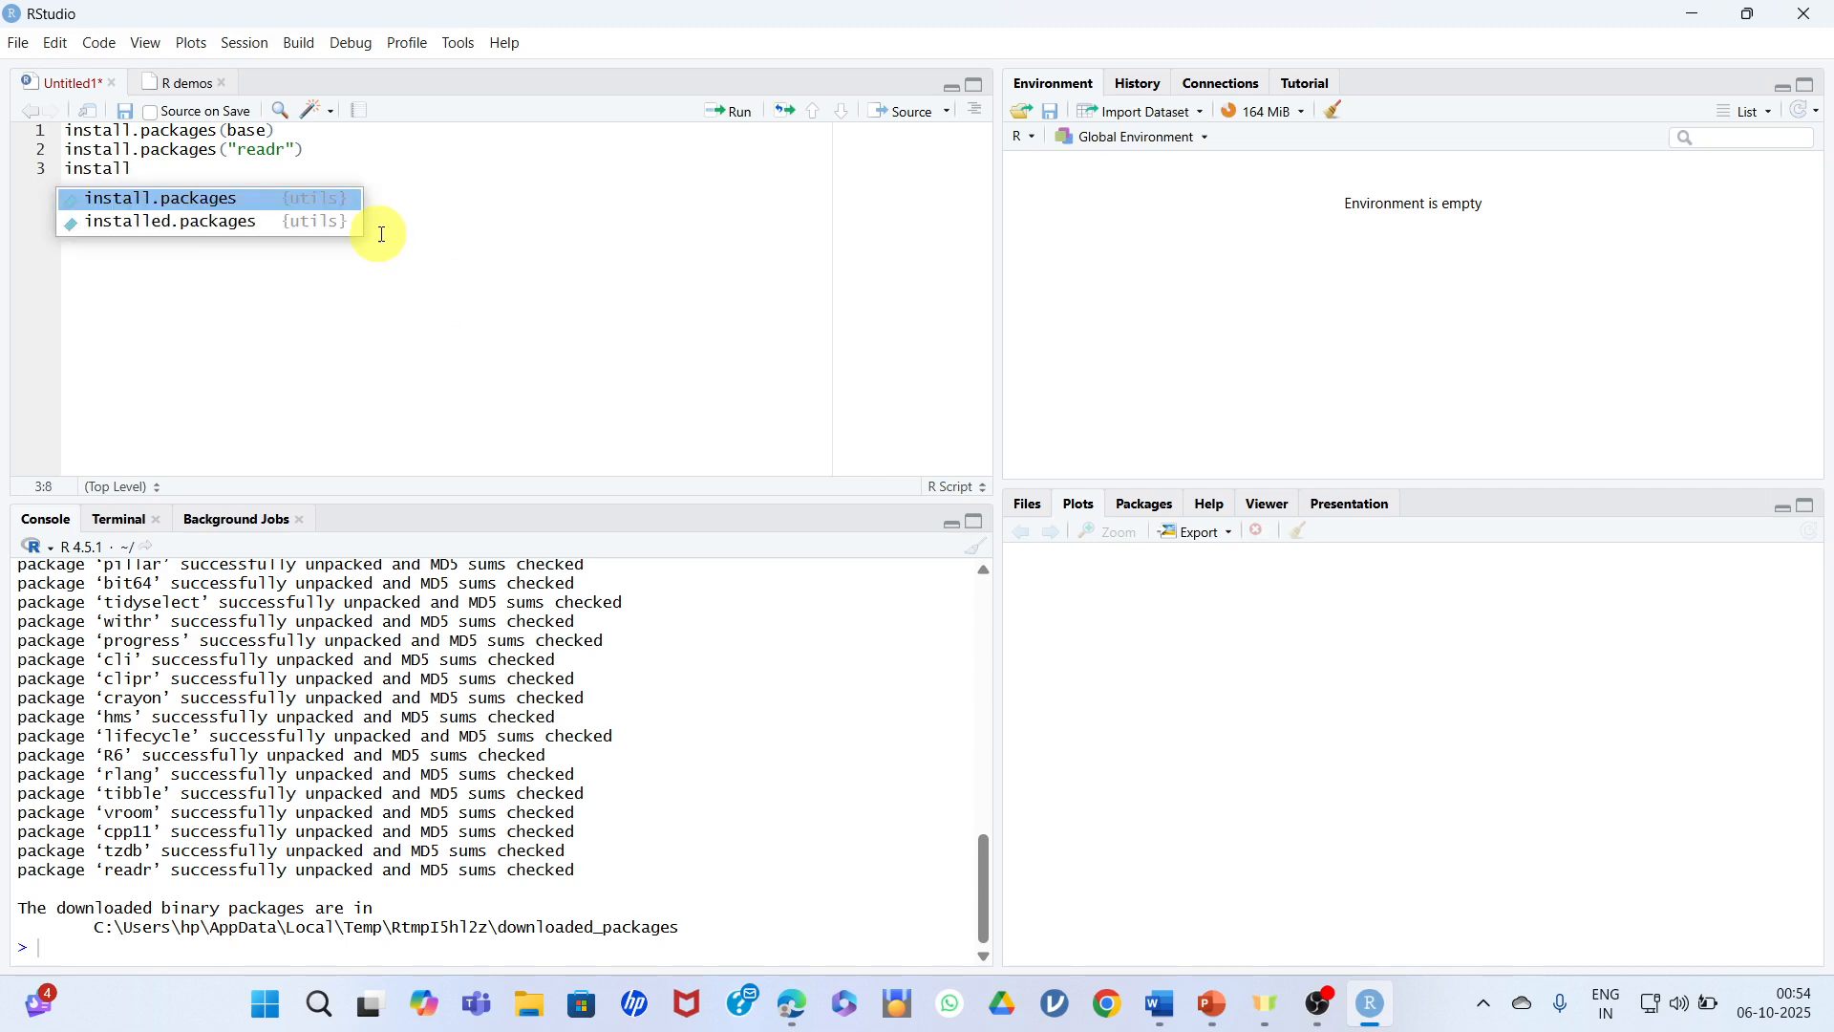
left_click(302, 195)
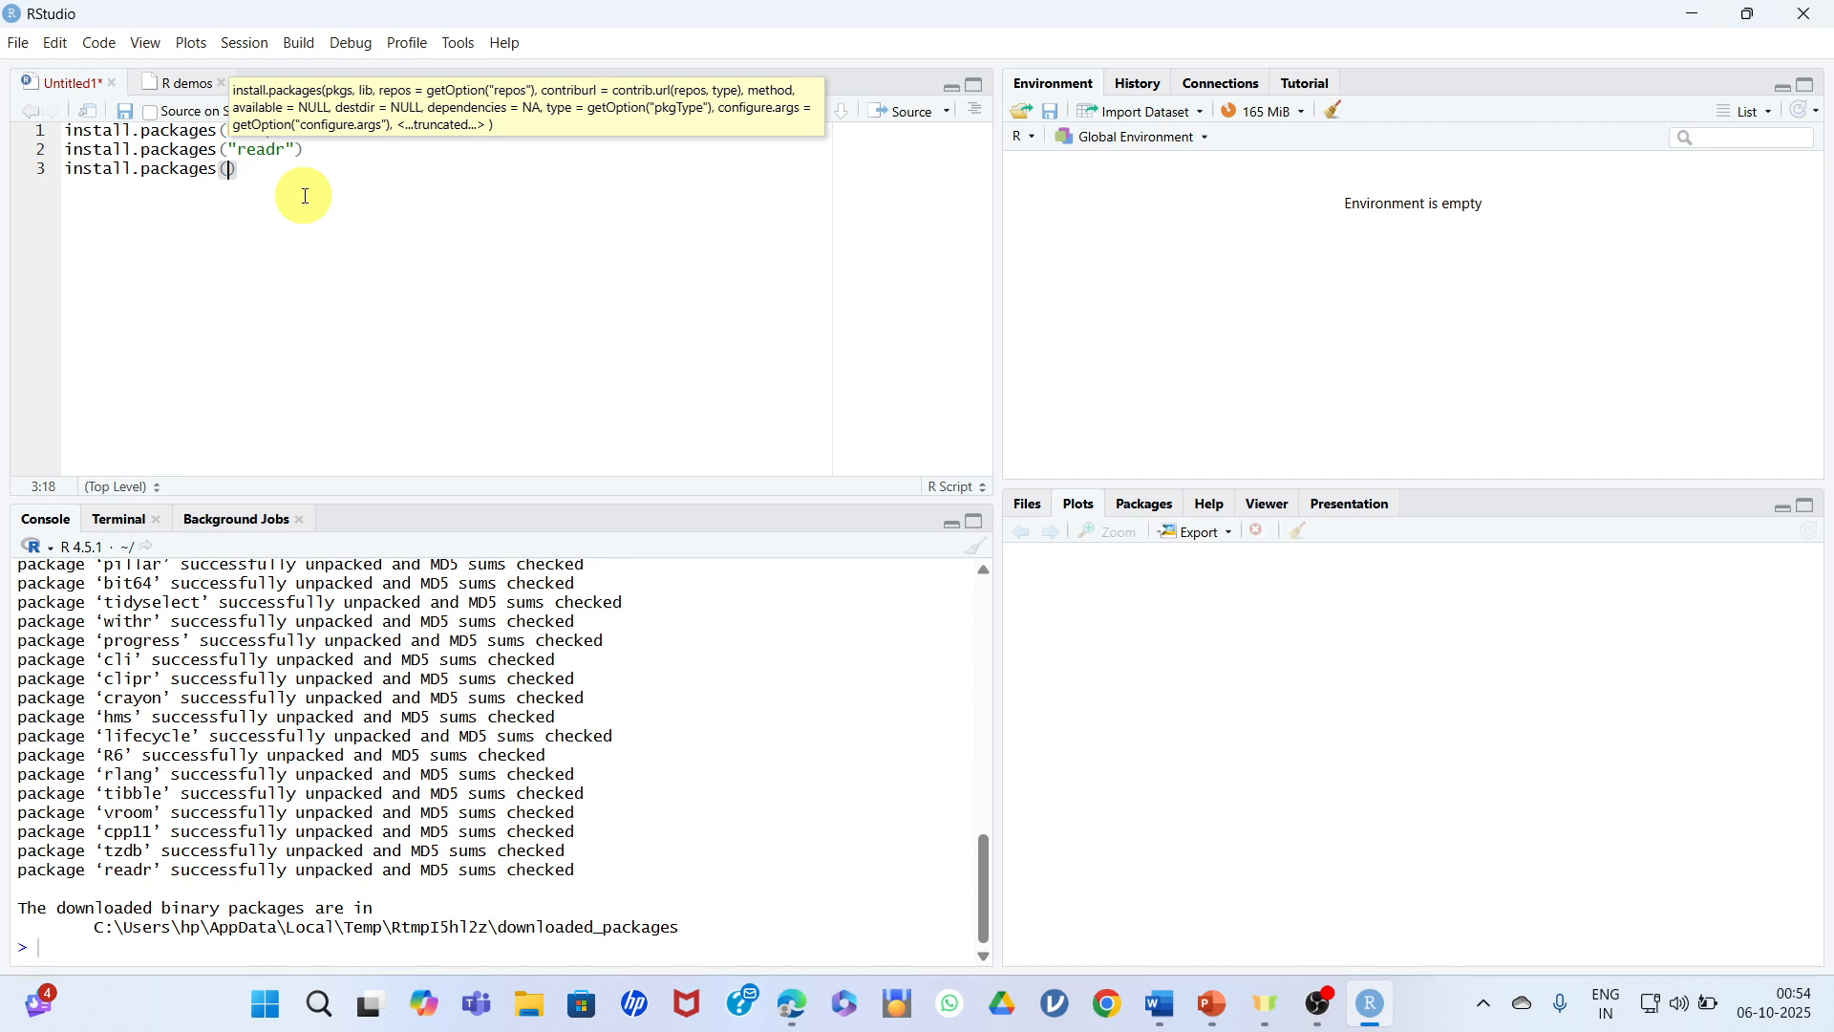
type("read")
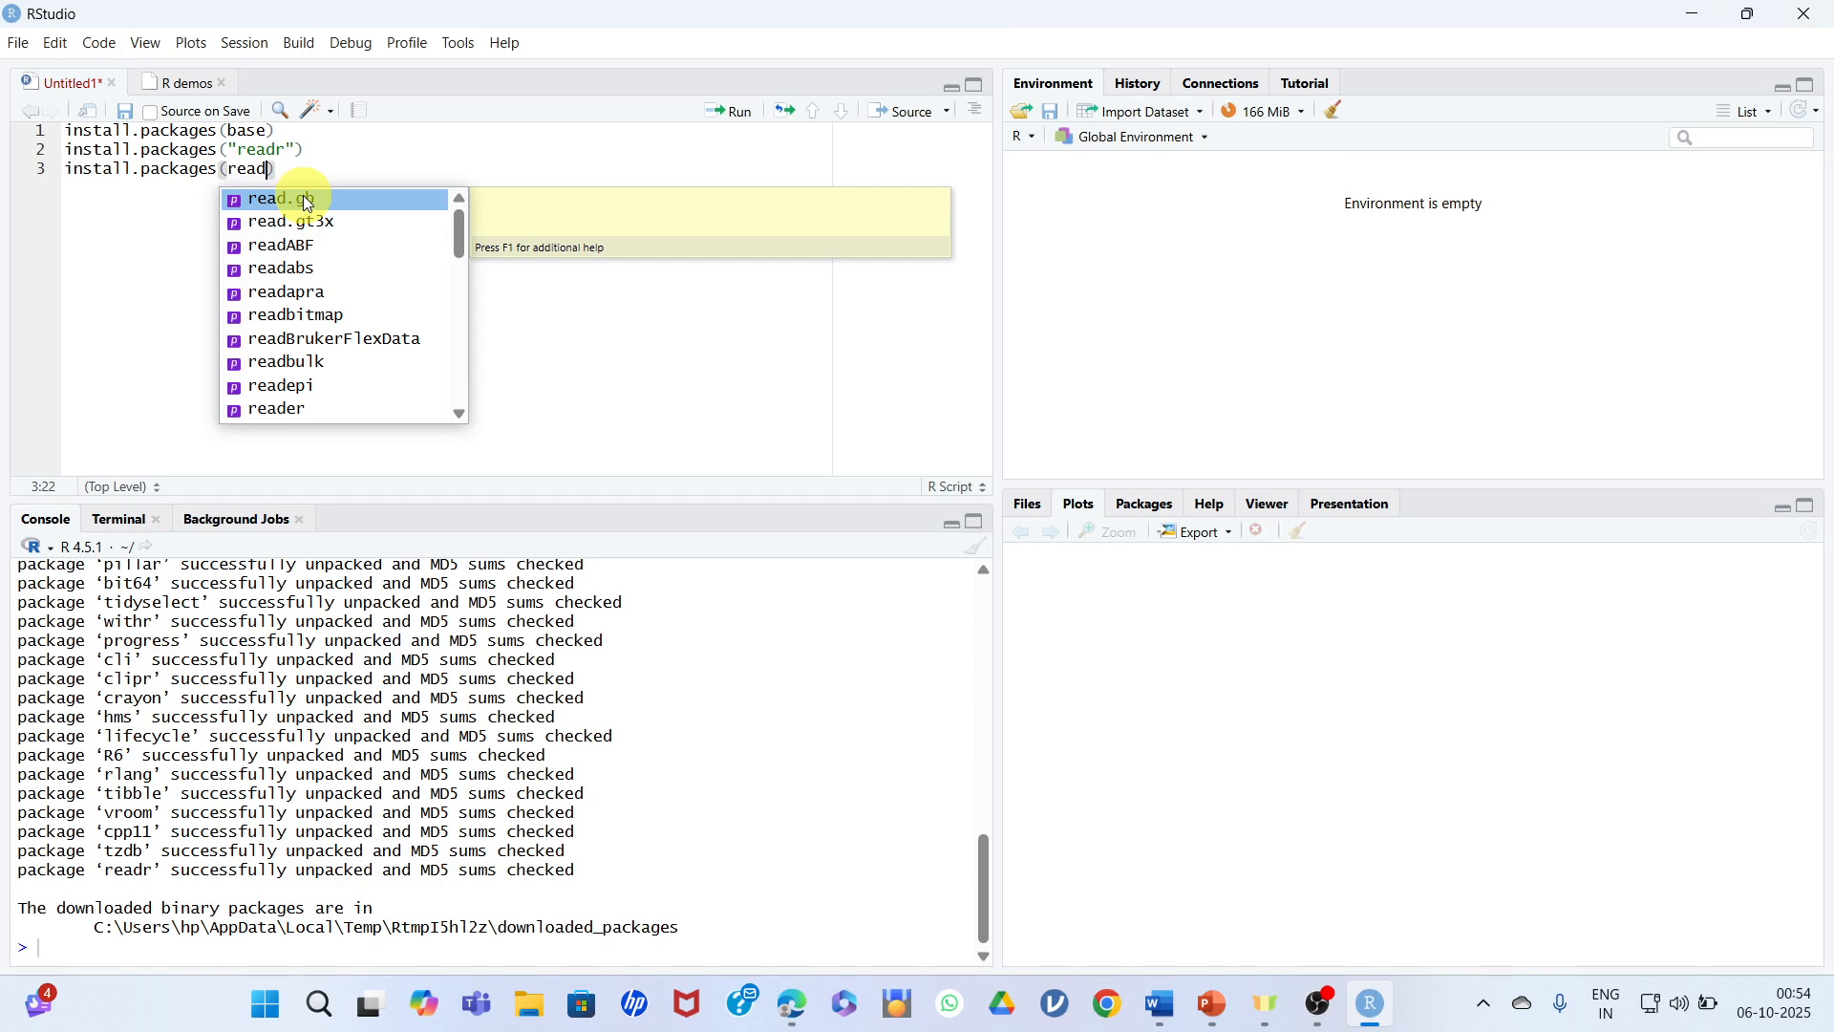
type("x")
left_click(302, 197)
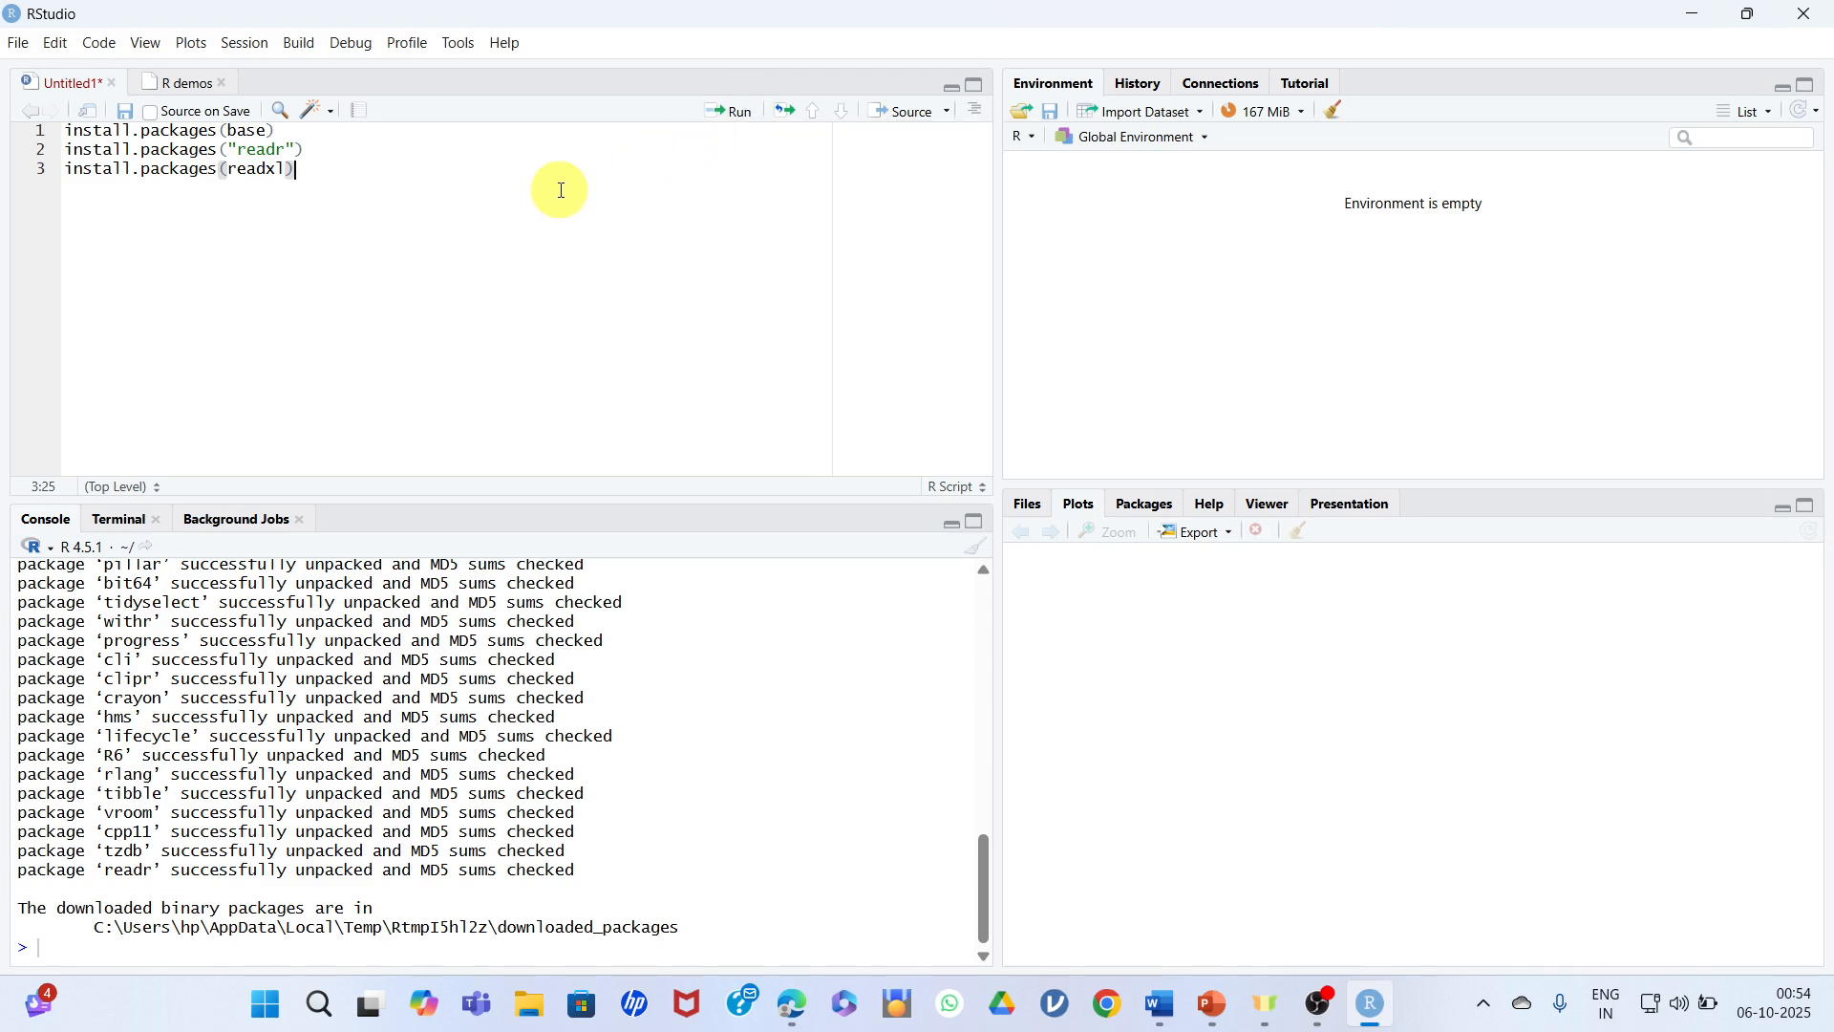
key("ctrl+Return")
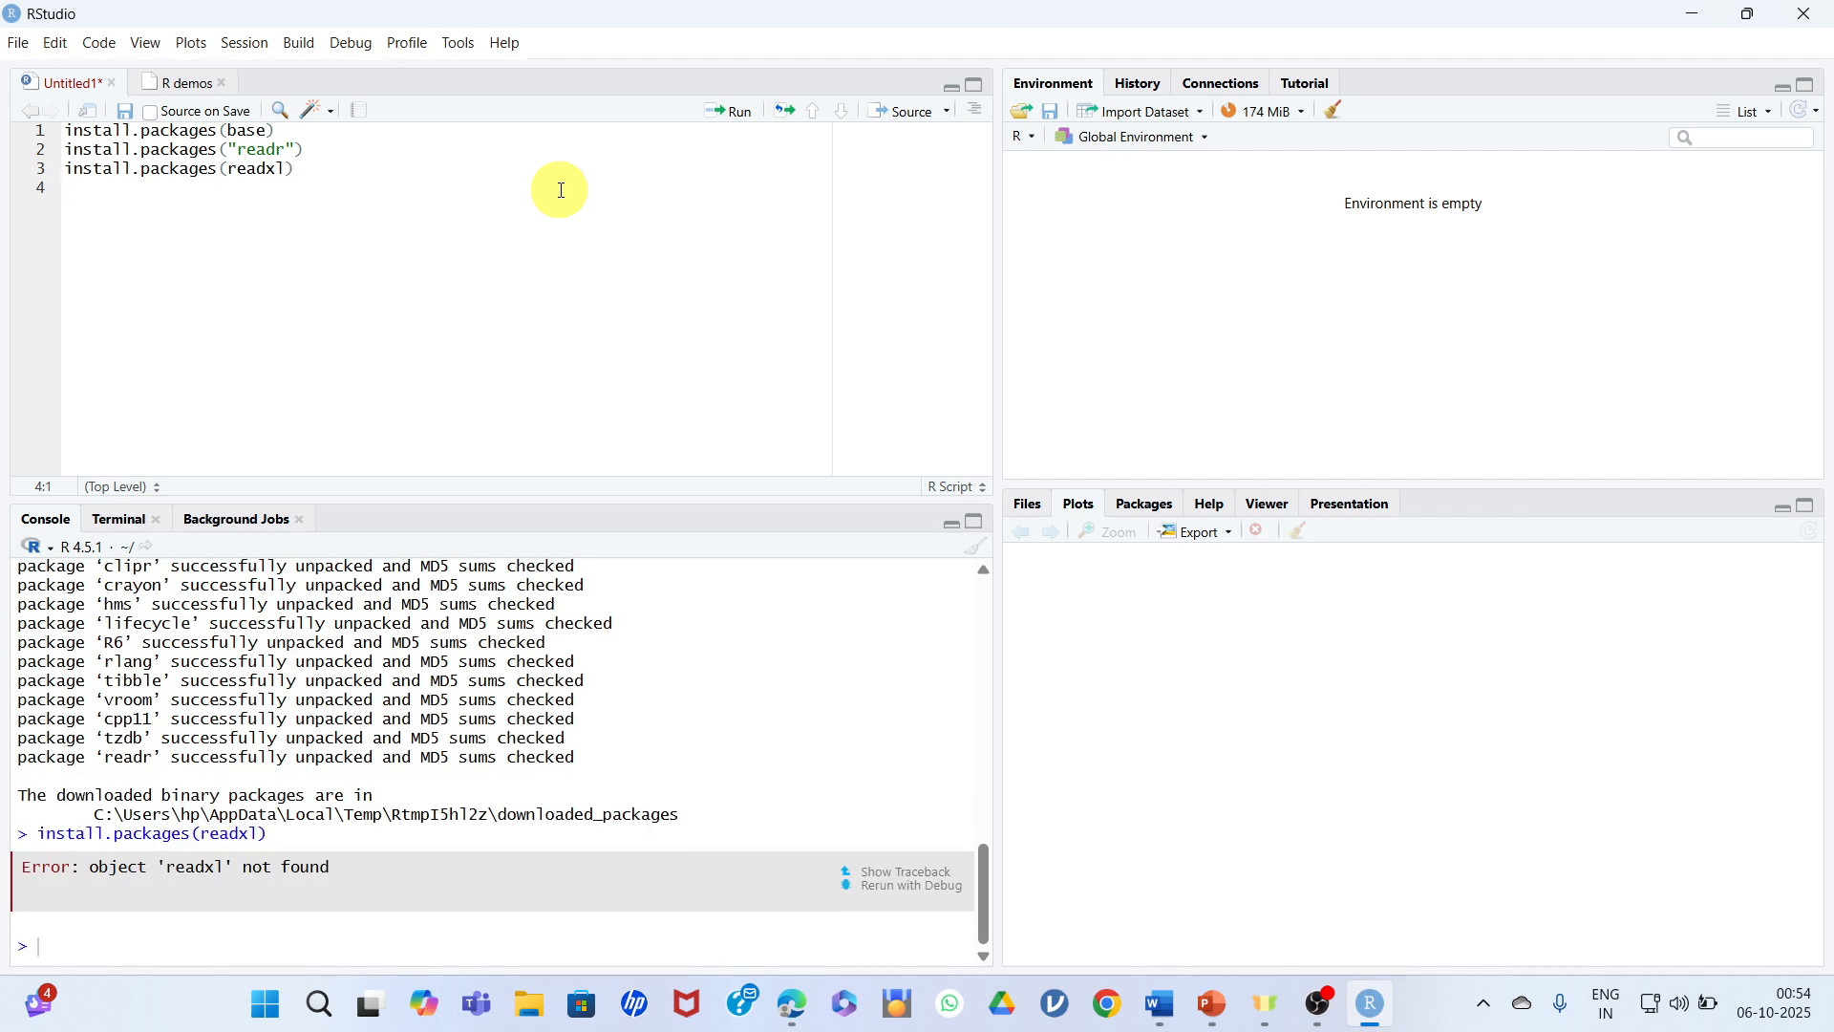
Write install.packages(readxl) again on line 4 of the script, without running it.
left_click(379, 182)
type("install")
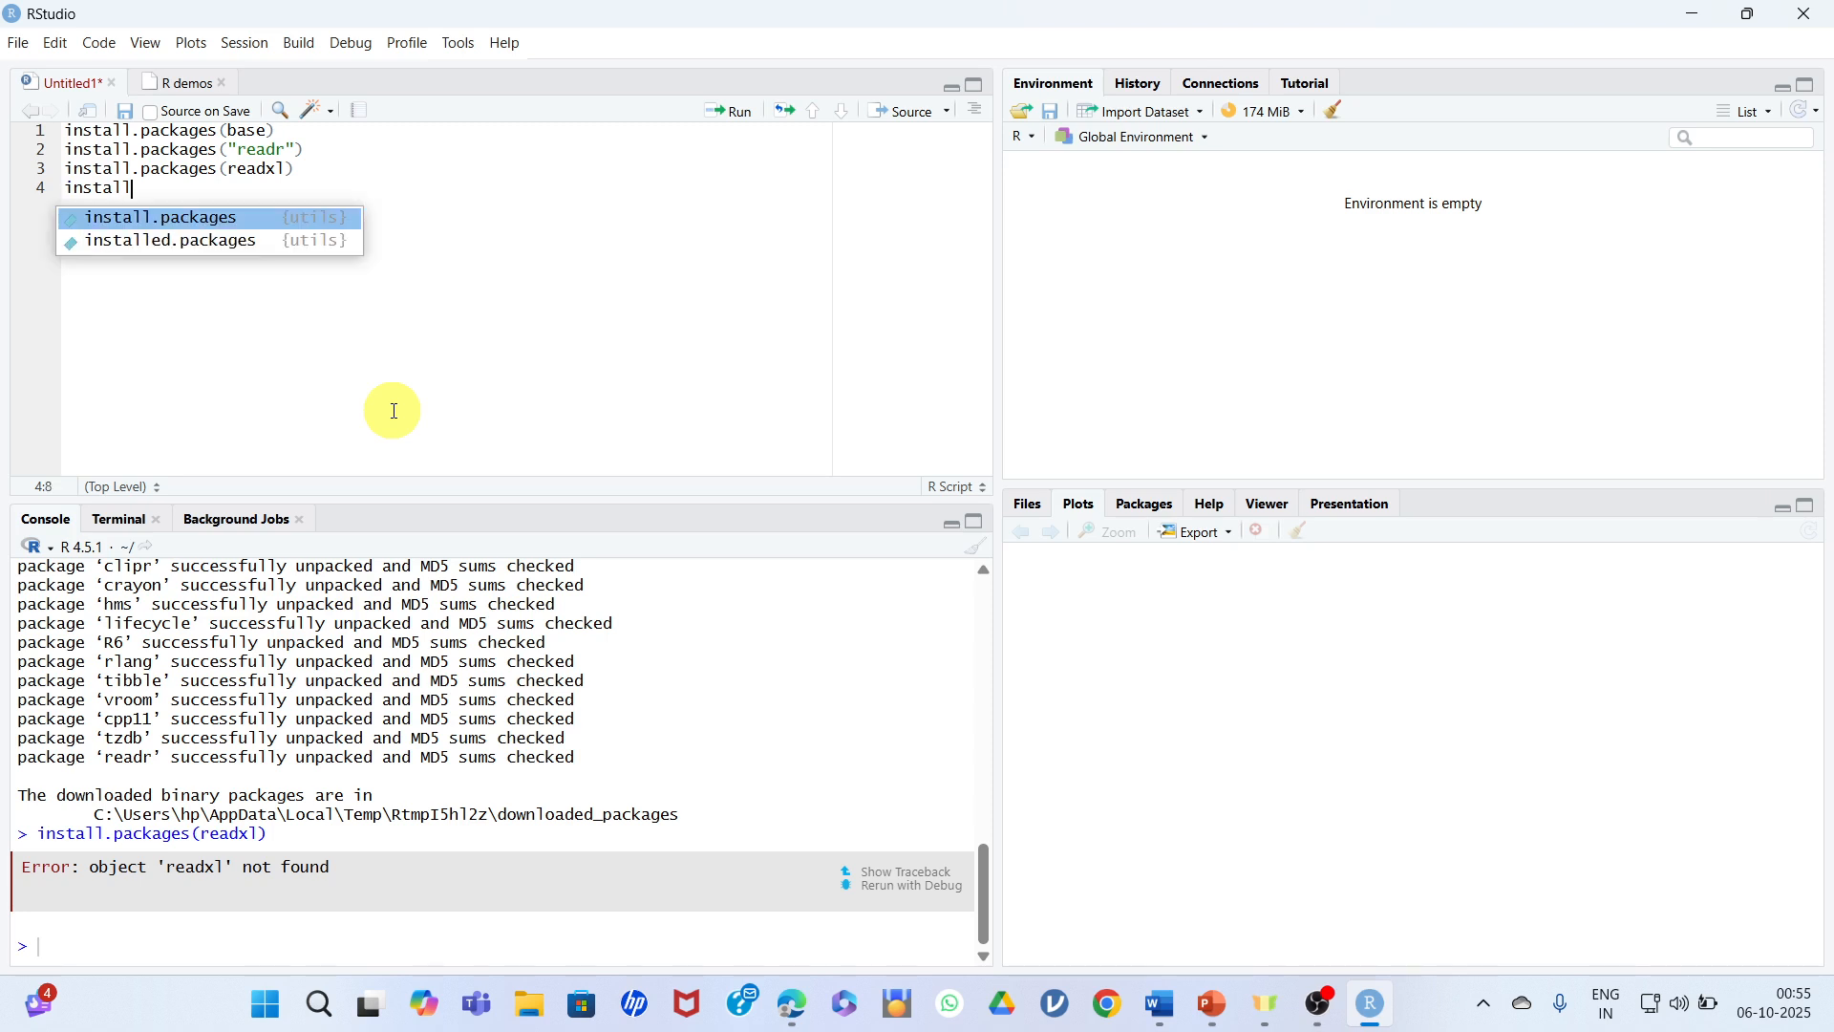
double_click(247, 218)
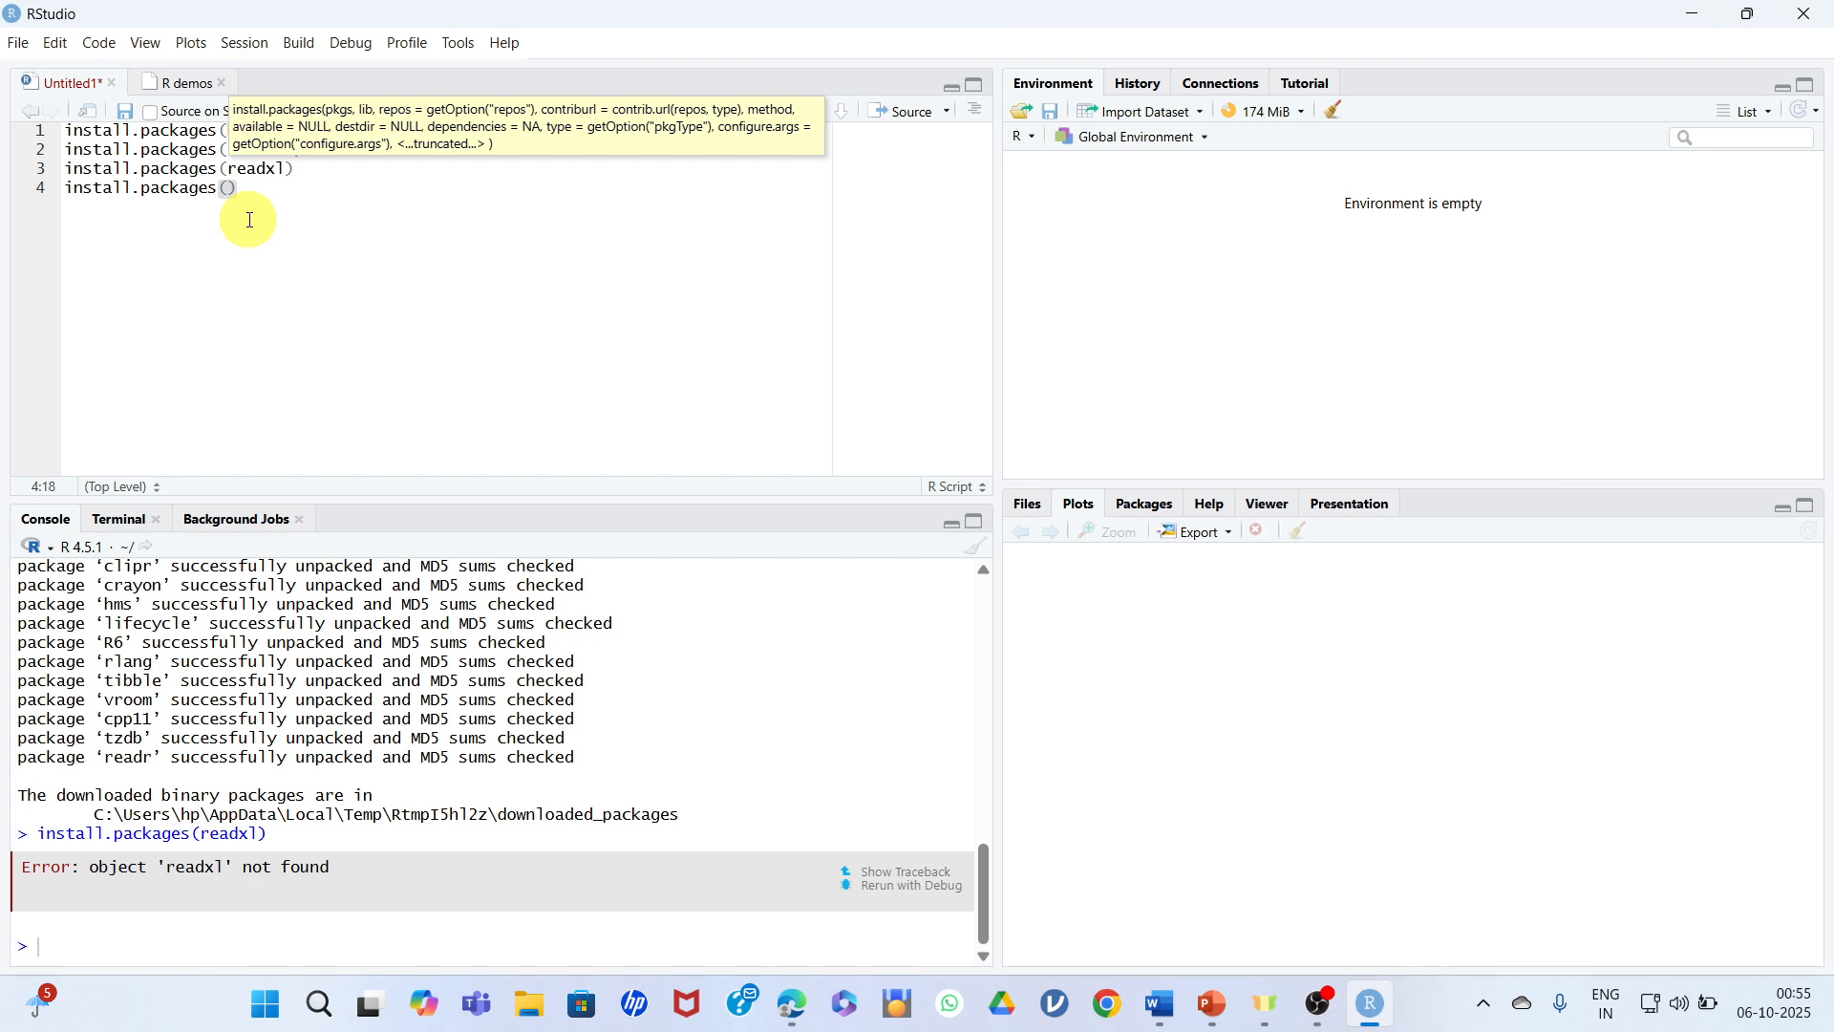
type("read")
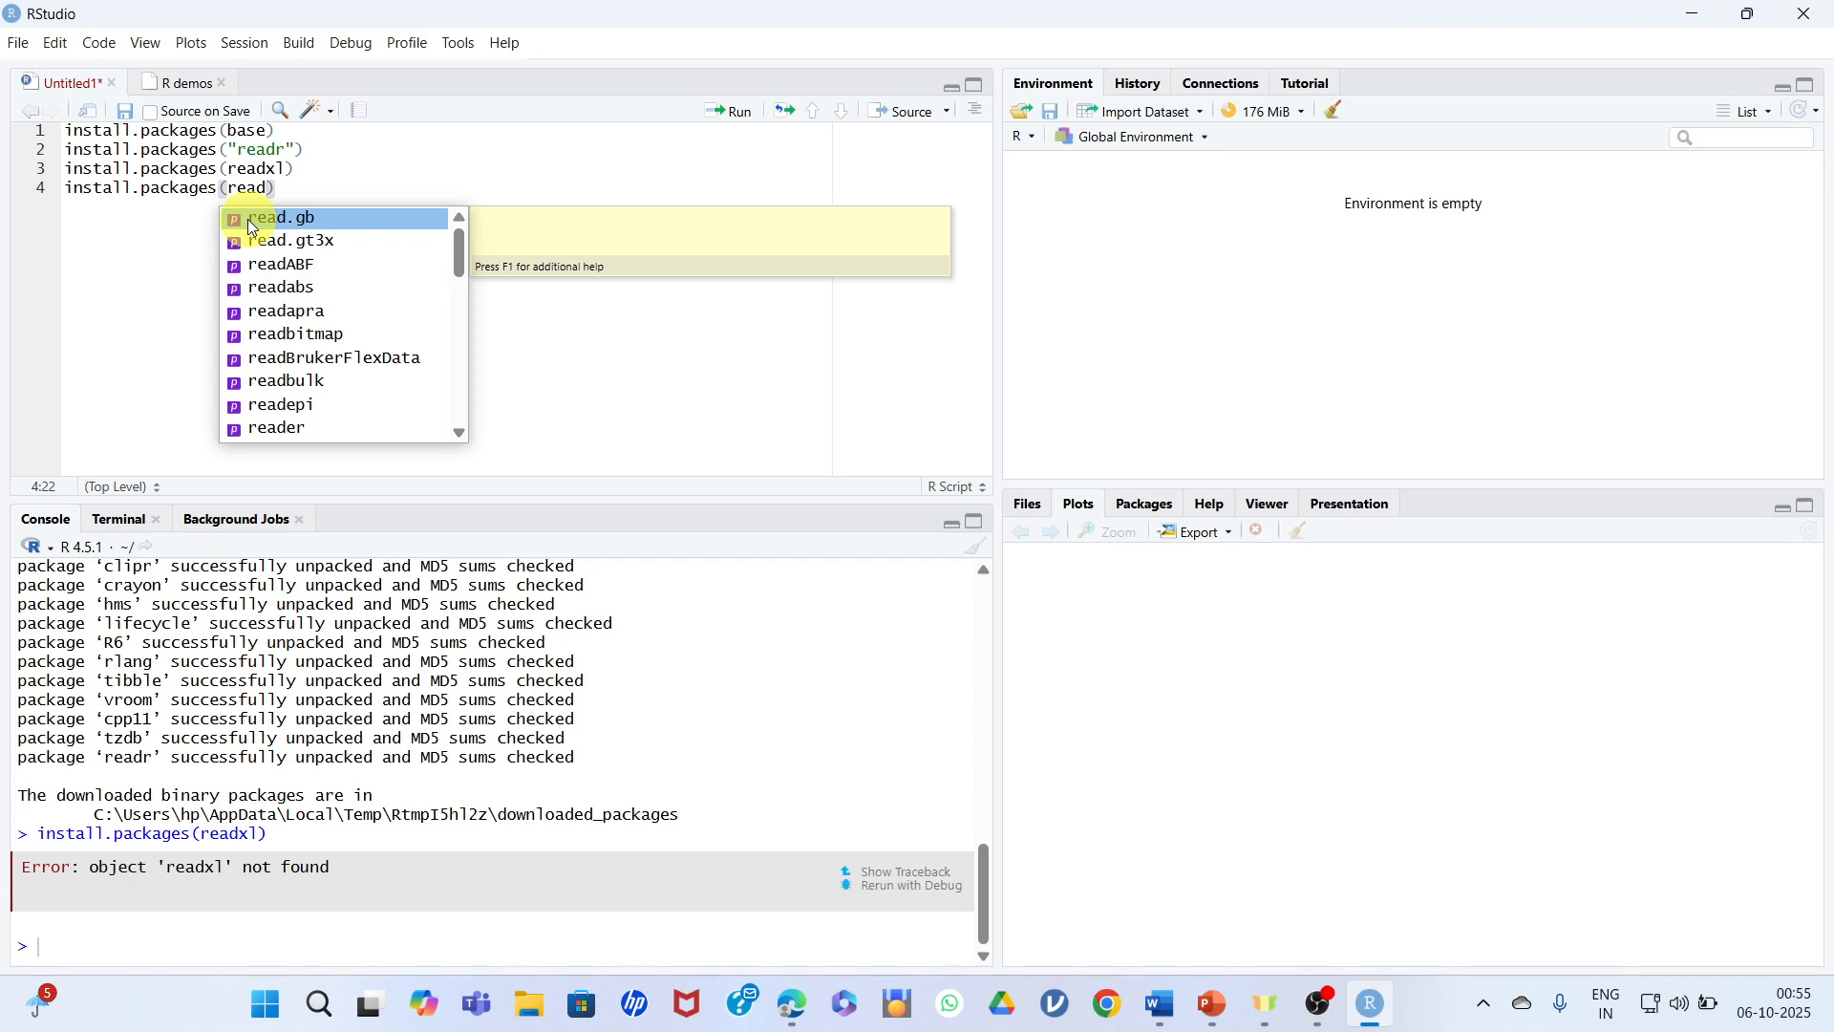
type("xl")
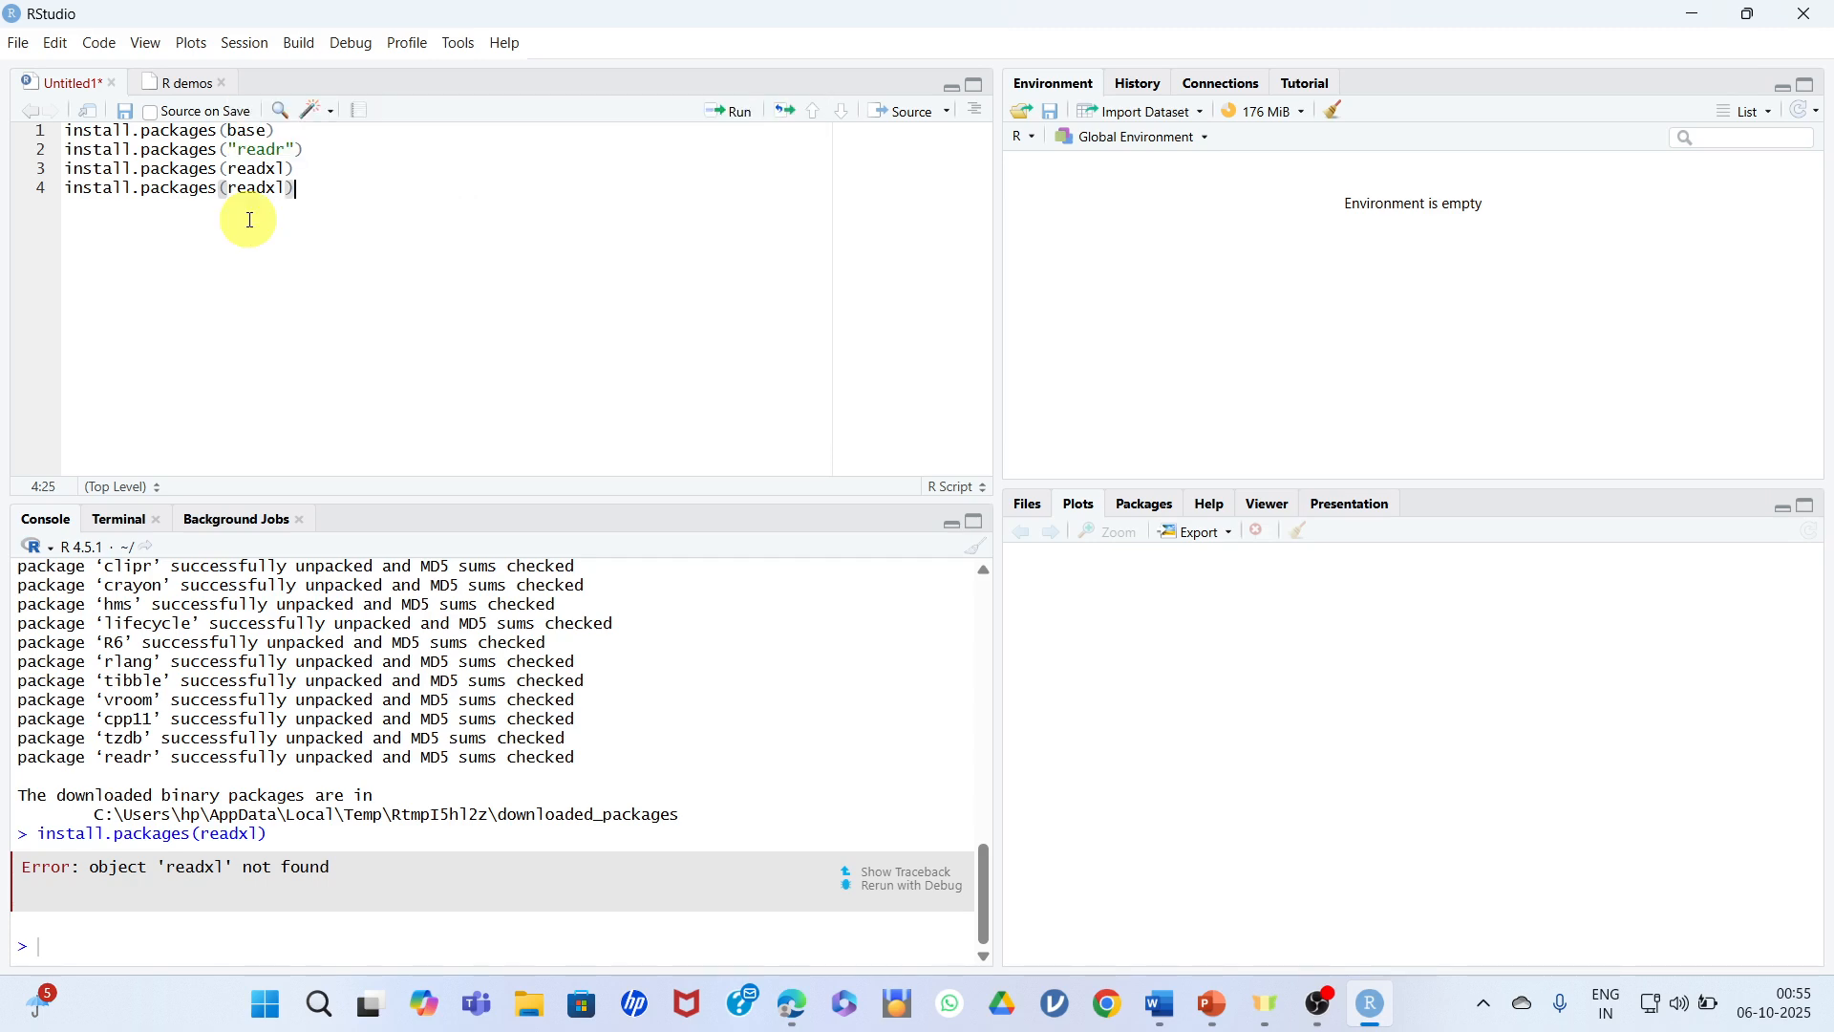
Add another install.packages(readxl) call on line 5 of the script and run that line.
key("Return")
type("stall")
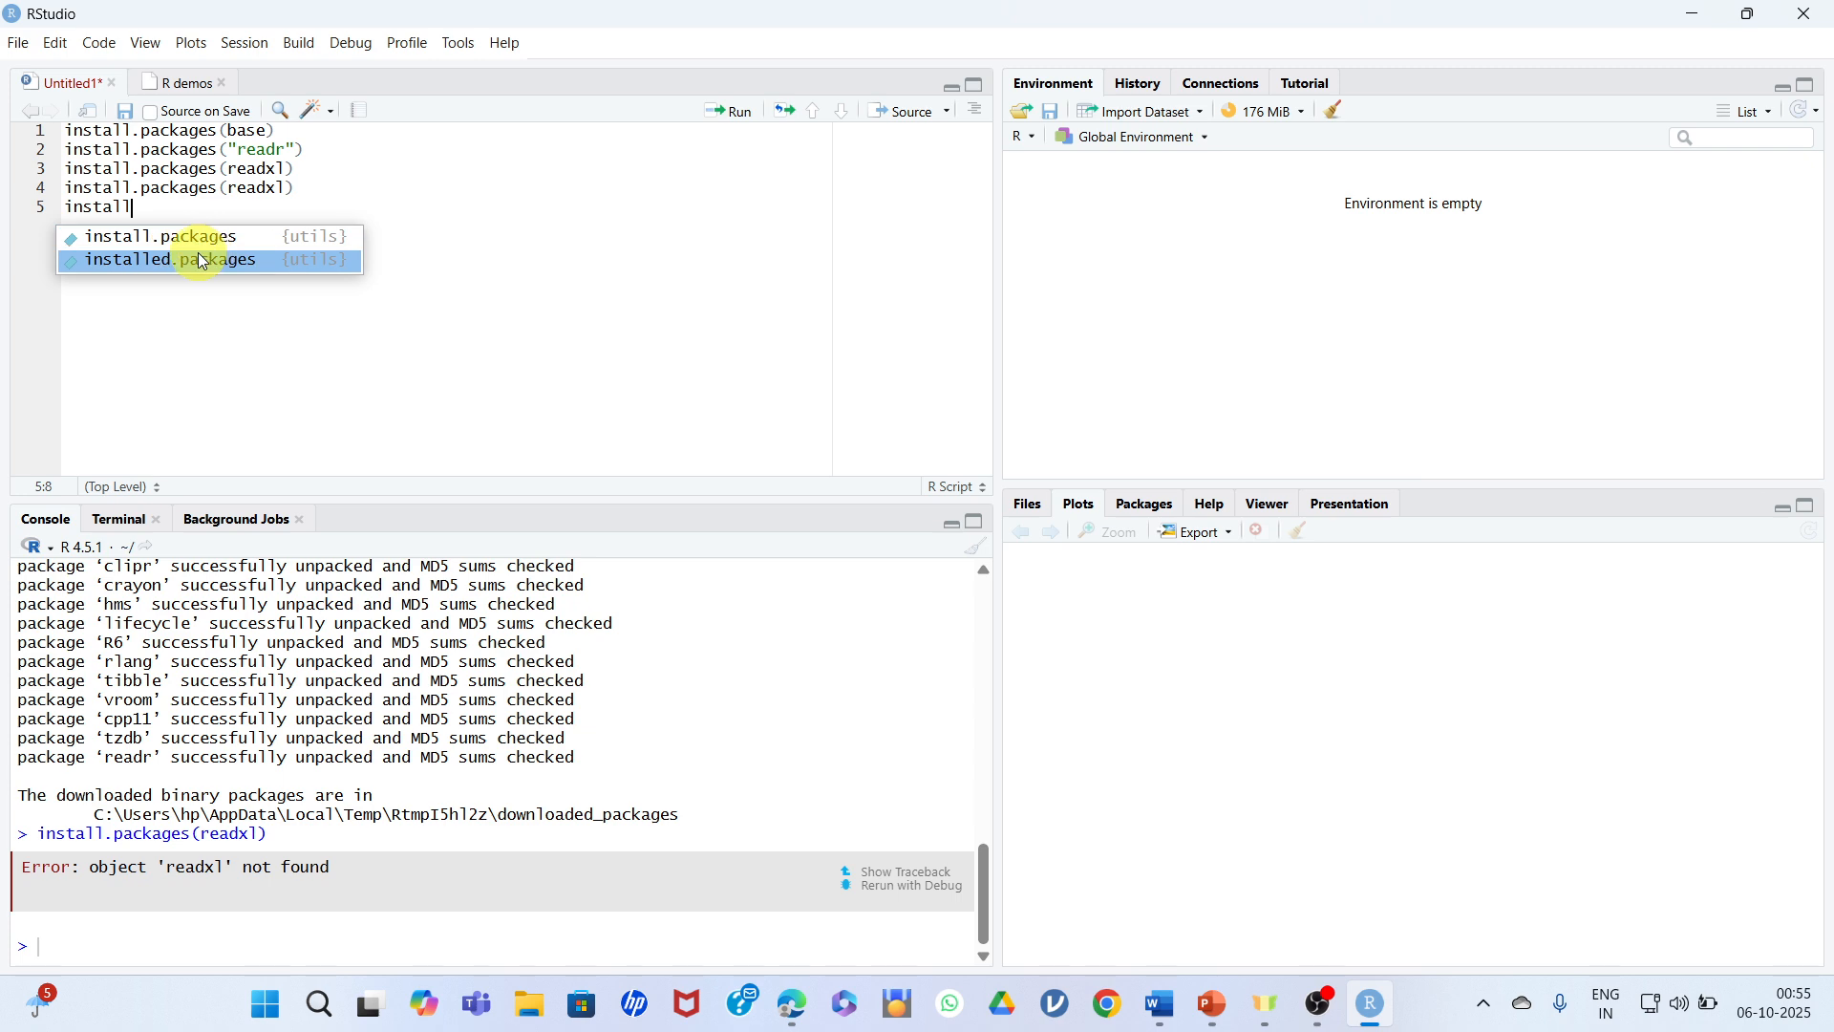
left_click(193, 237)
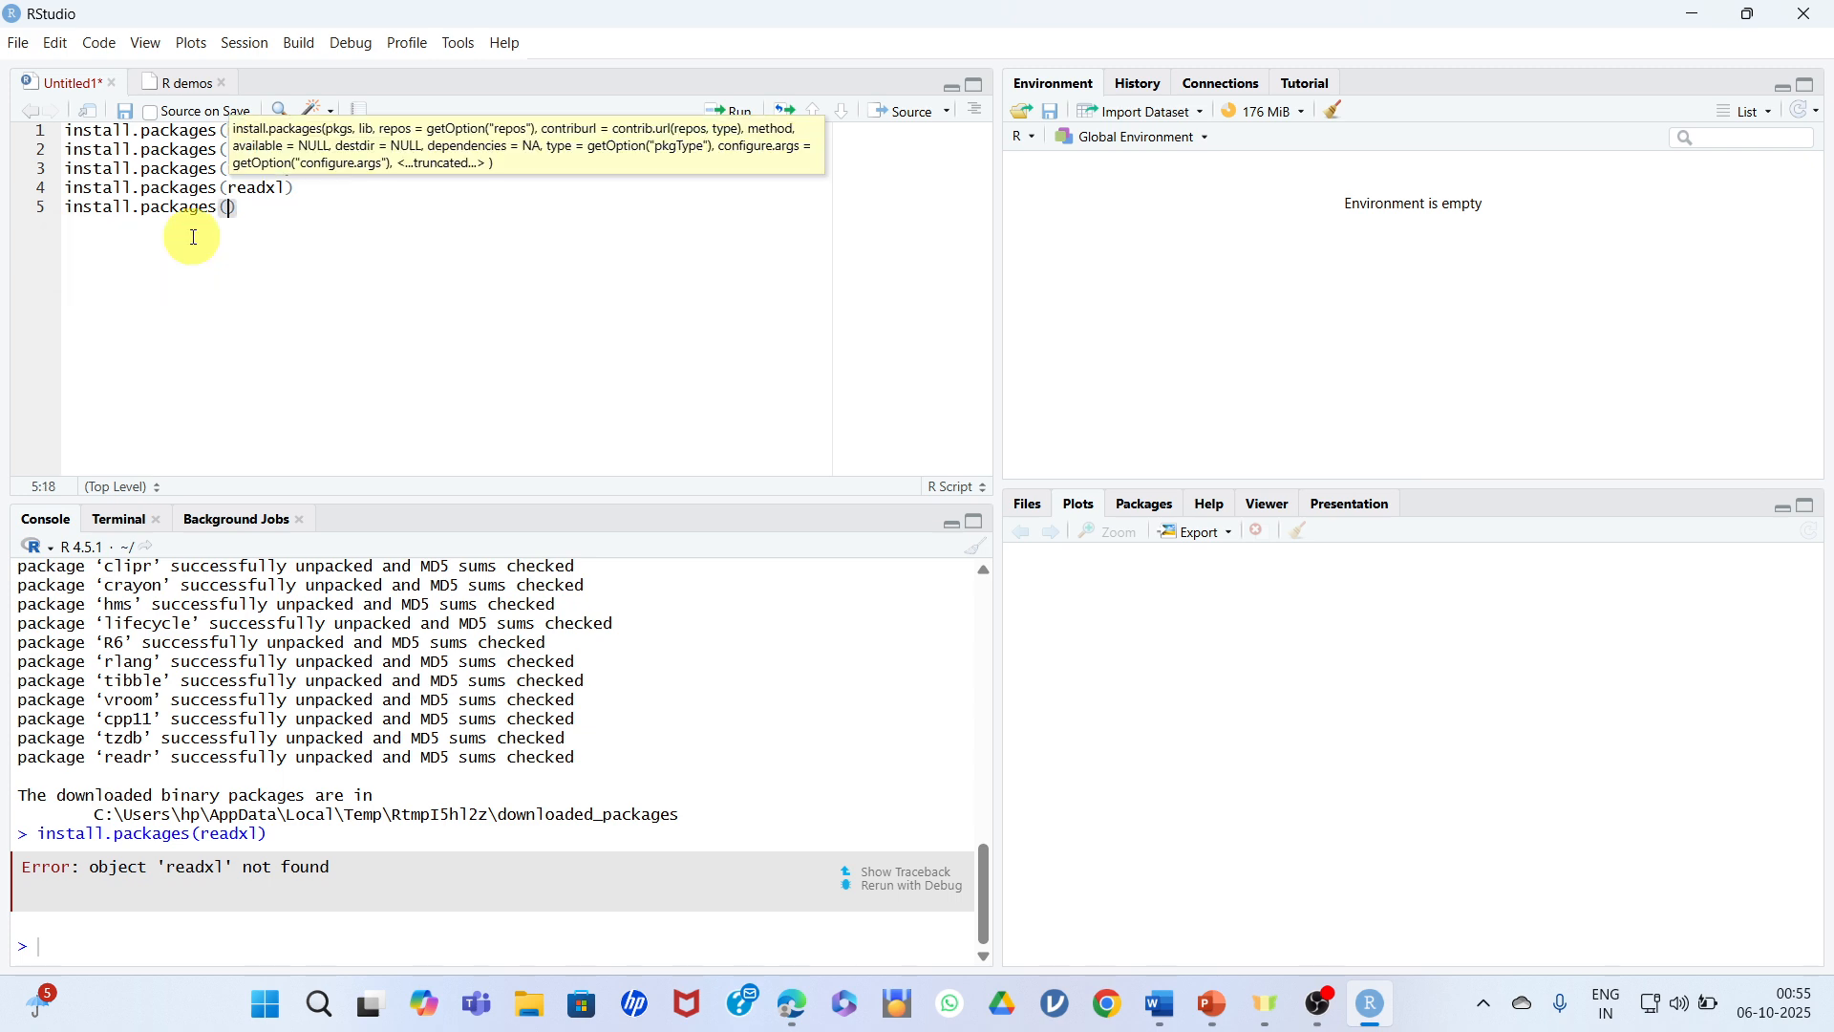
type("read")
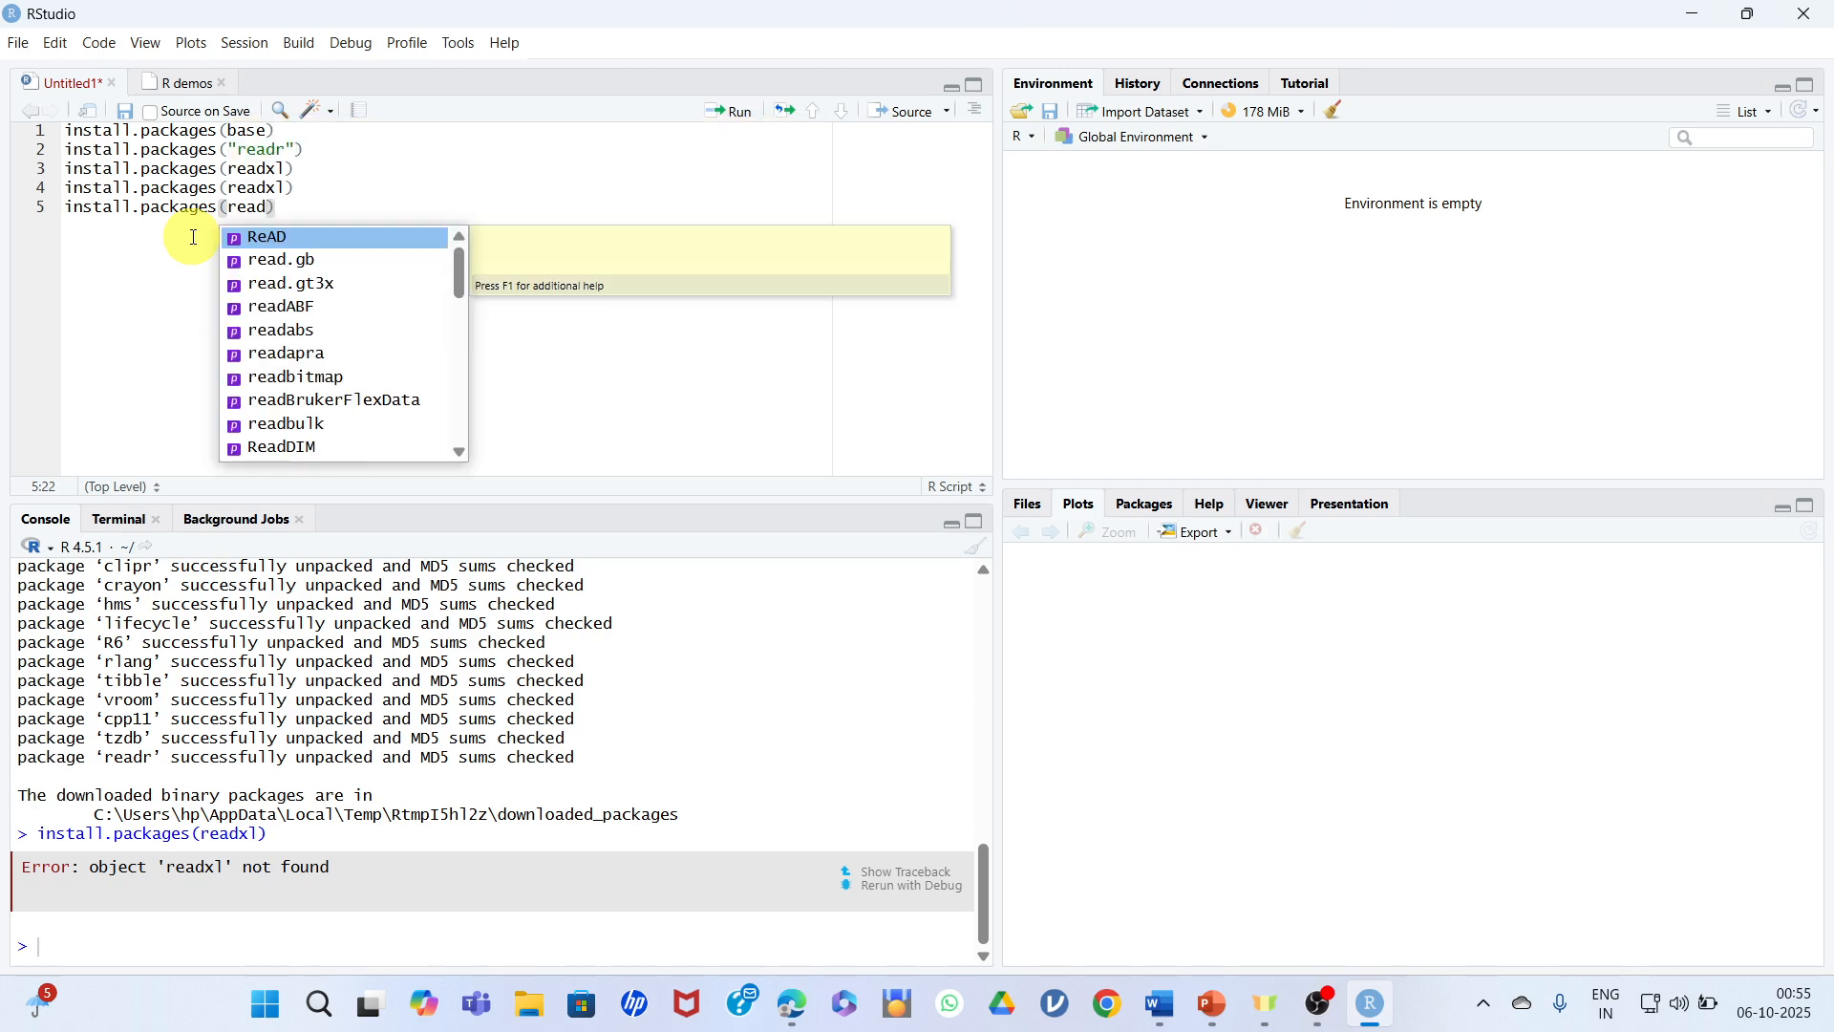
type("xl")
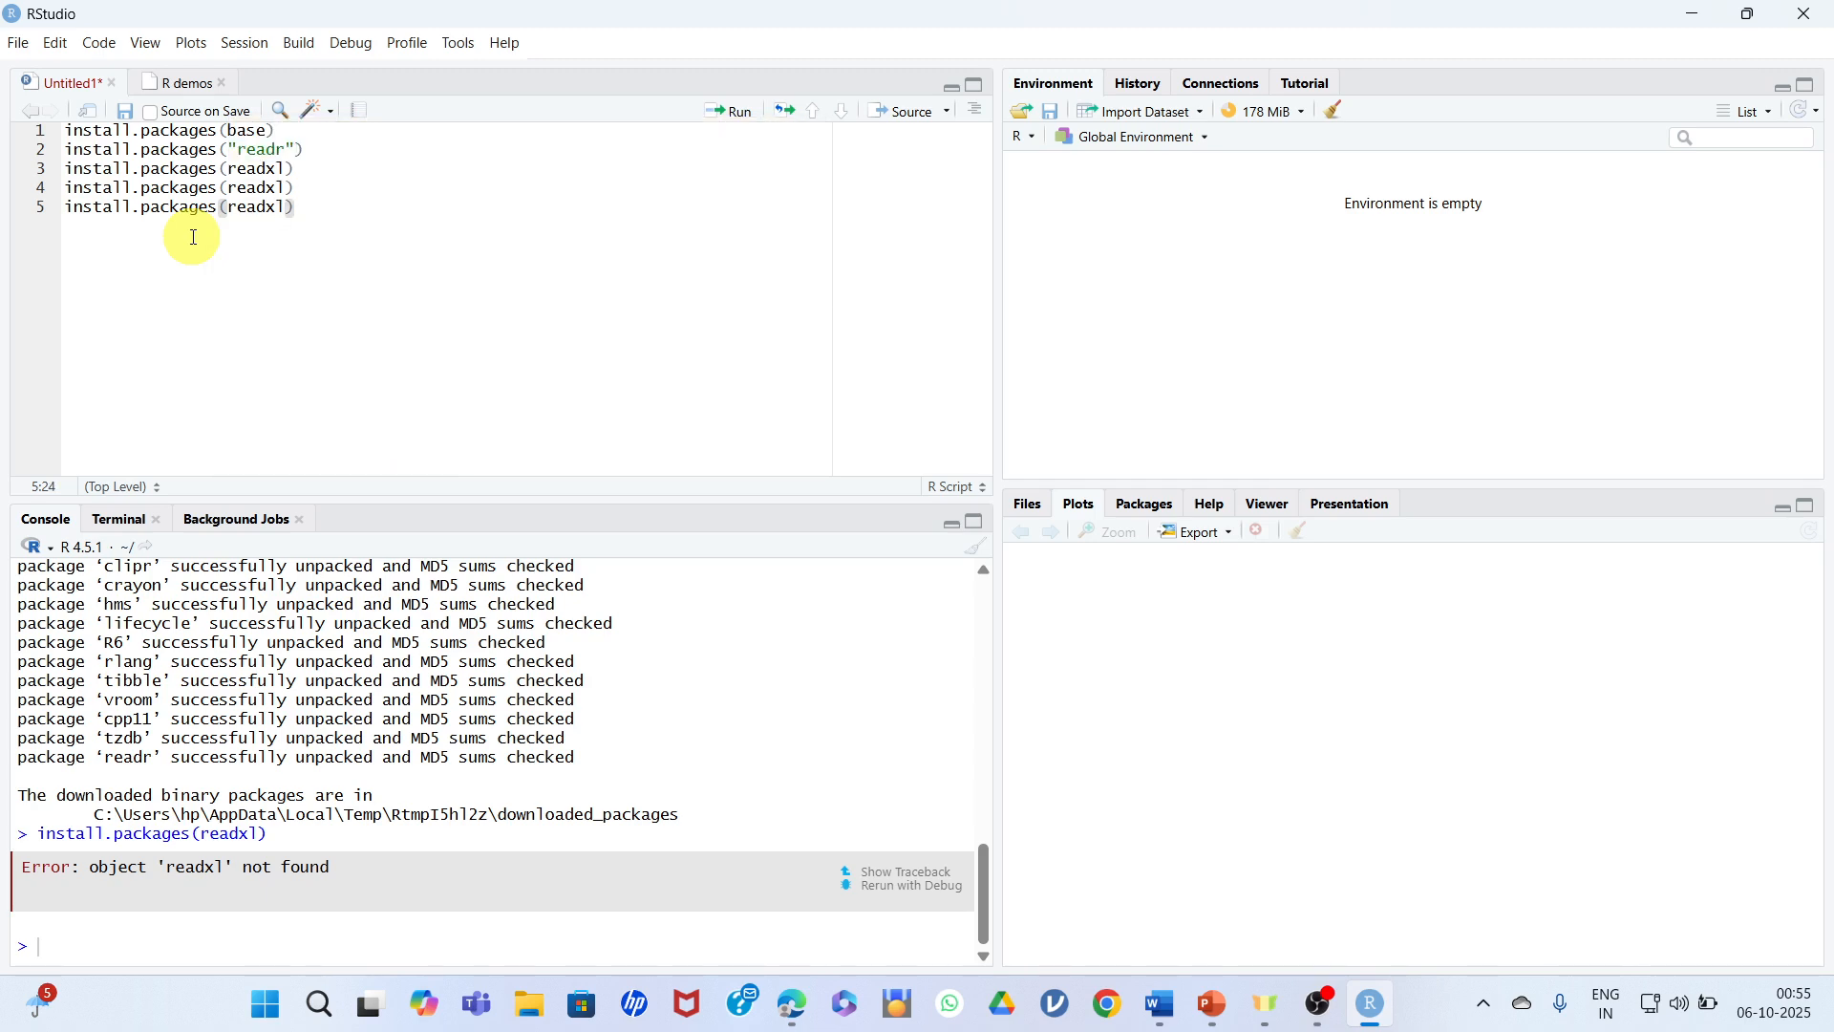
key("ctrl+Return")
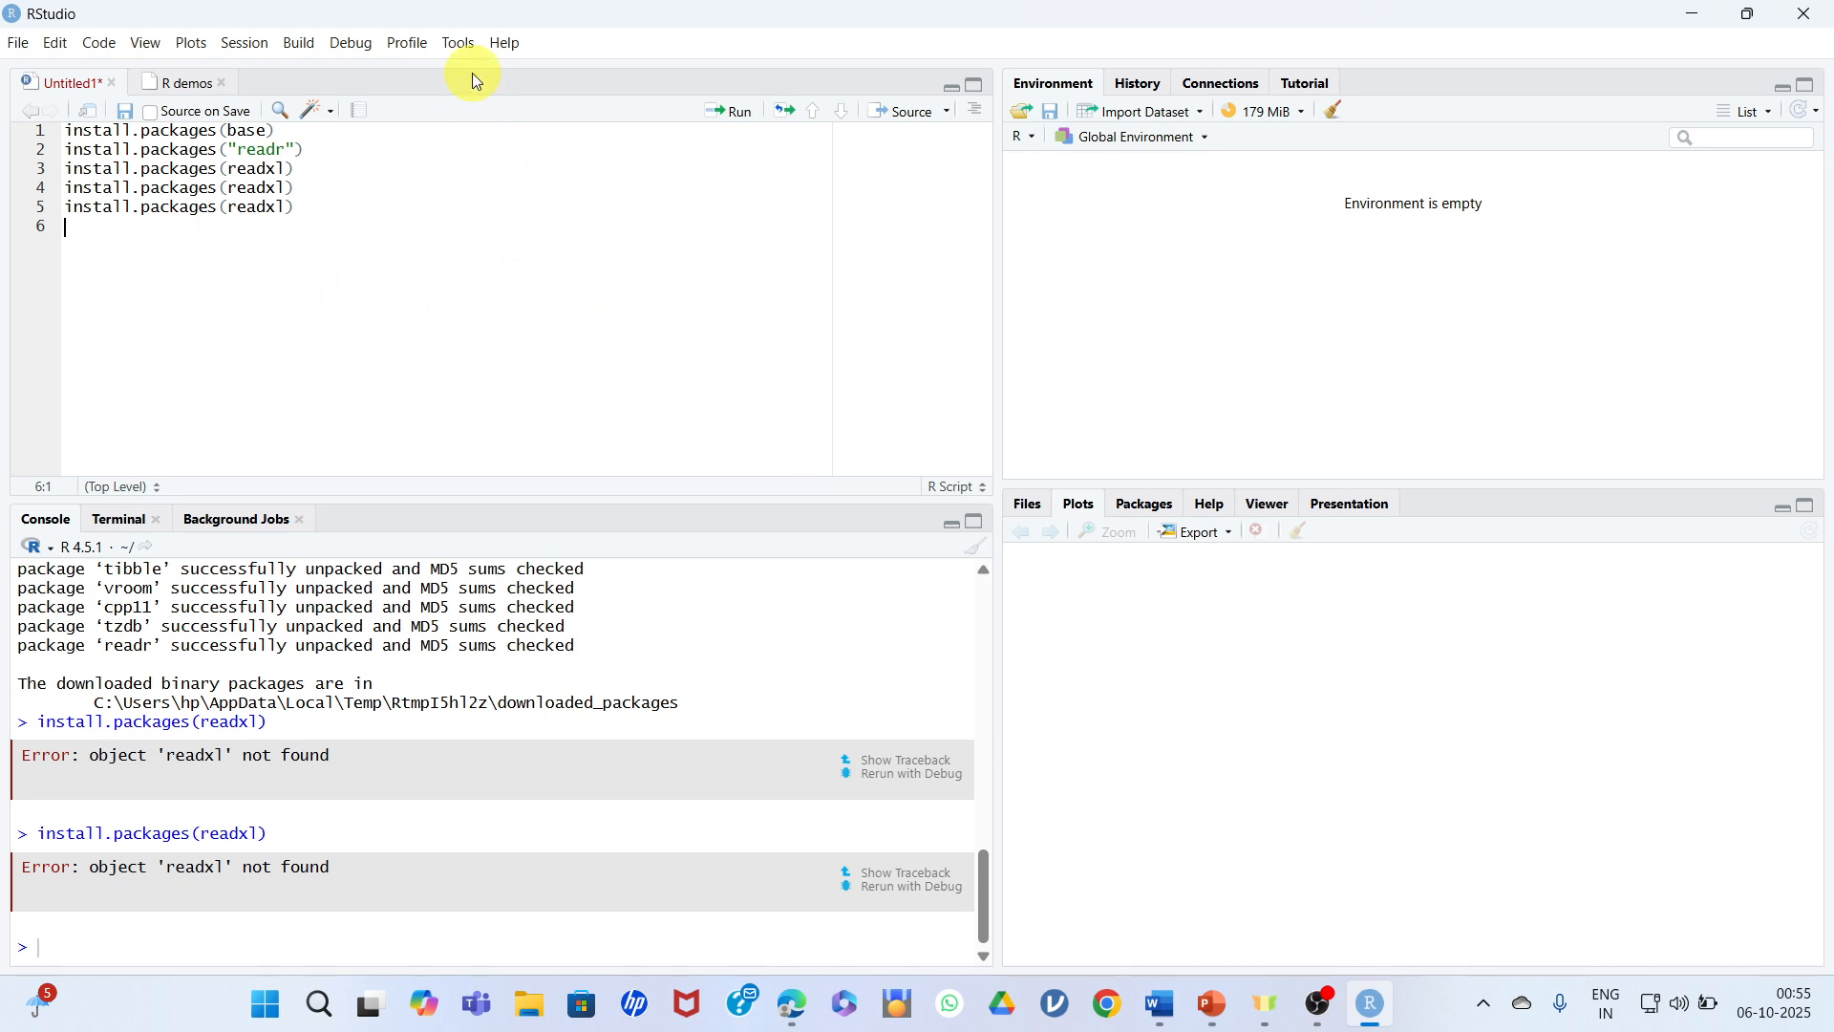
Install the haven package with its dependencies from the CRAN repository using the package installer dialog.
left_click(460, 50)
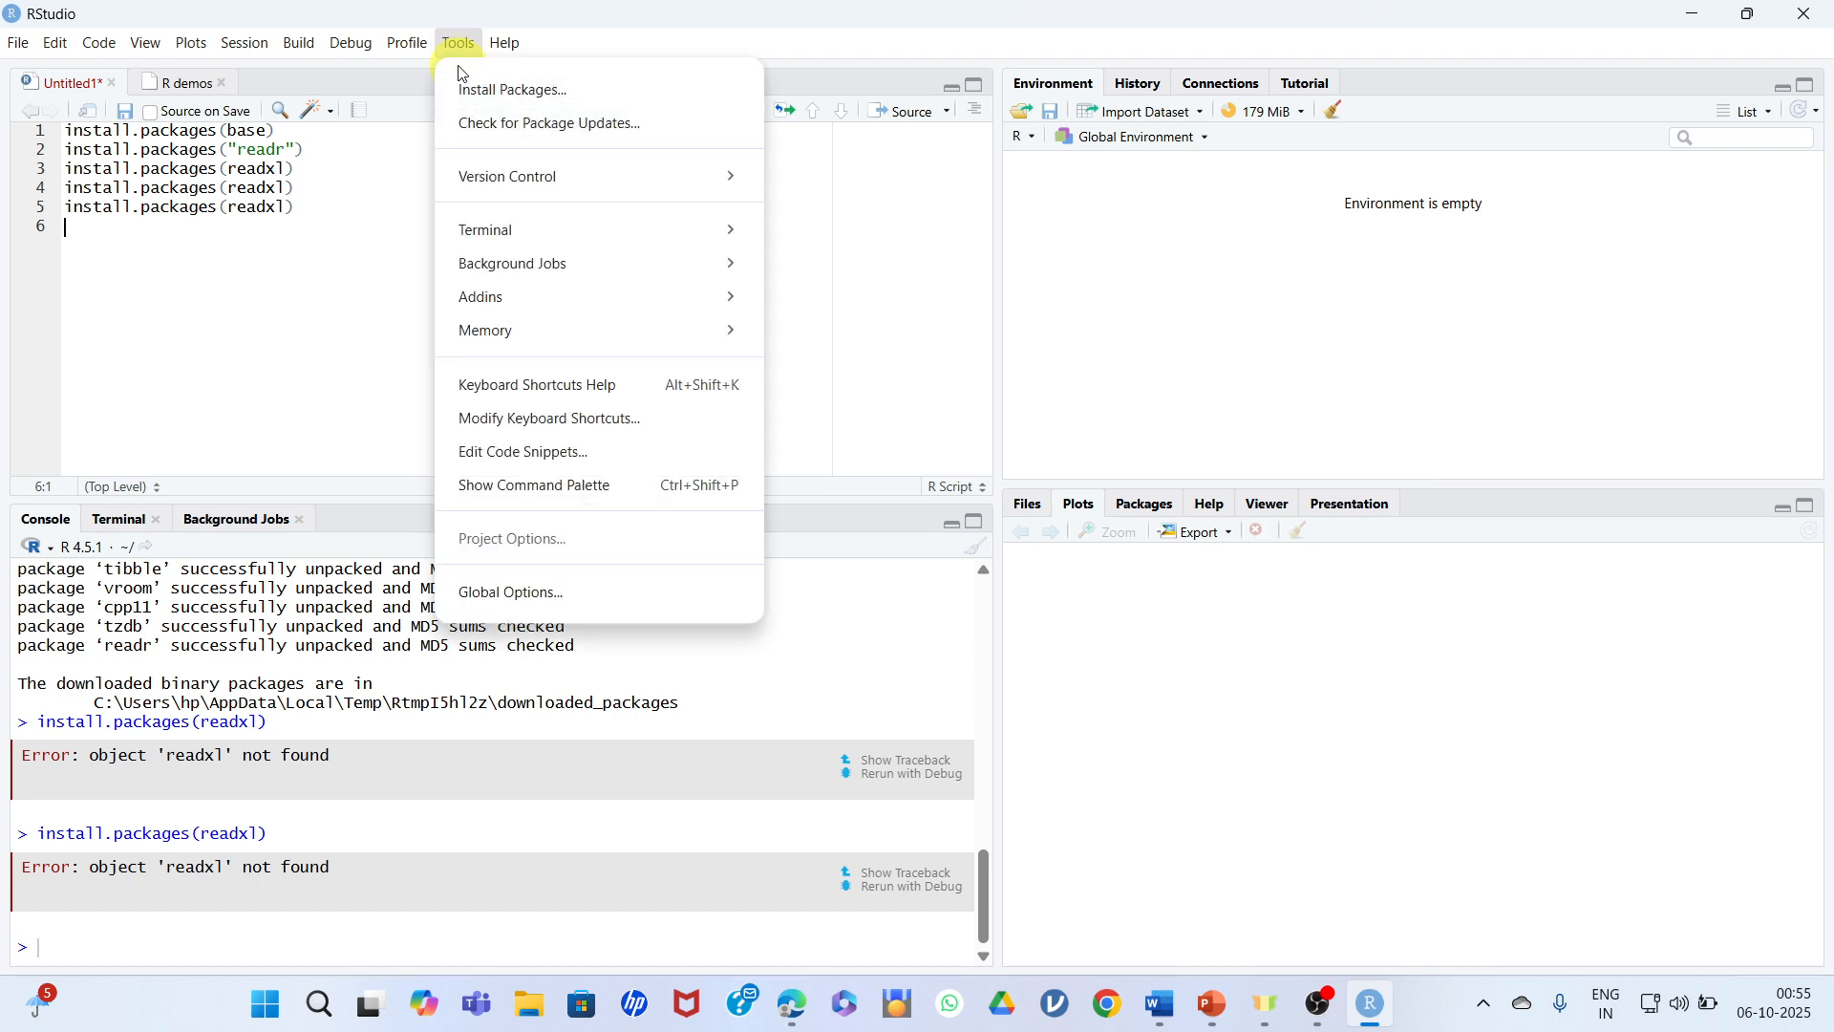
left_click(504, 93)
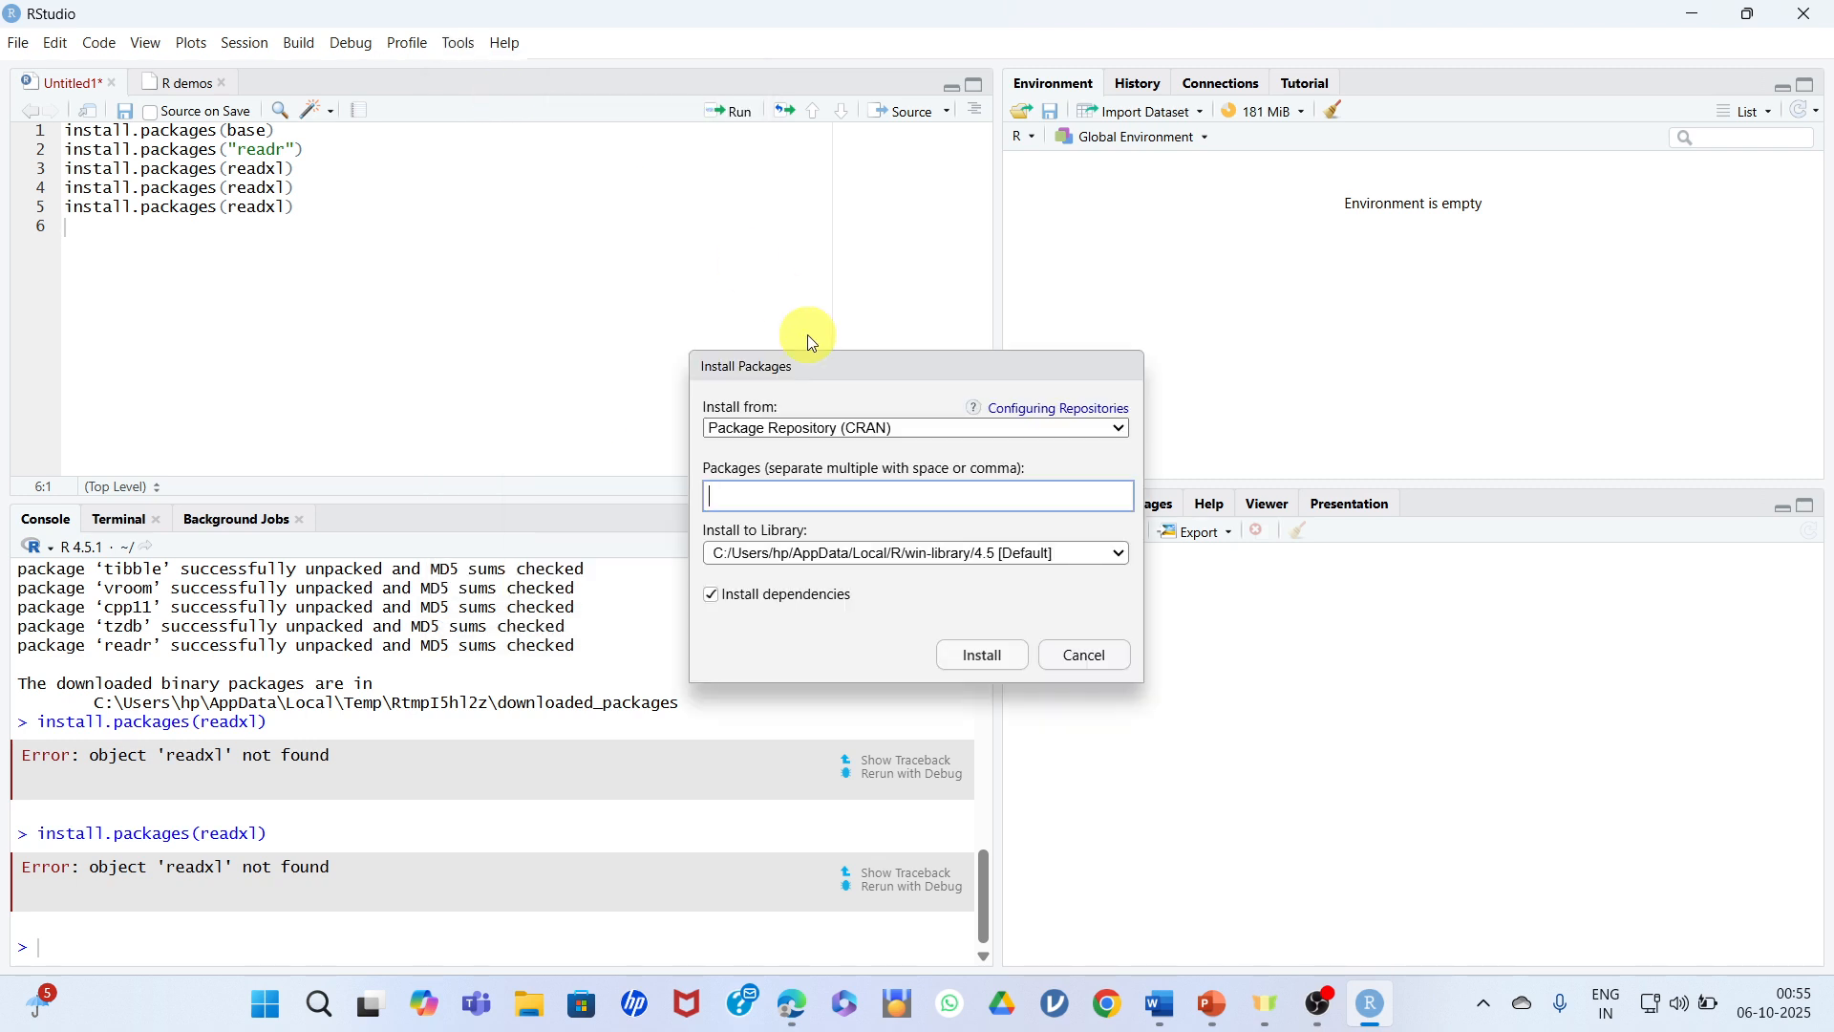
left_click(761, 496)
type("haven")
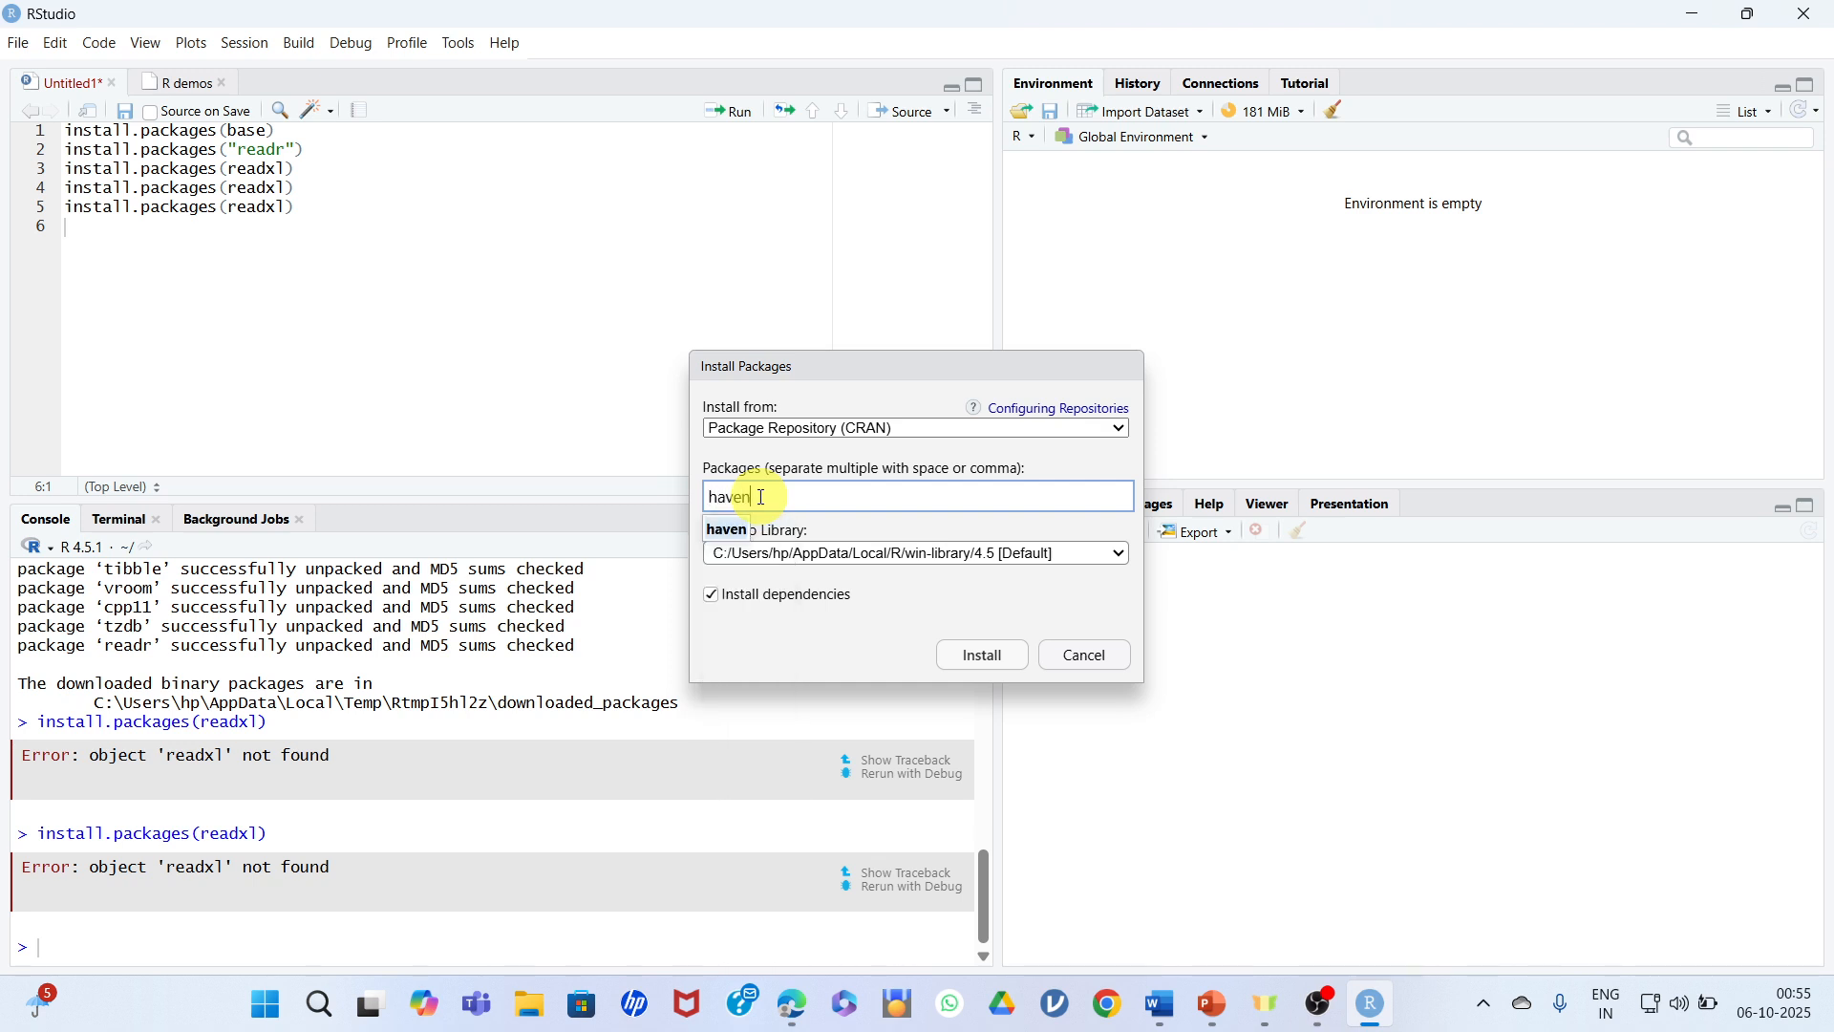
key("BackSpace")
key("BackSpace")
key("BackSpace")
key("BackSpace")
key("BackSpace")
type("hav")
left_click(733, 533)
left_click(984, 659)
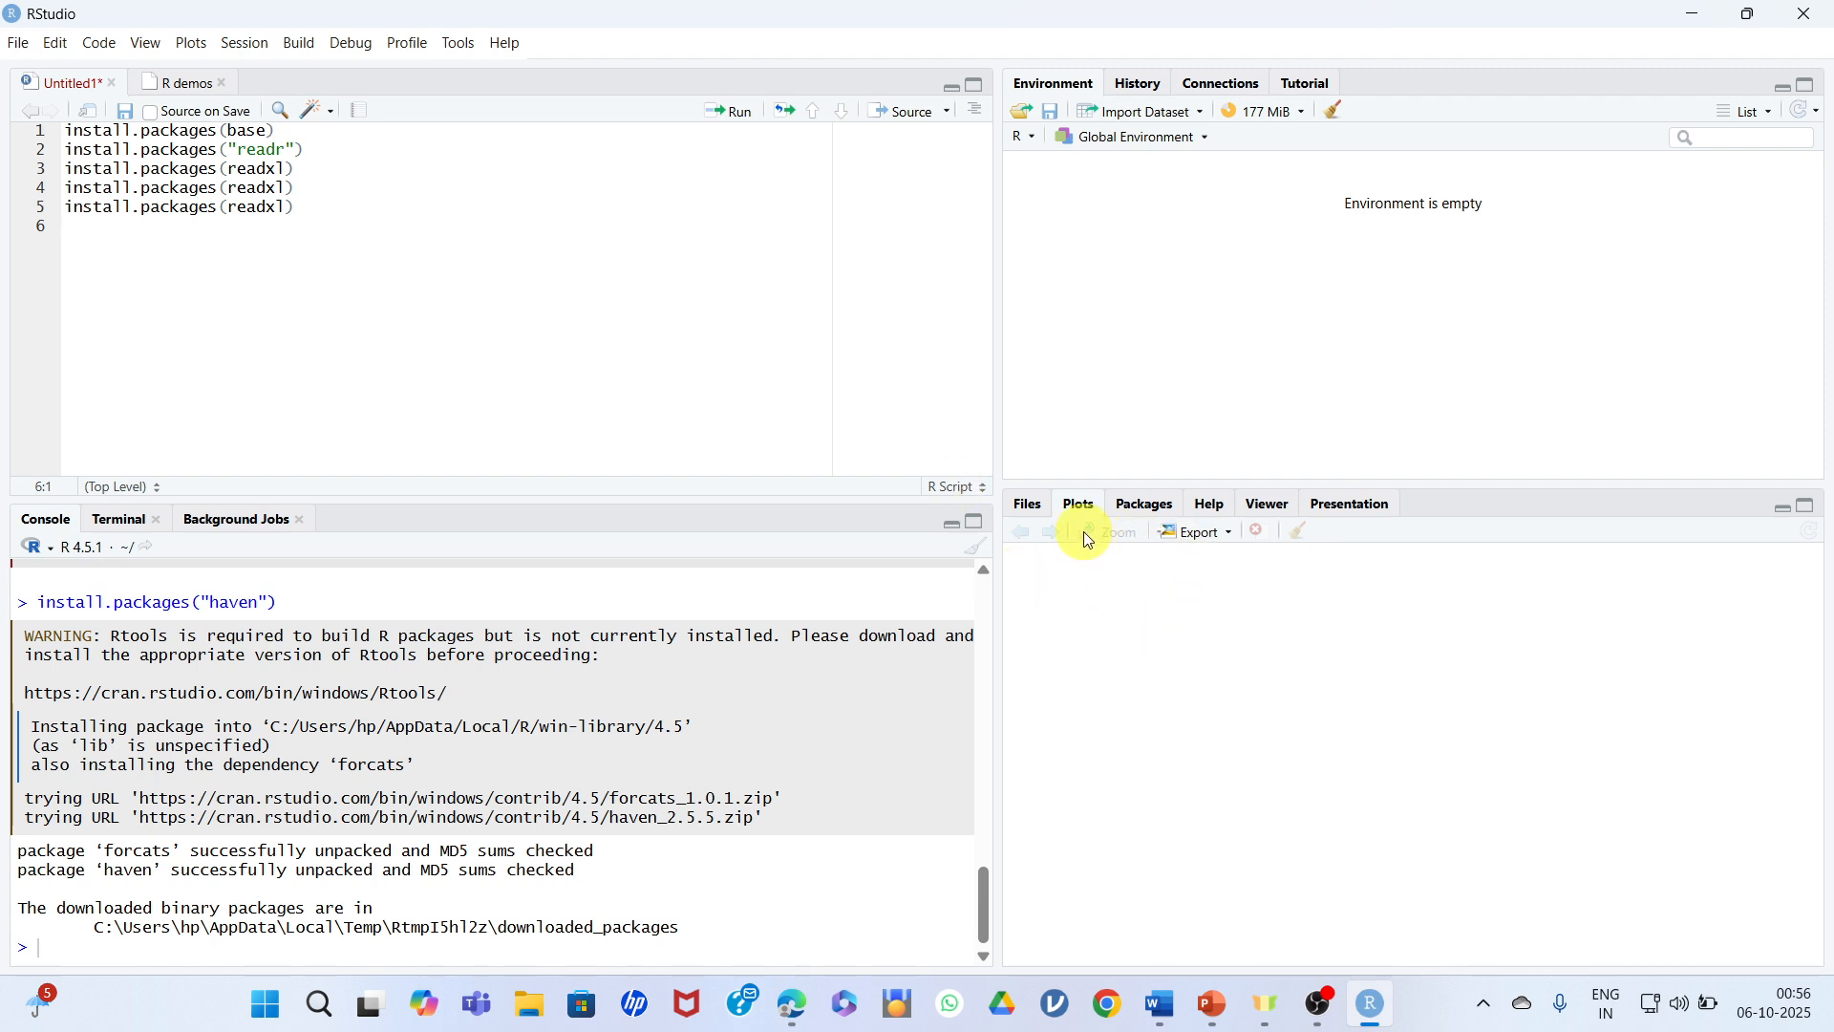
Search the installed packages for haven, load it into the session, and clear the search filter.
left_click(1146, 507)
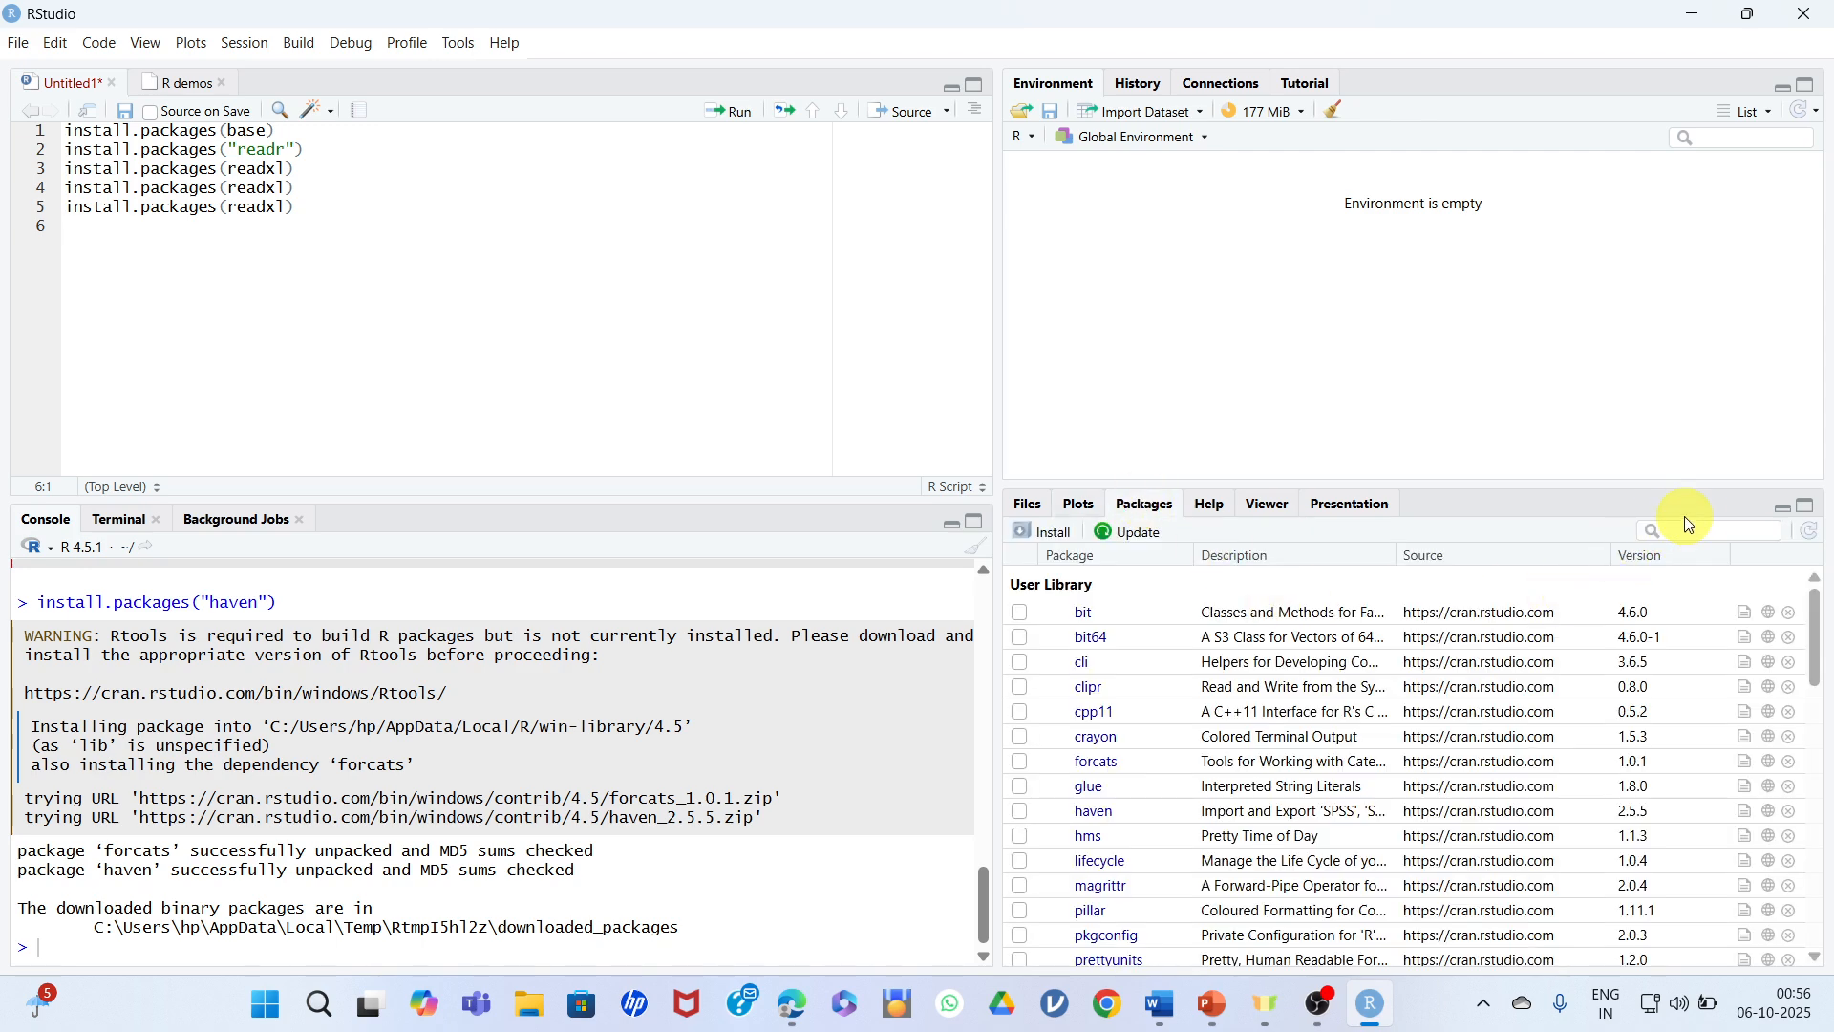
left_click(1706, 536)
type("haven")
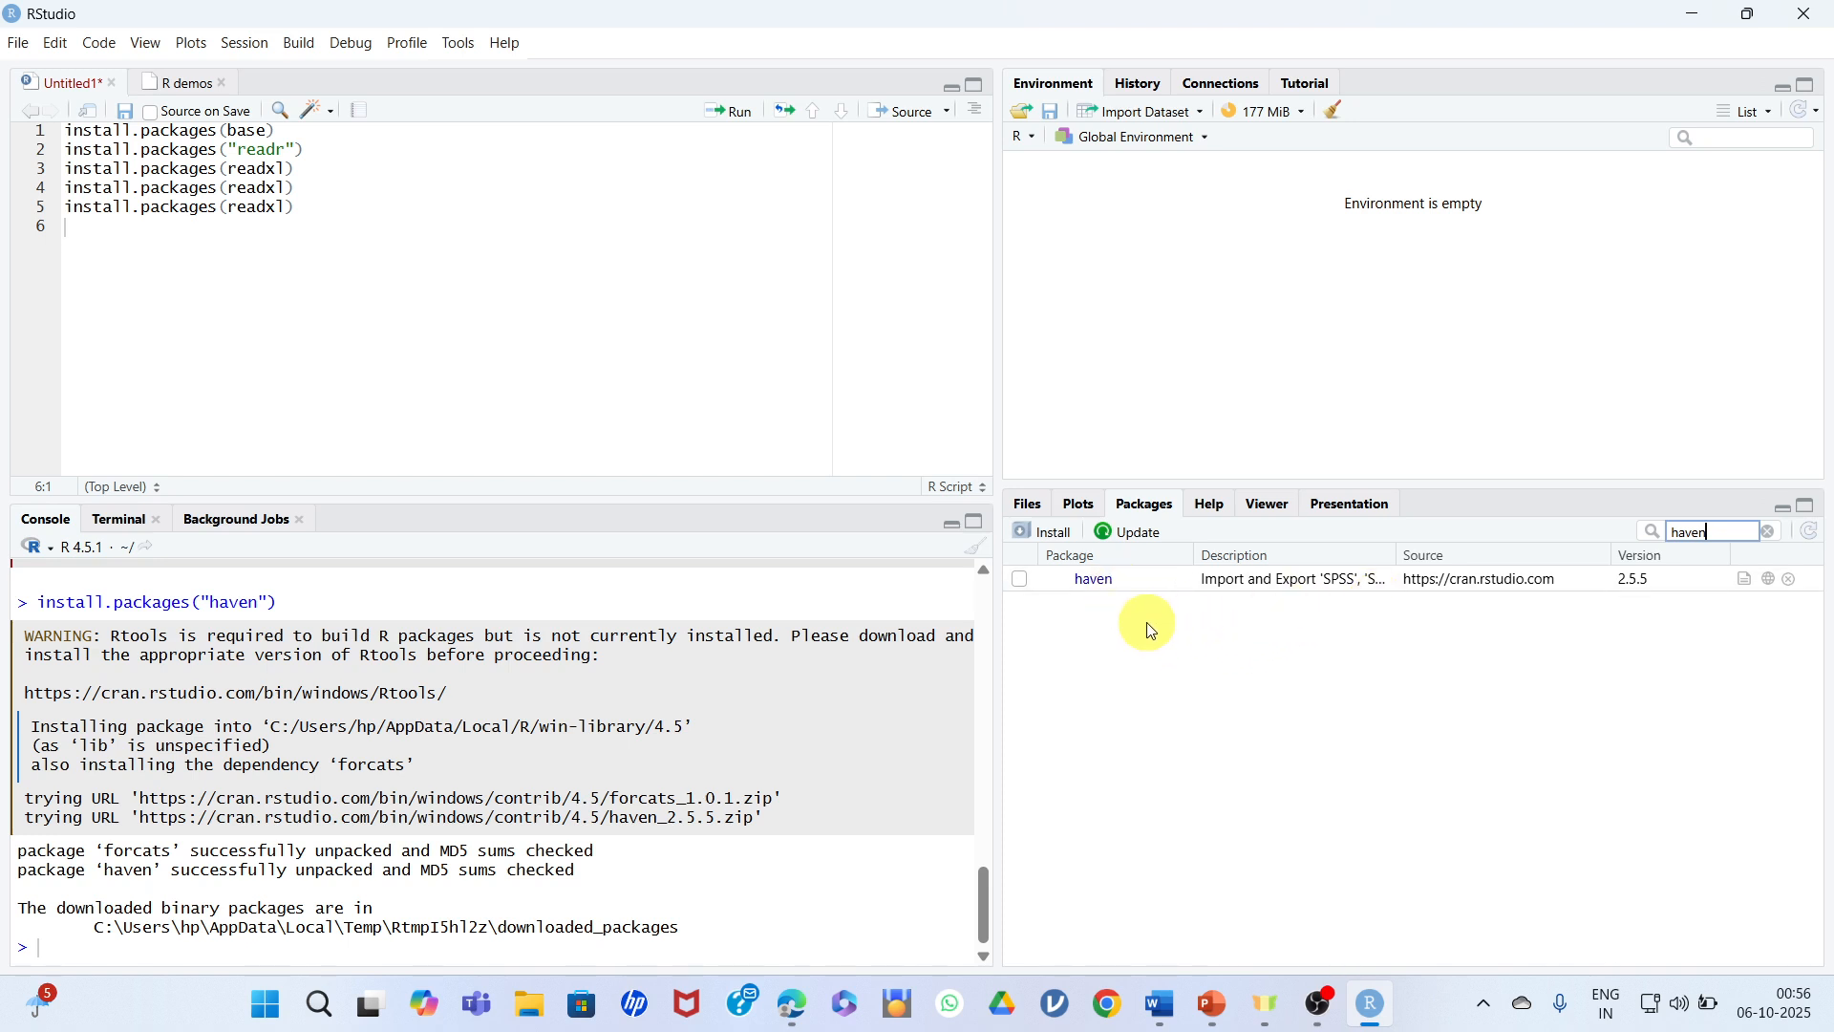
left_click(1023, 581)
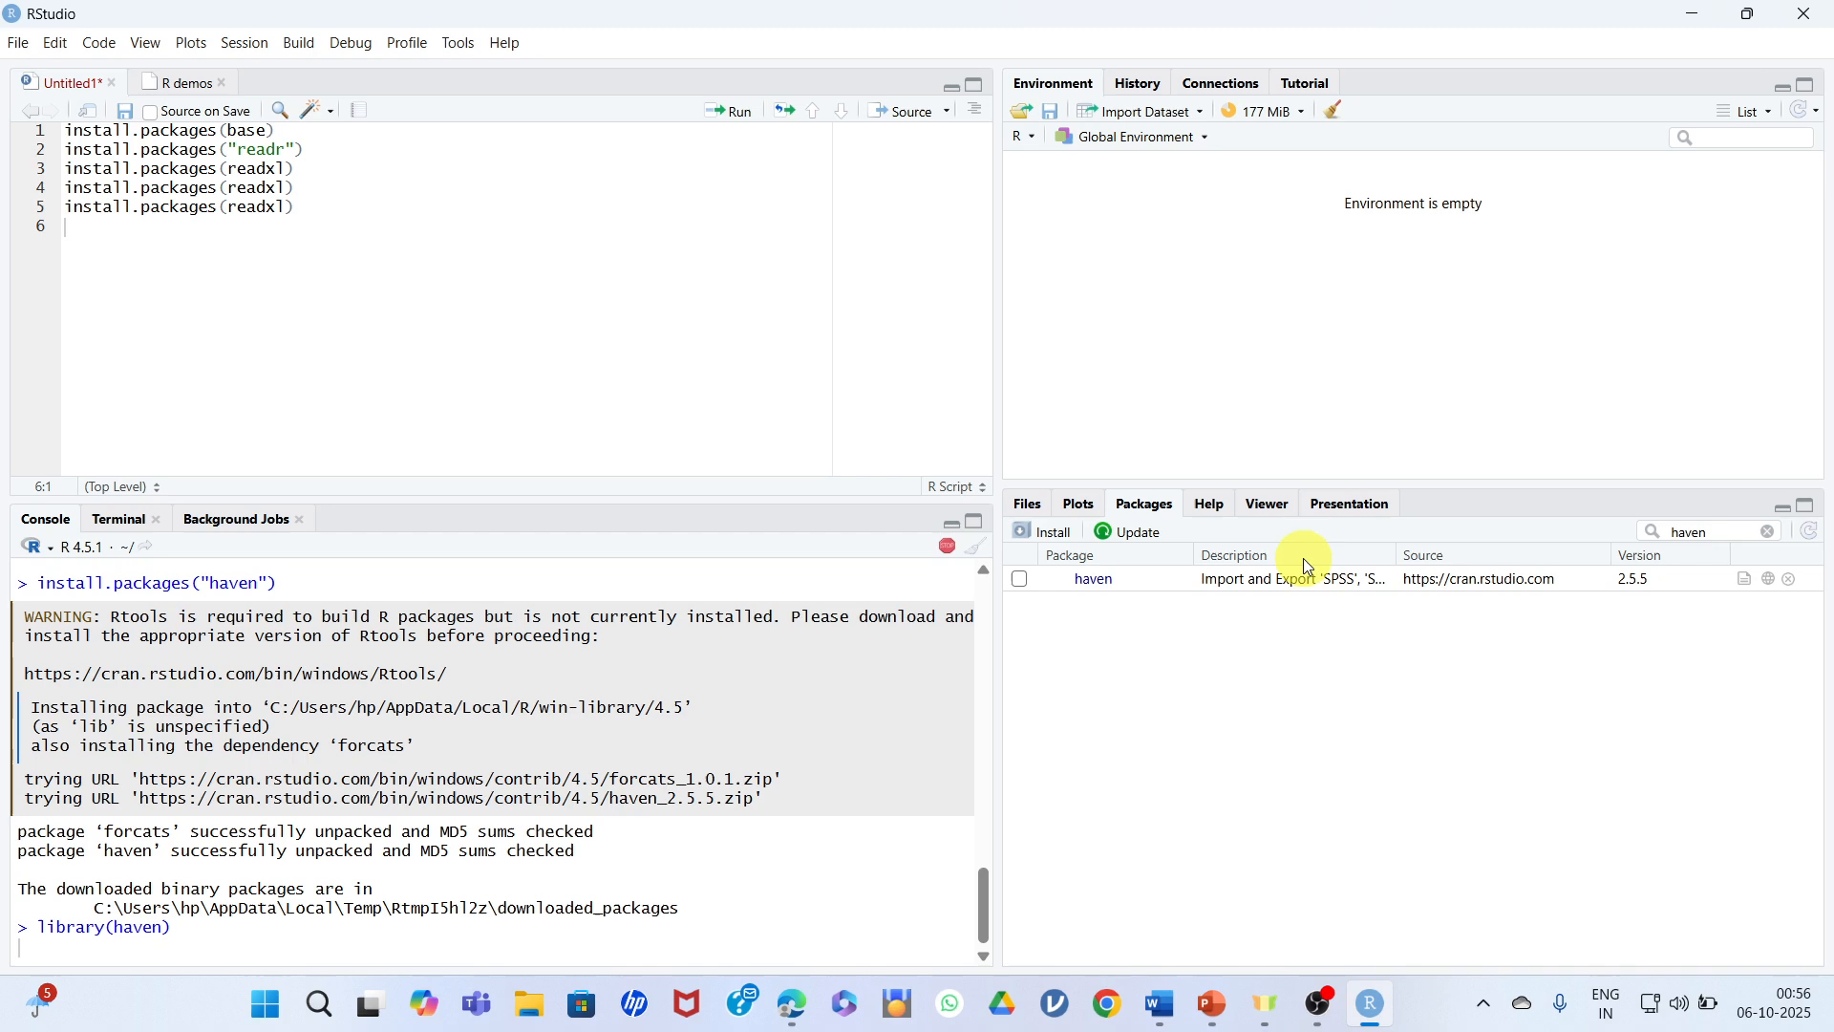
left_click(1770, 532)
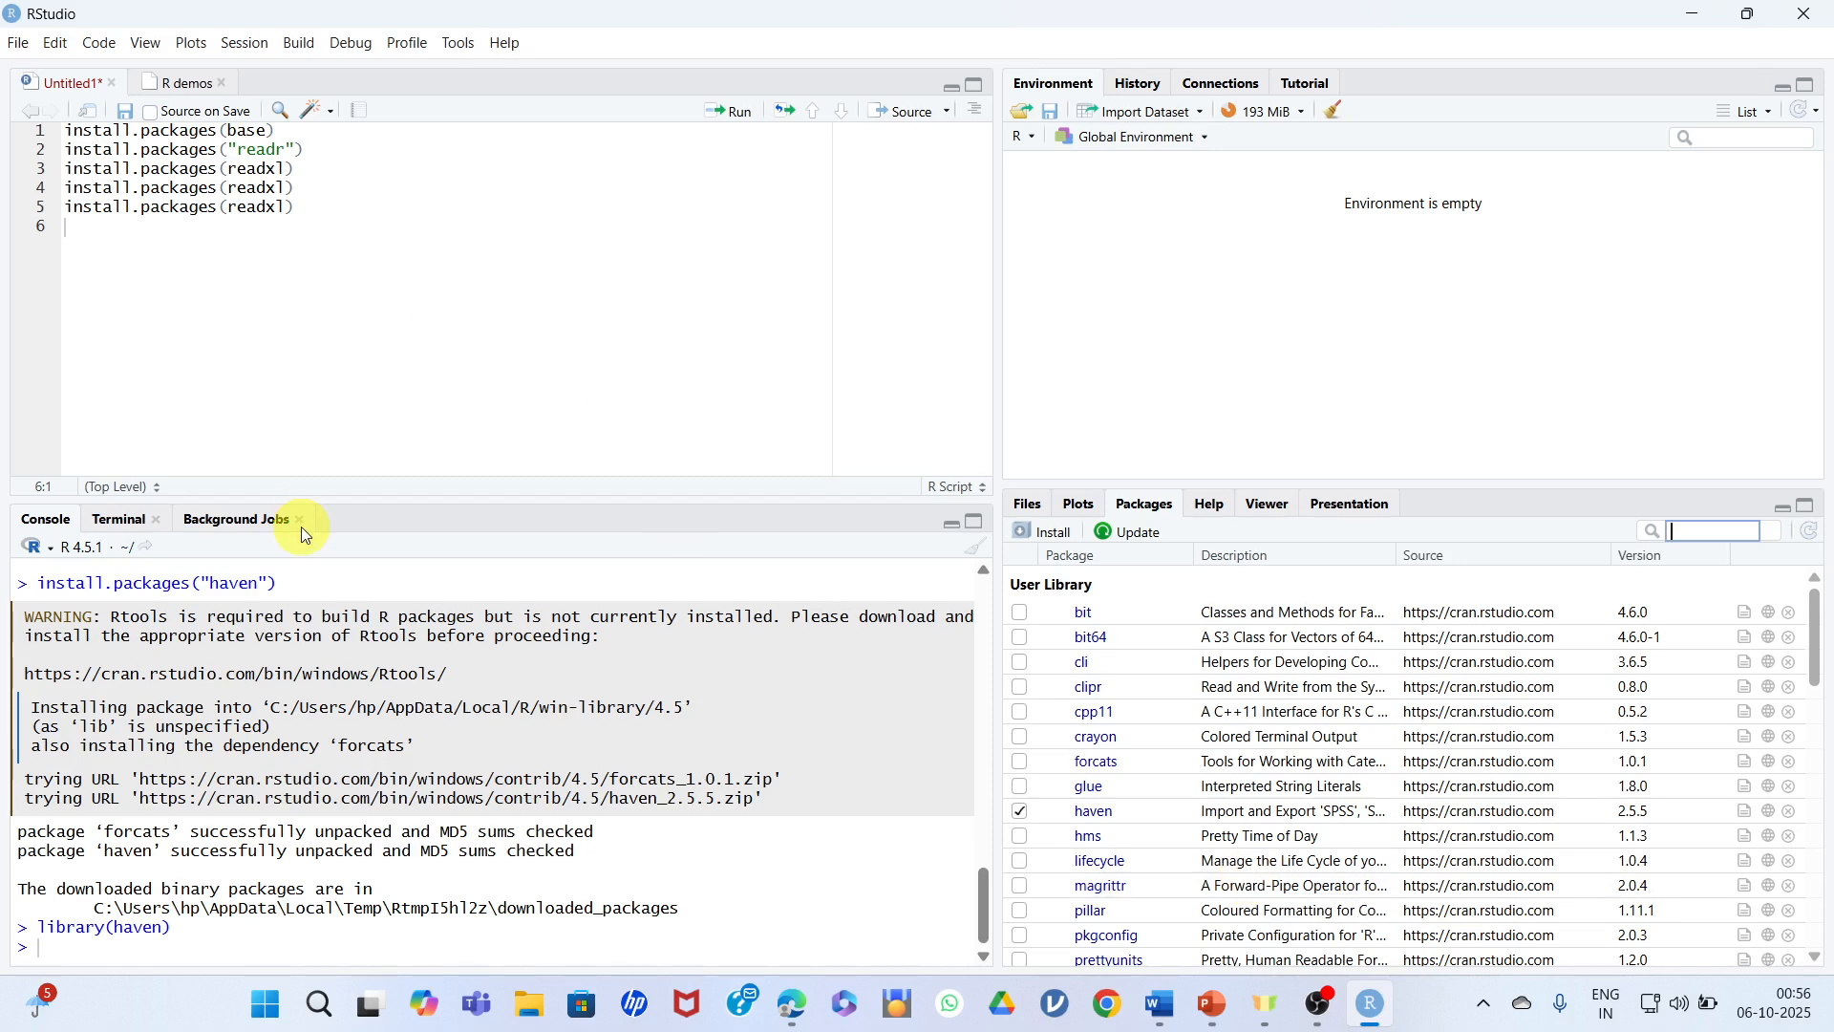
Add install.packages(car) without quotation marks on line 6 of the script and run it.
type("nstall")
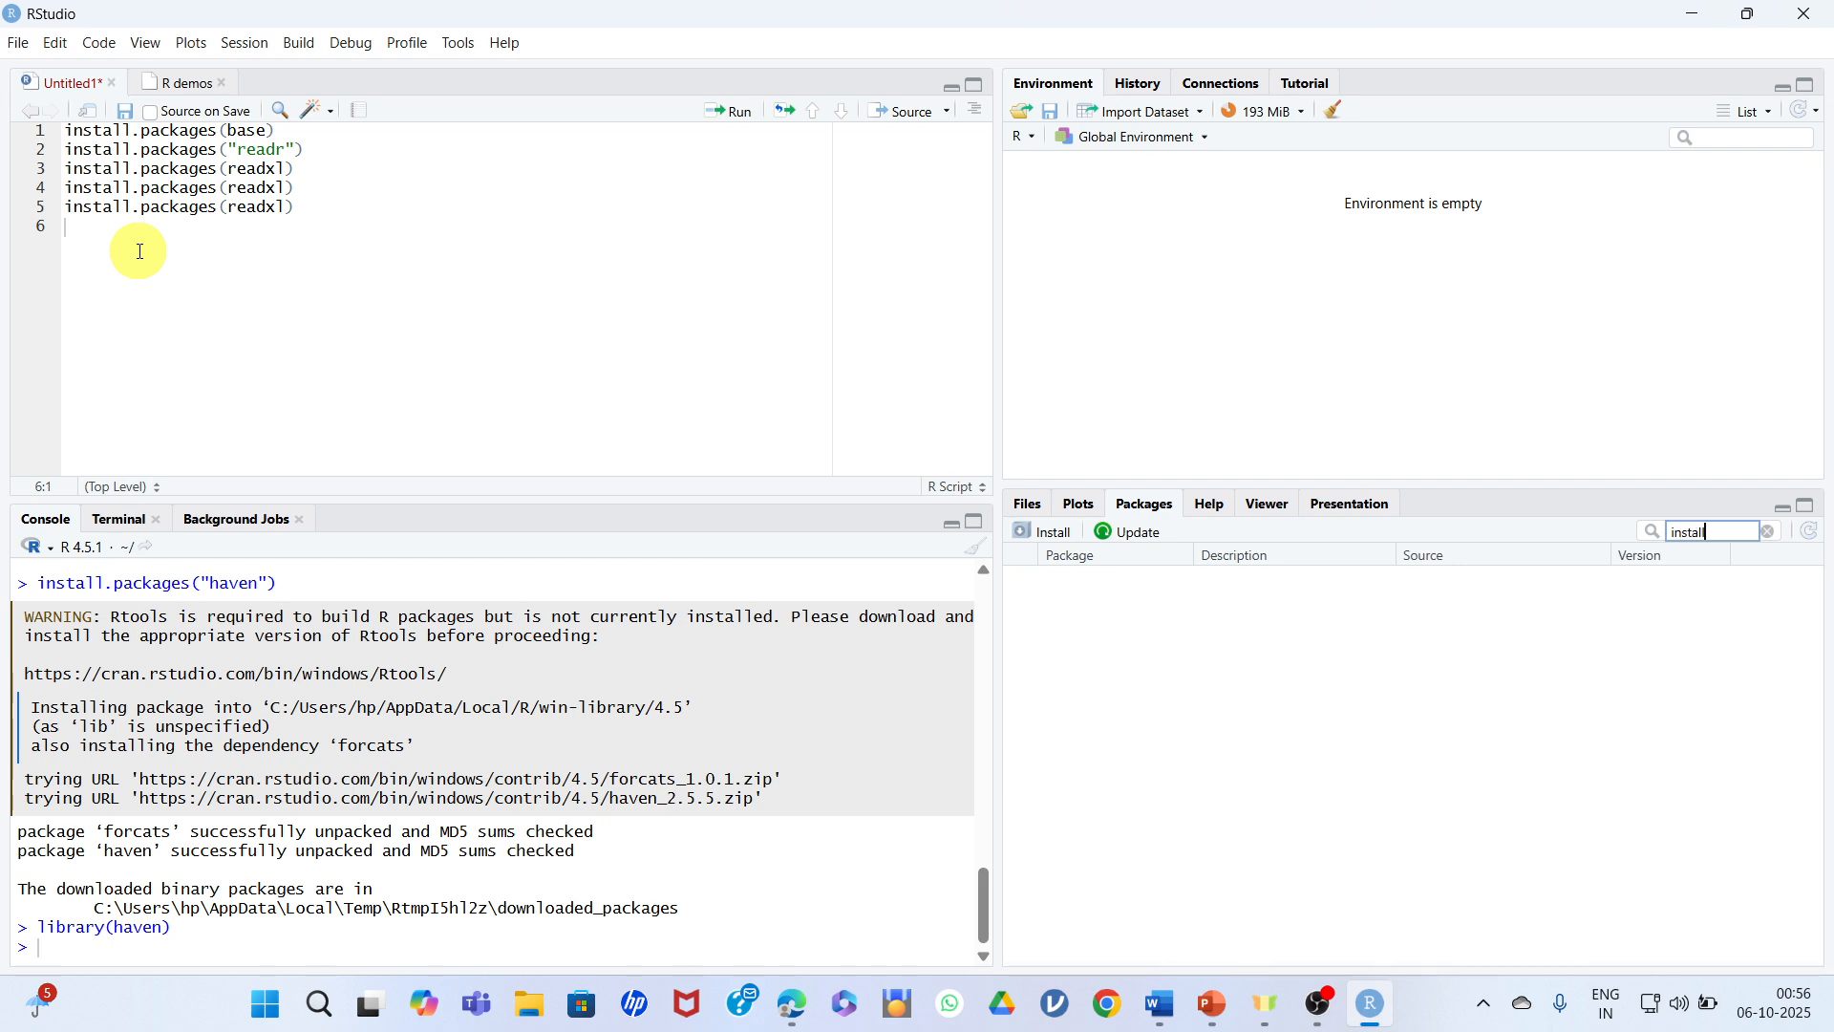
left_click(191, 231)
type("ins")
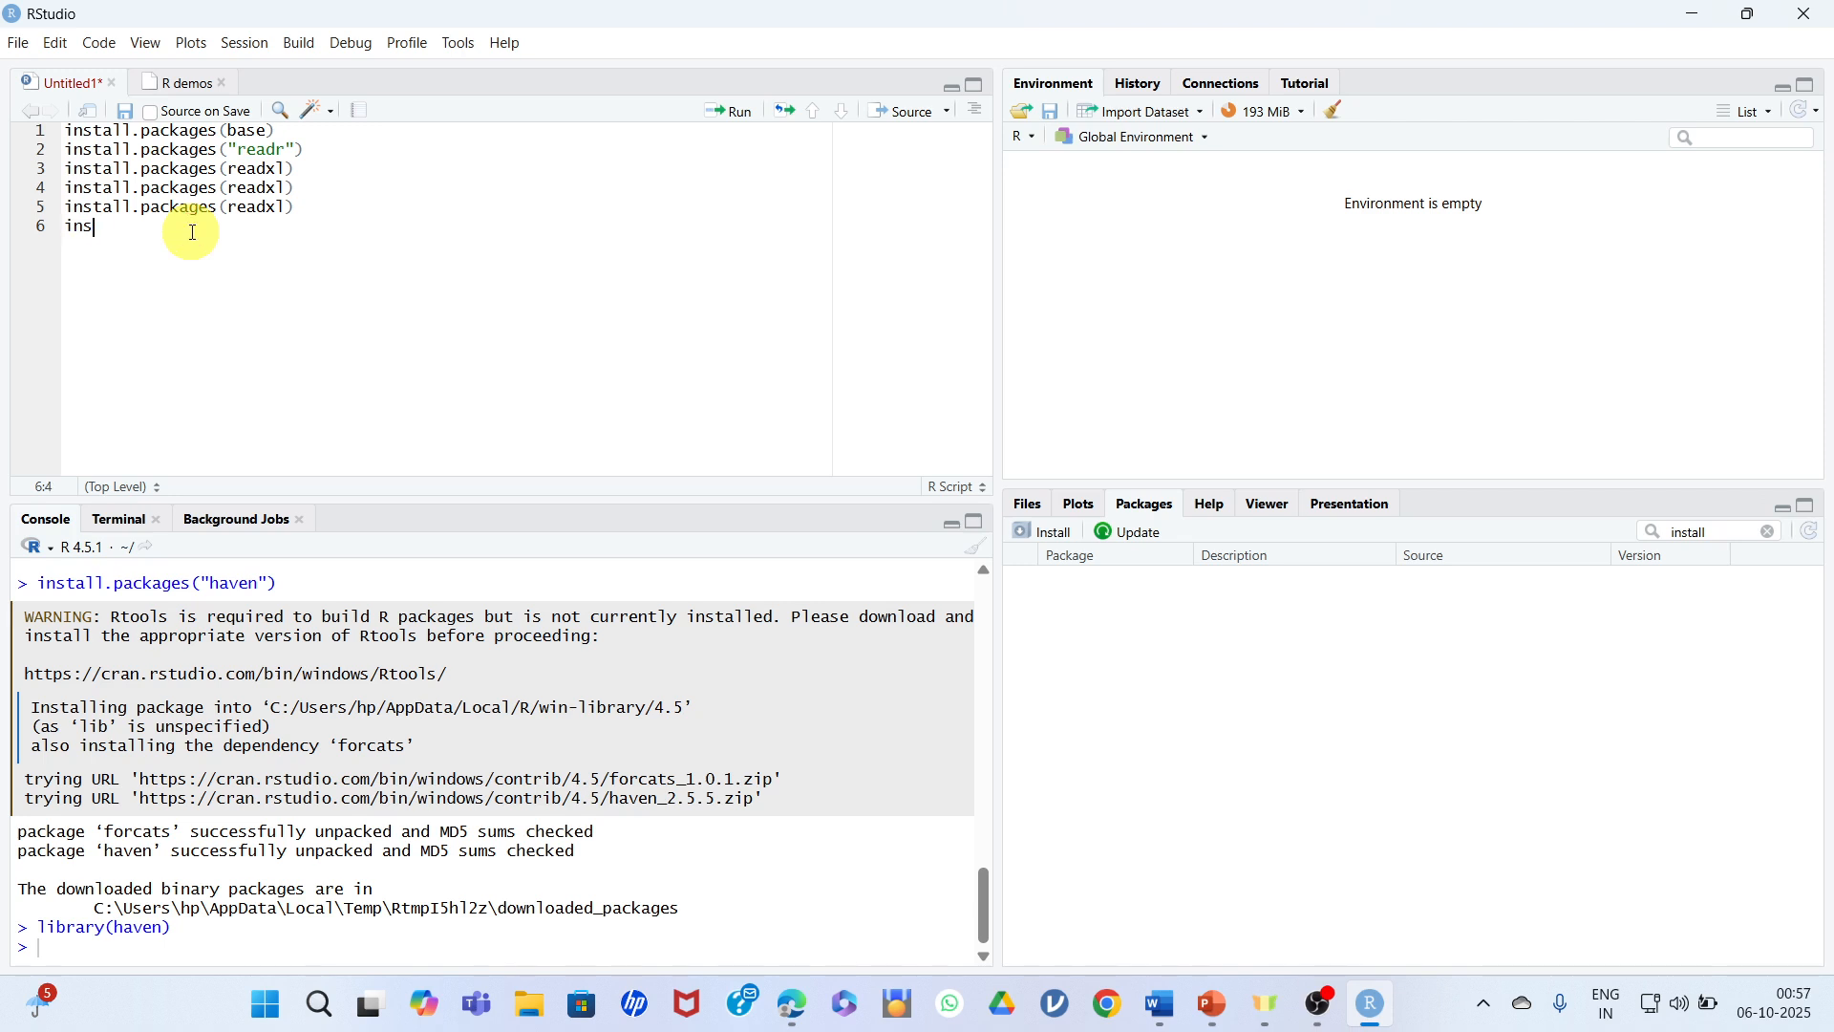
type("tall")
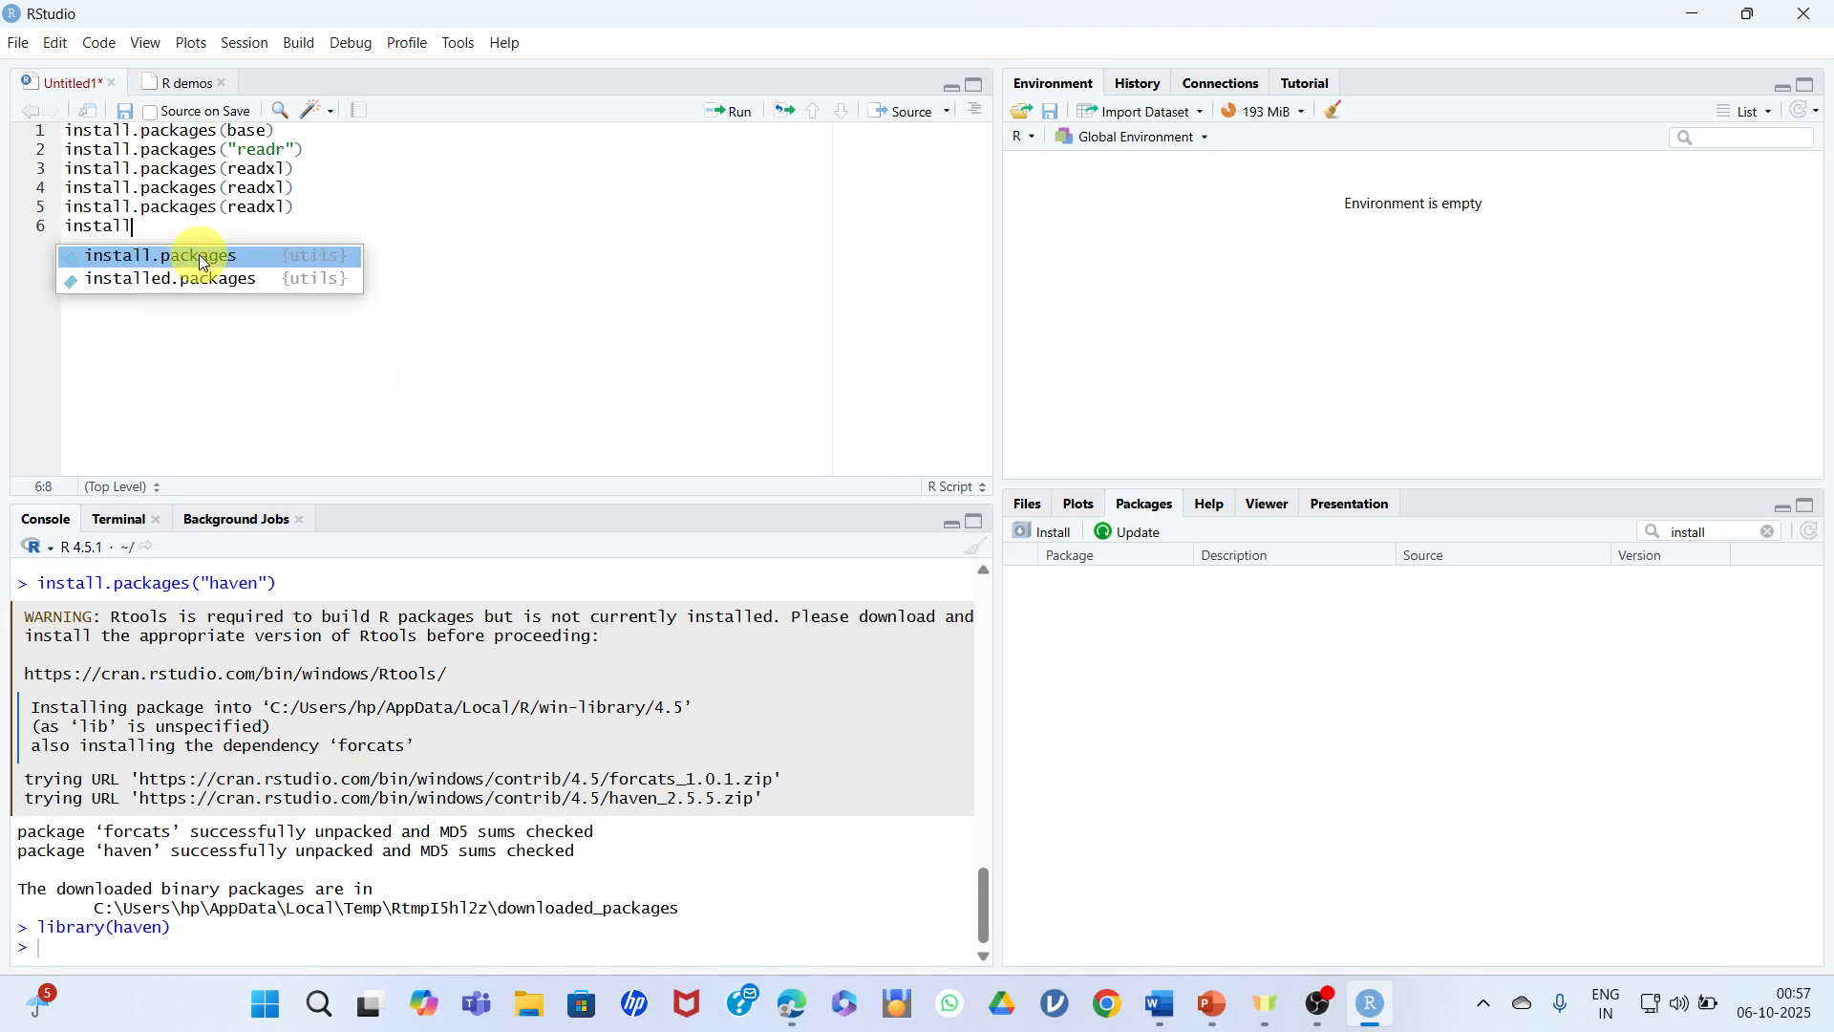
left_click(203, 264)
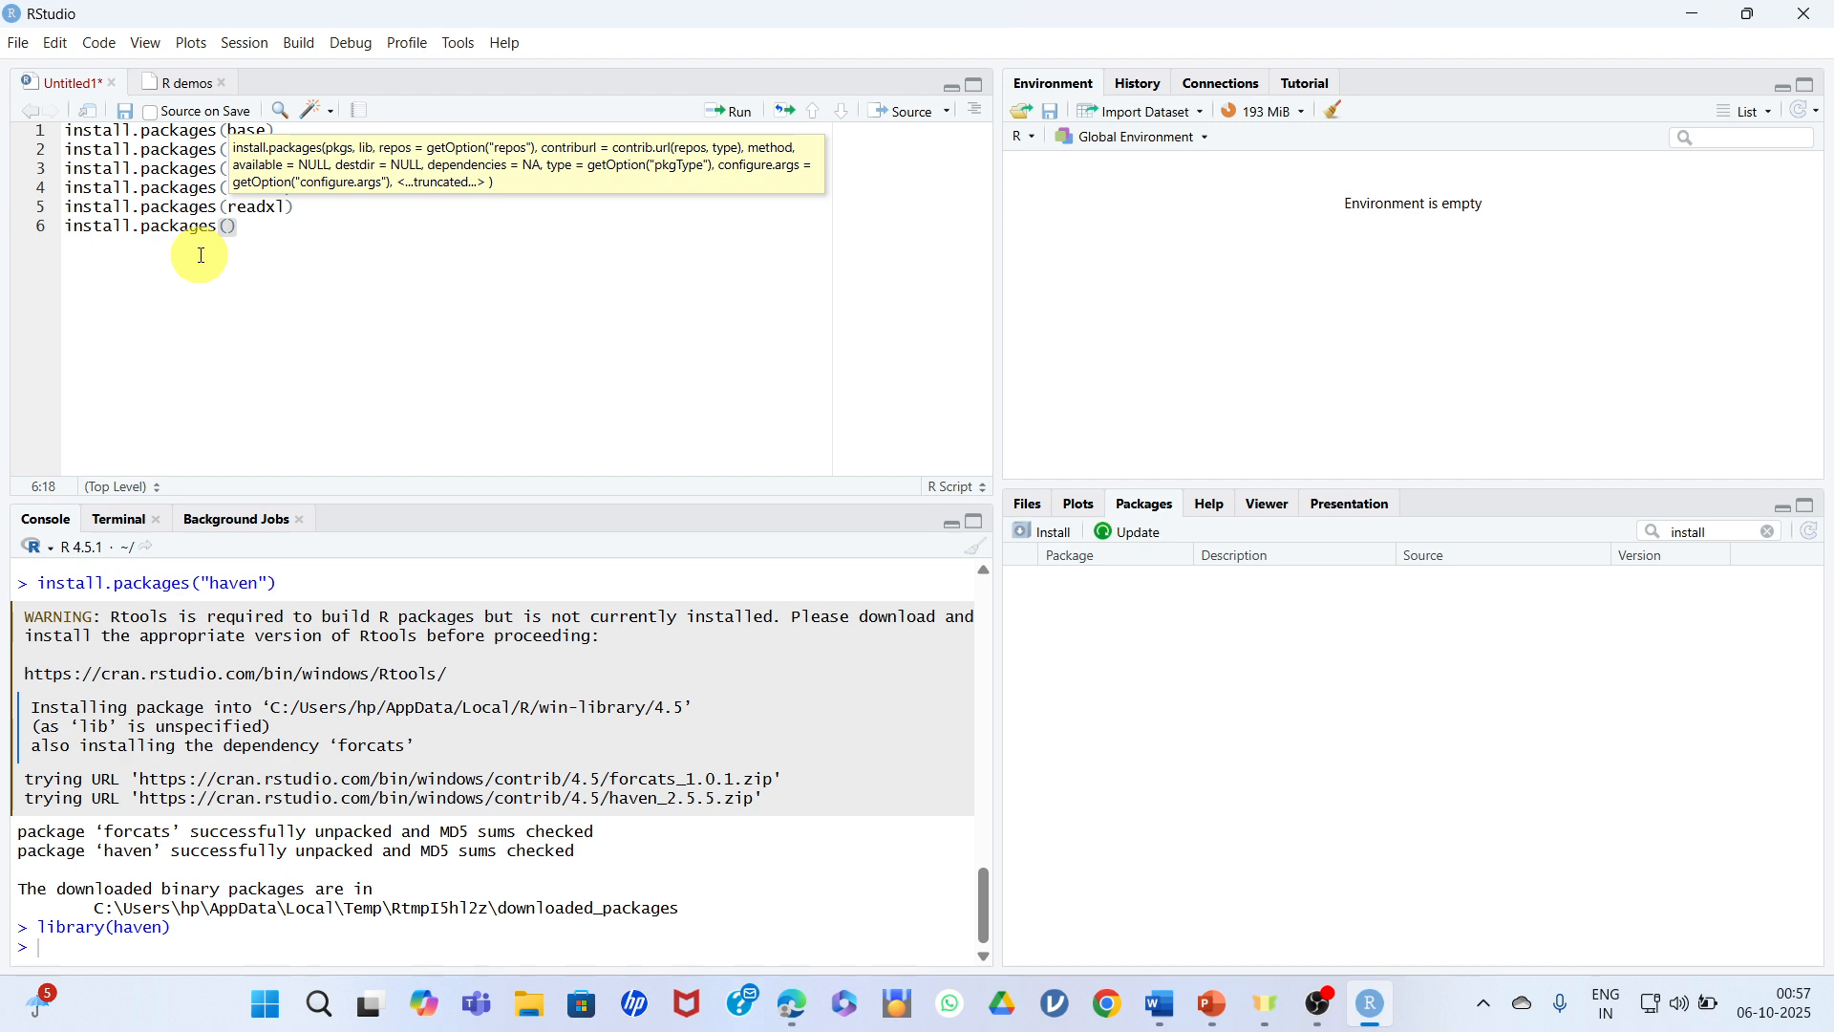
type("car)")
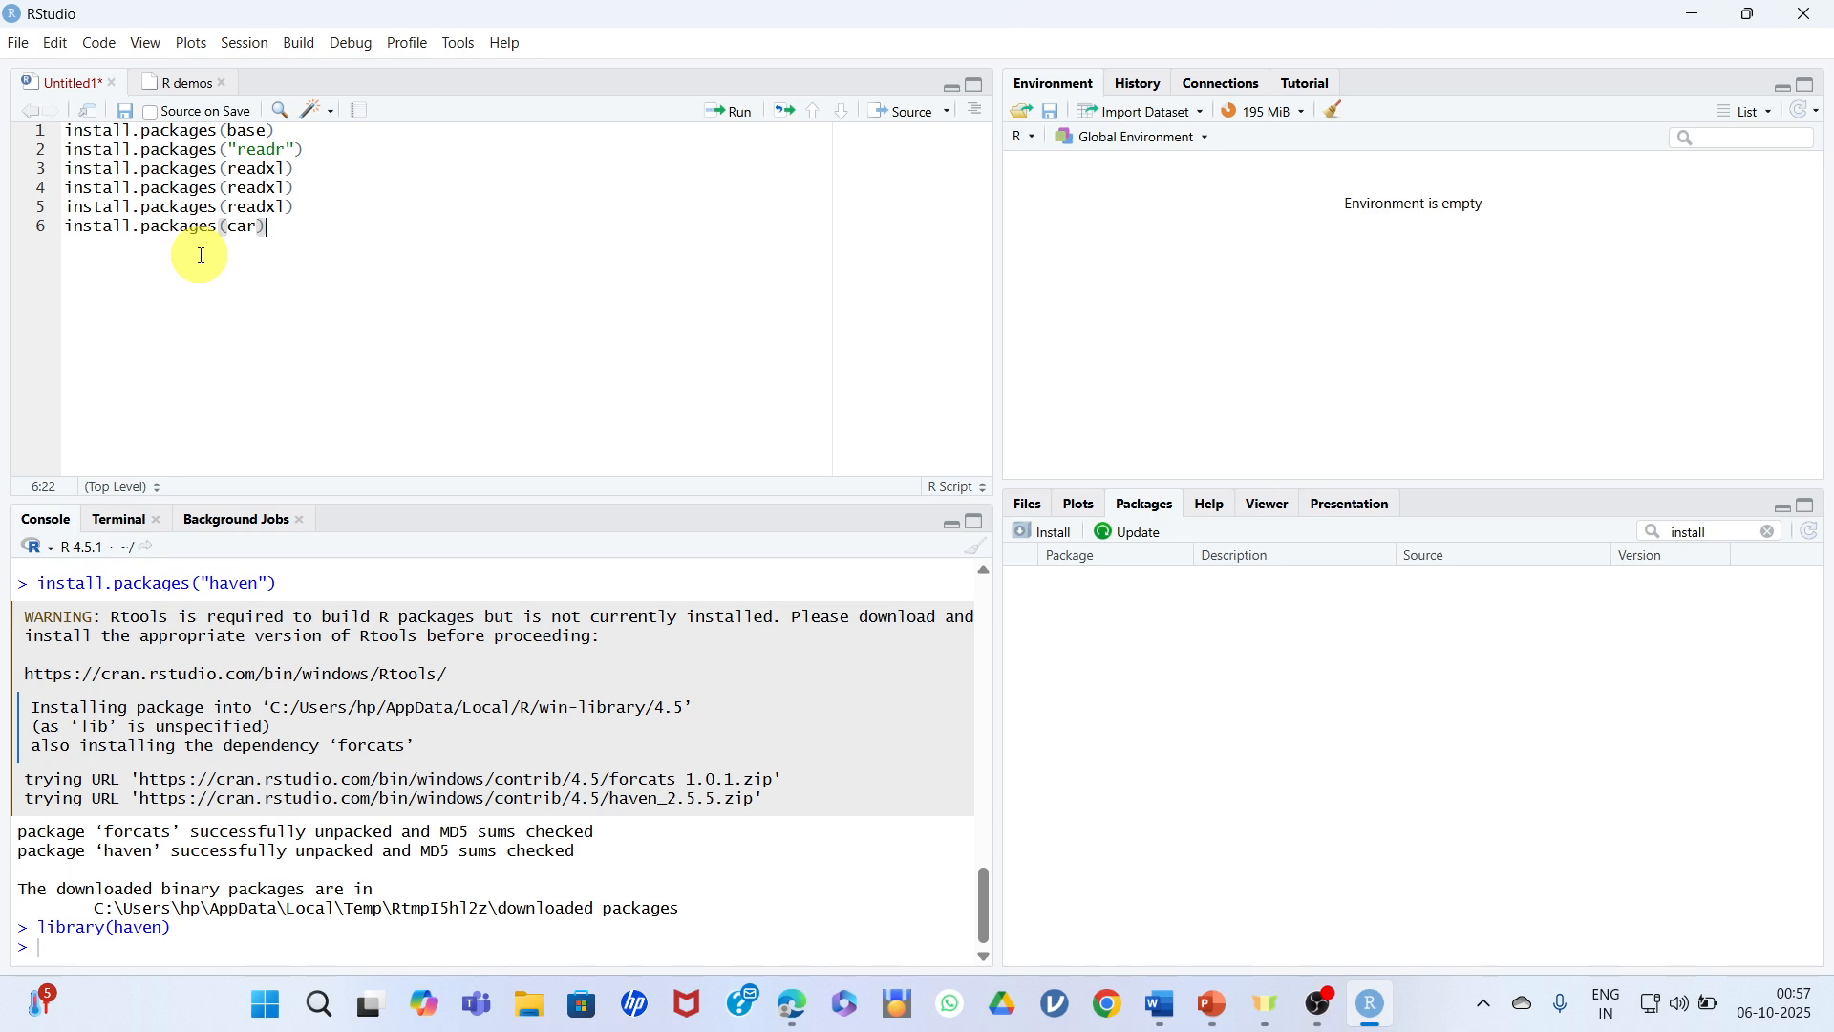
left_click(730, 113)
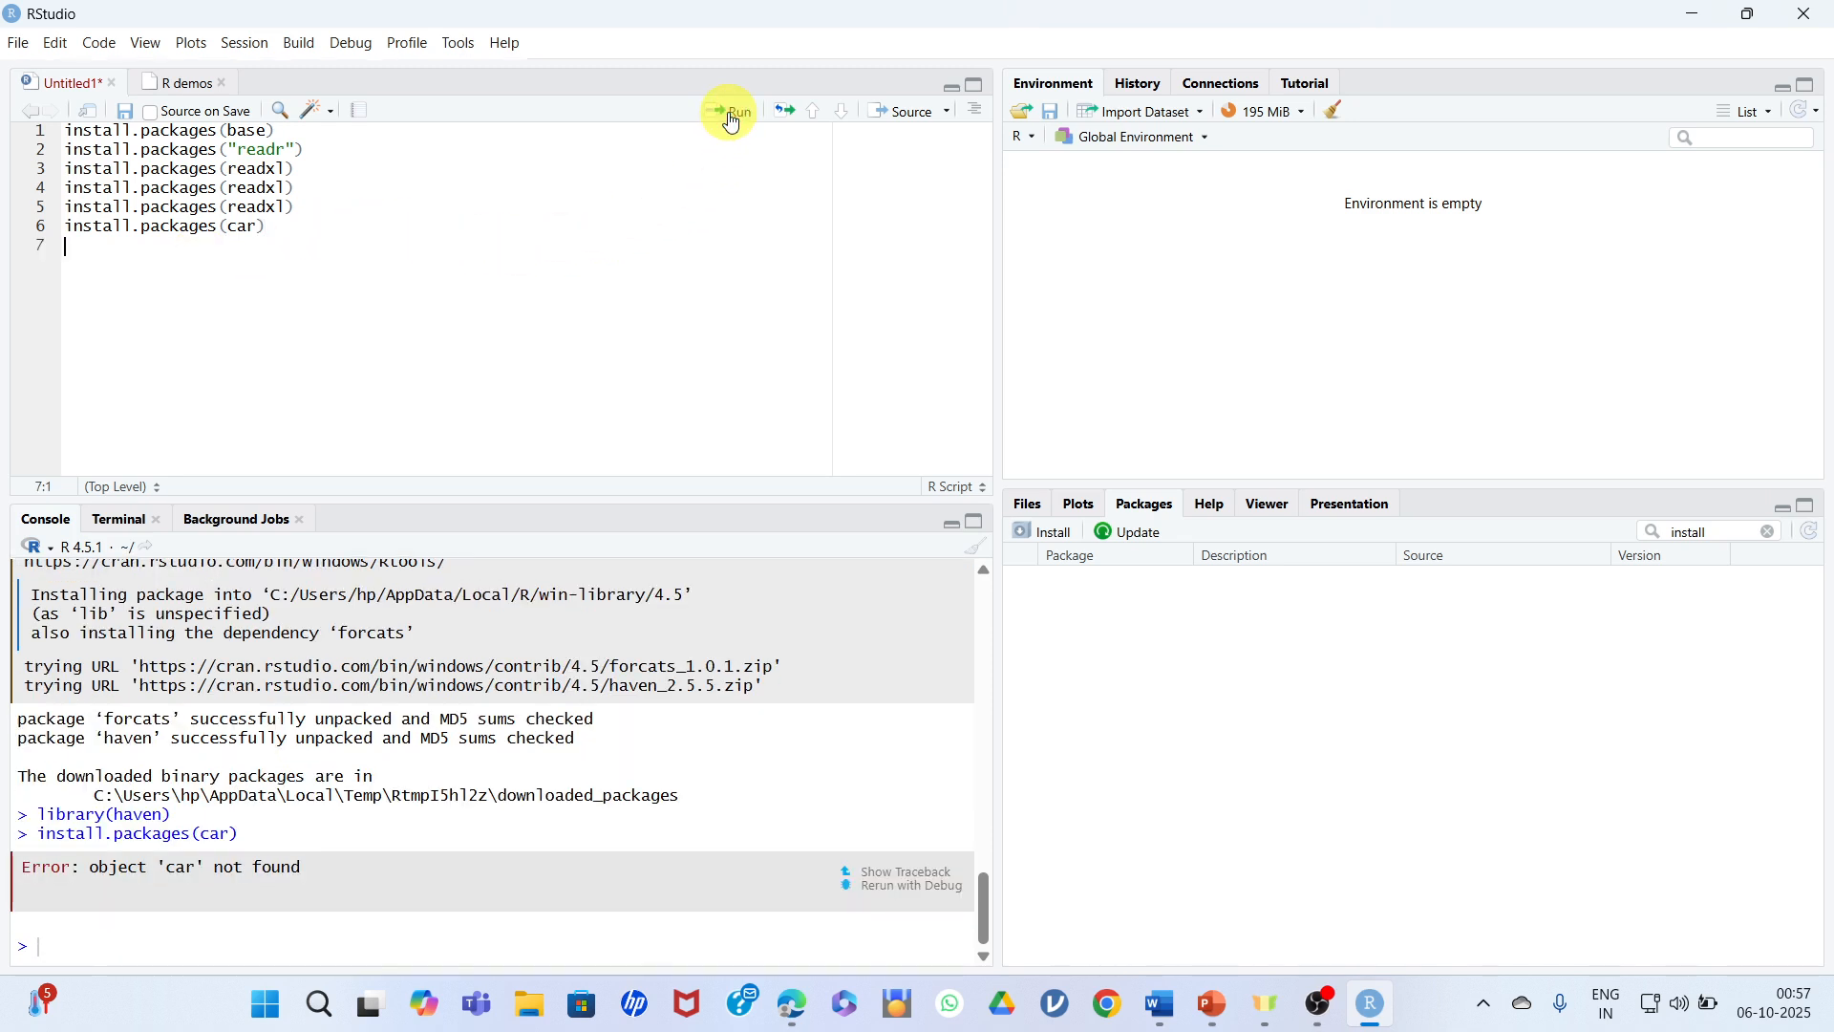
Install the car package with its dependencies from CRAN using the package installer dialog.
left_click(463, 45)
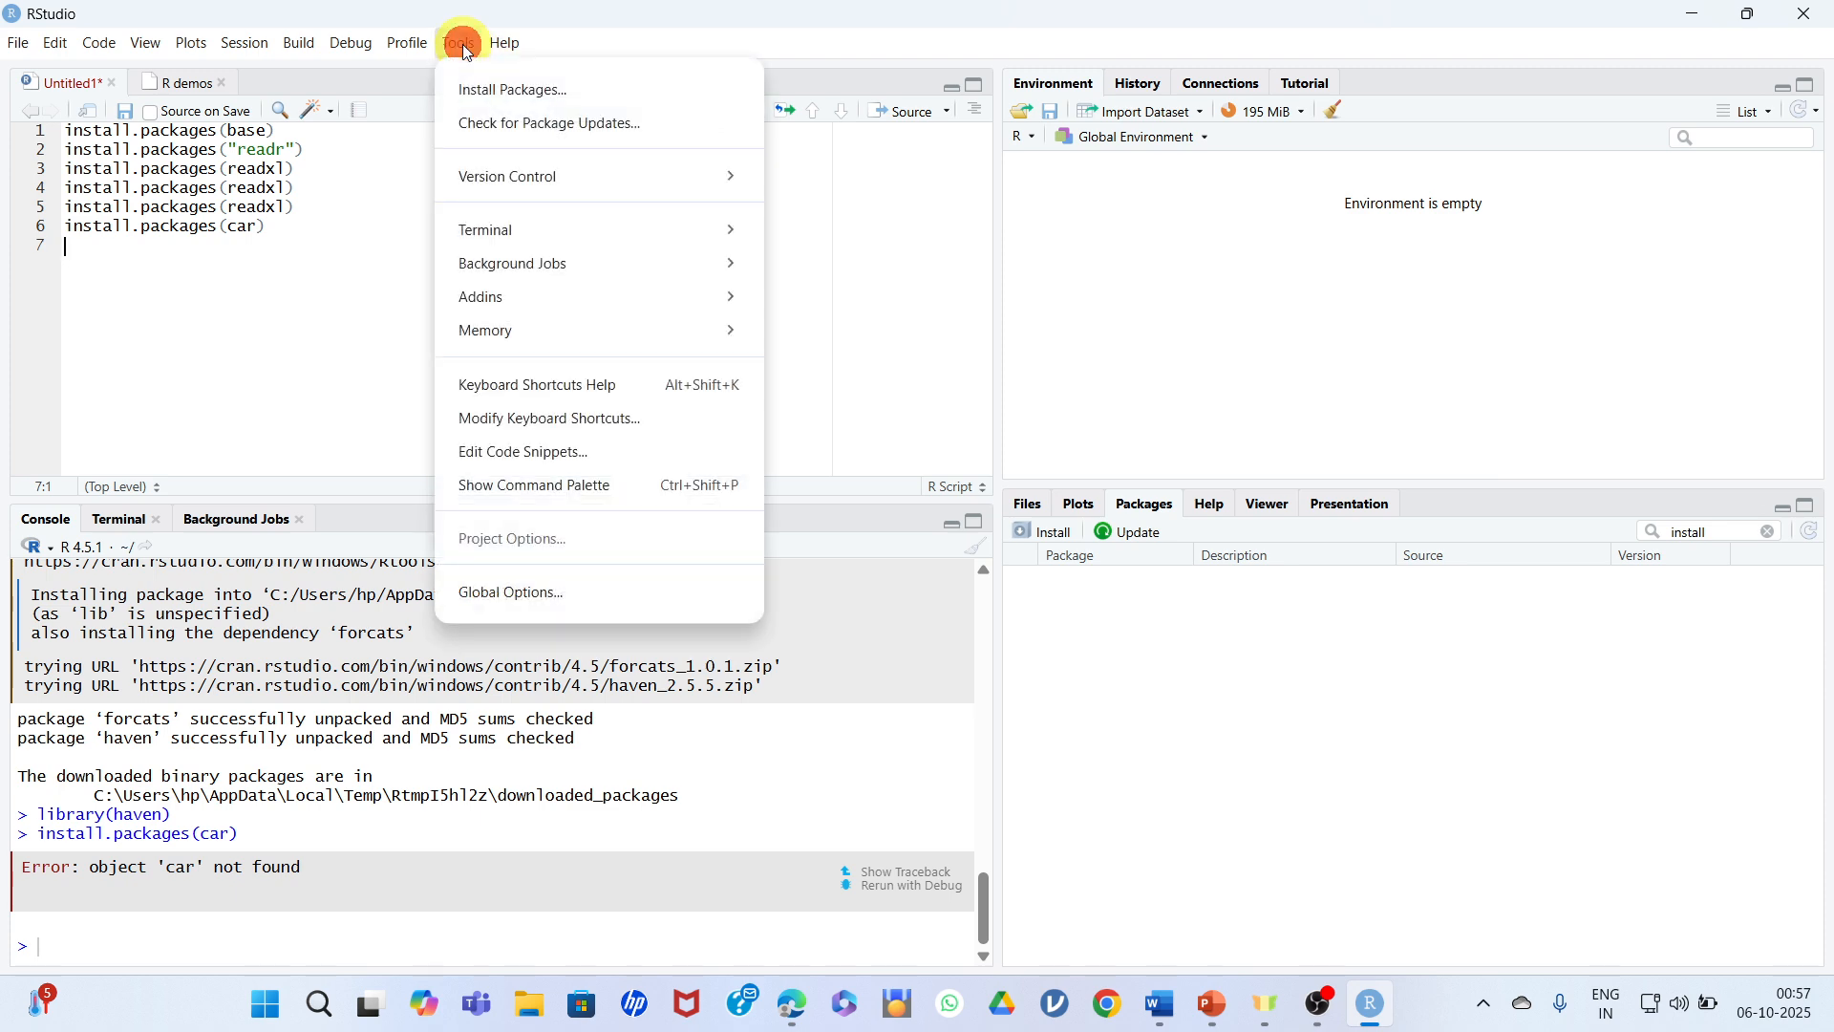
left_click(490, 93)
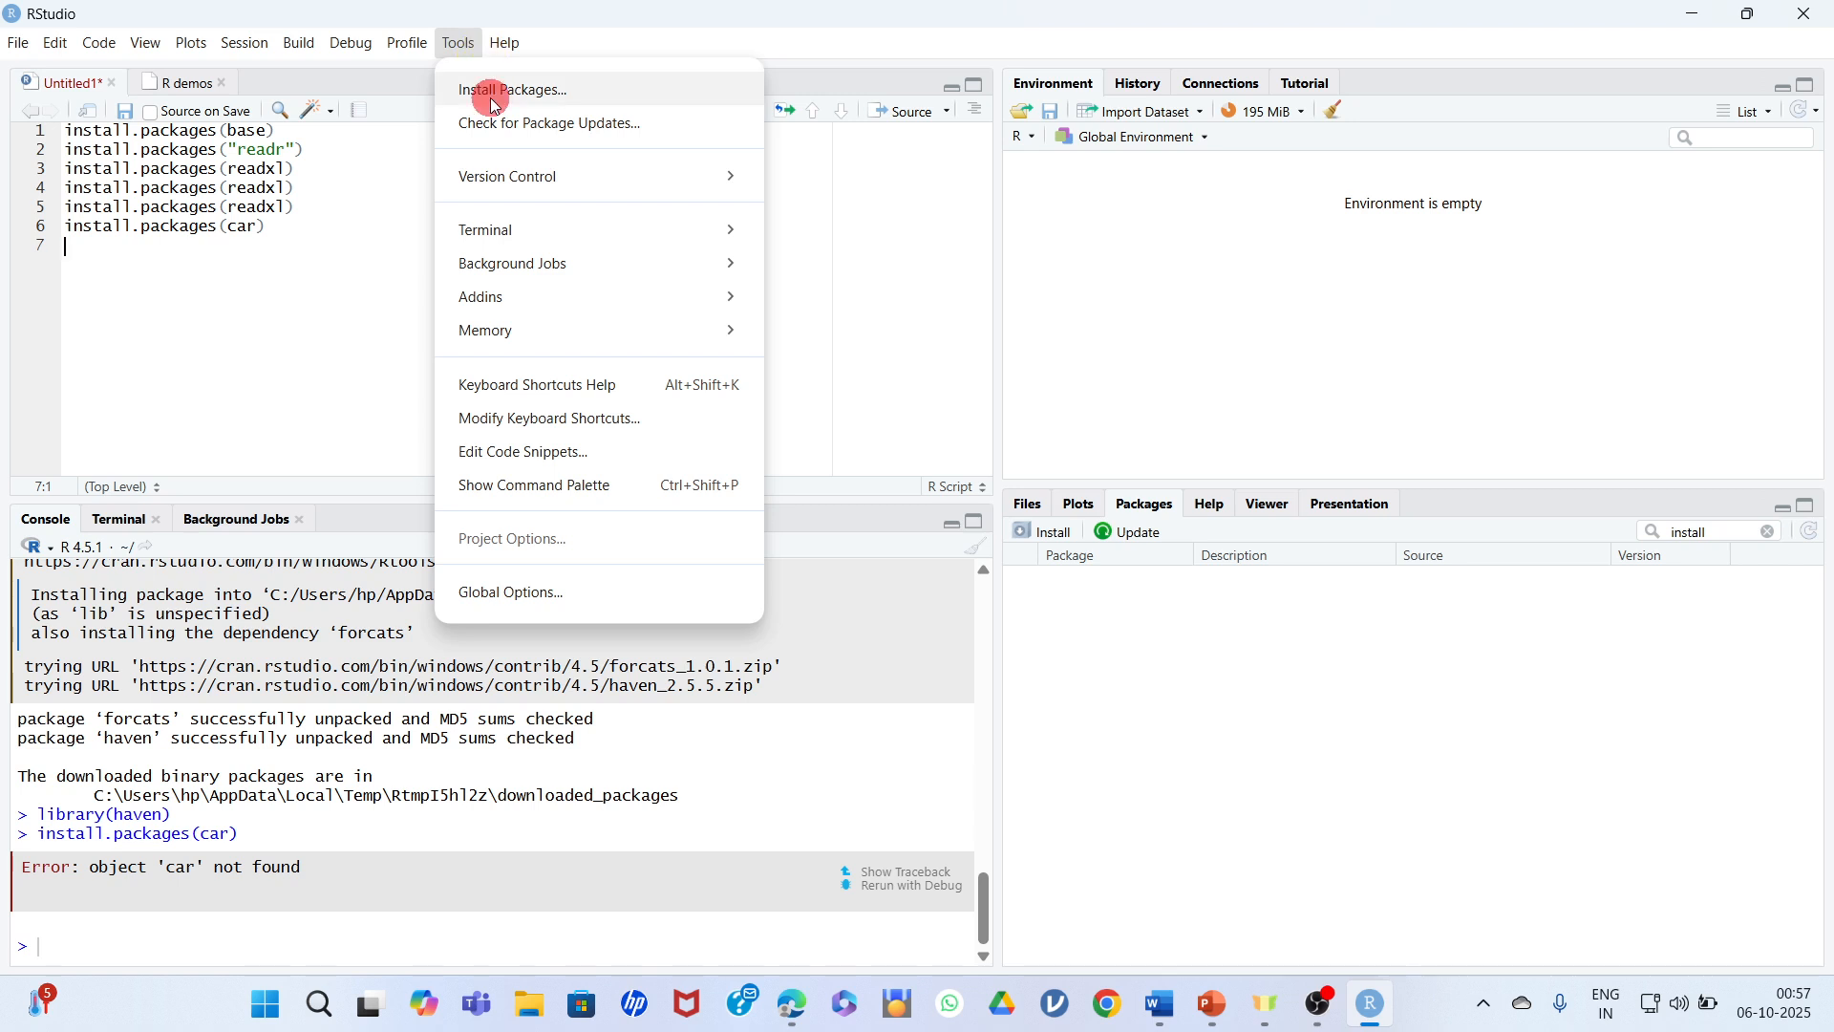
type("car")
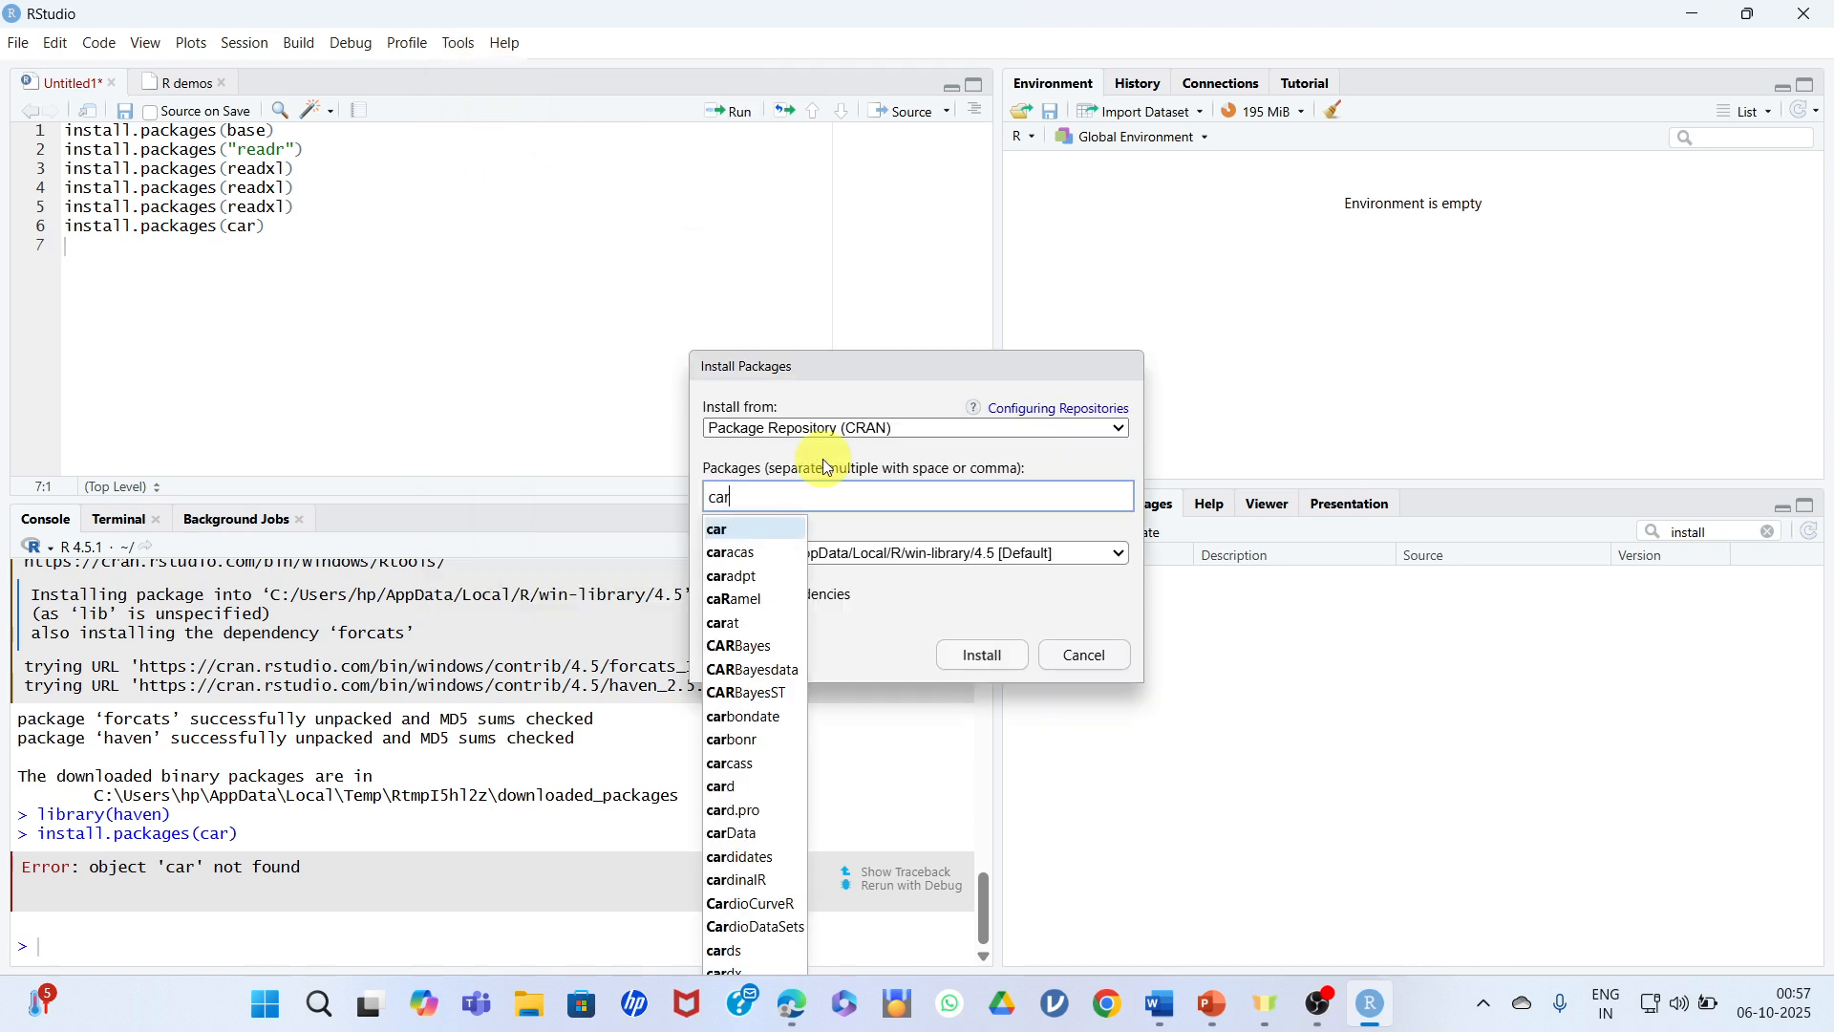
left_click(754, 528)
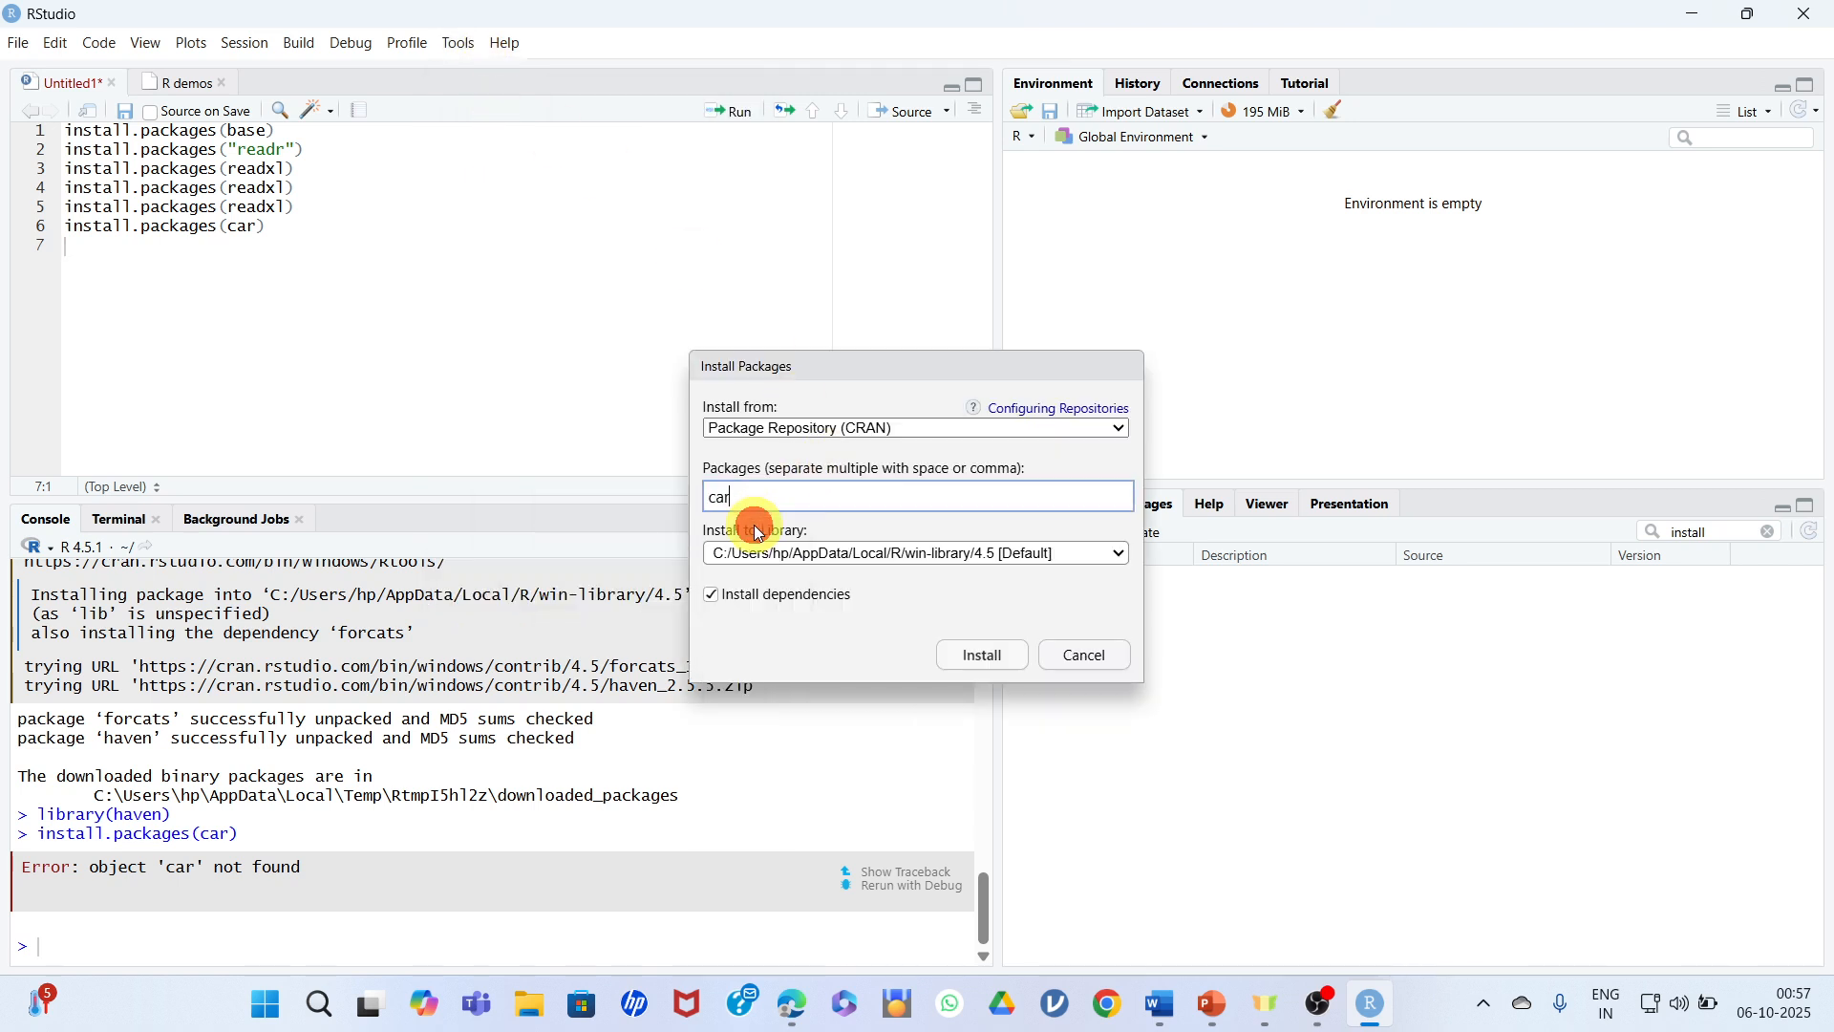
left_click(984, 656)
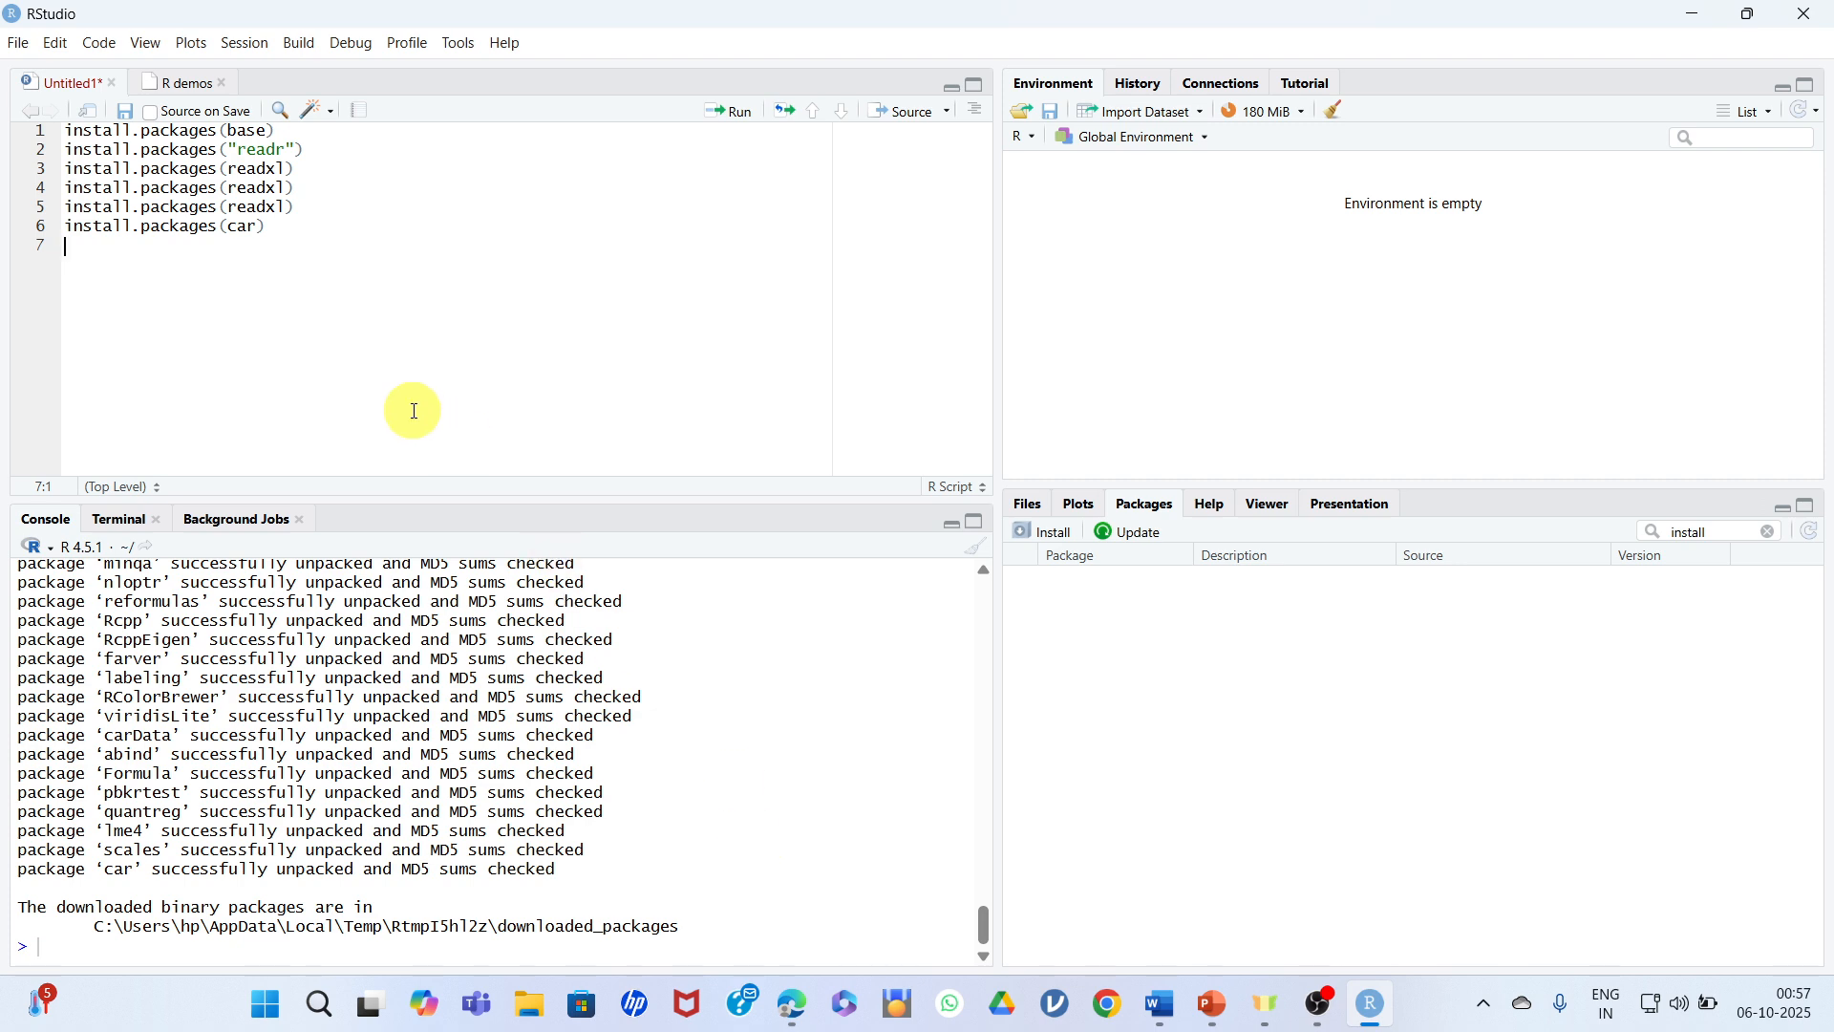
Install the moments package with its dependencies from CRAN using the package installer dialog.
left_click(454, 50)
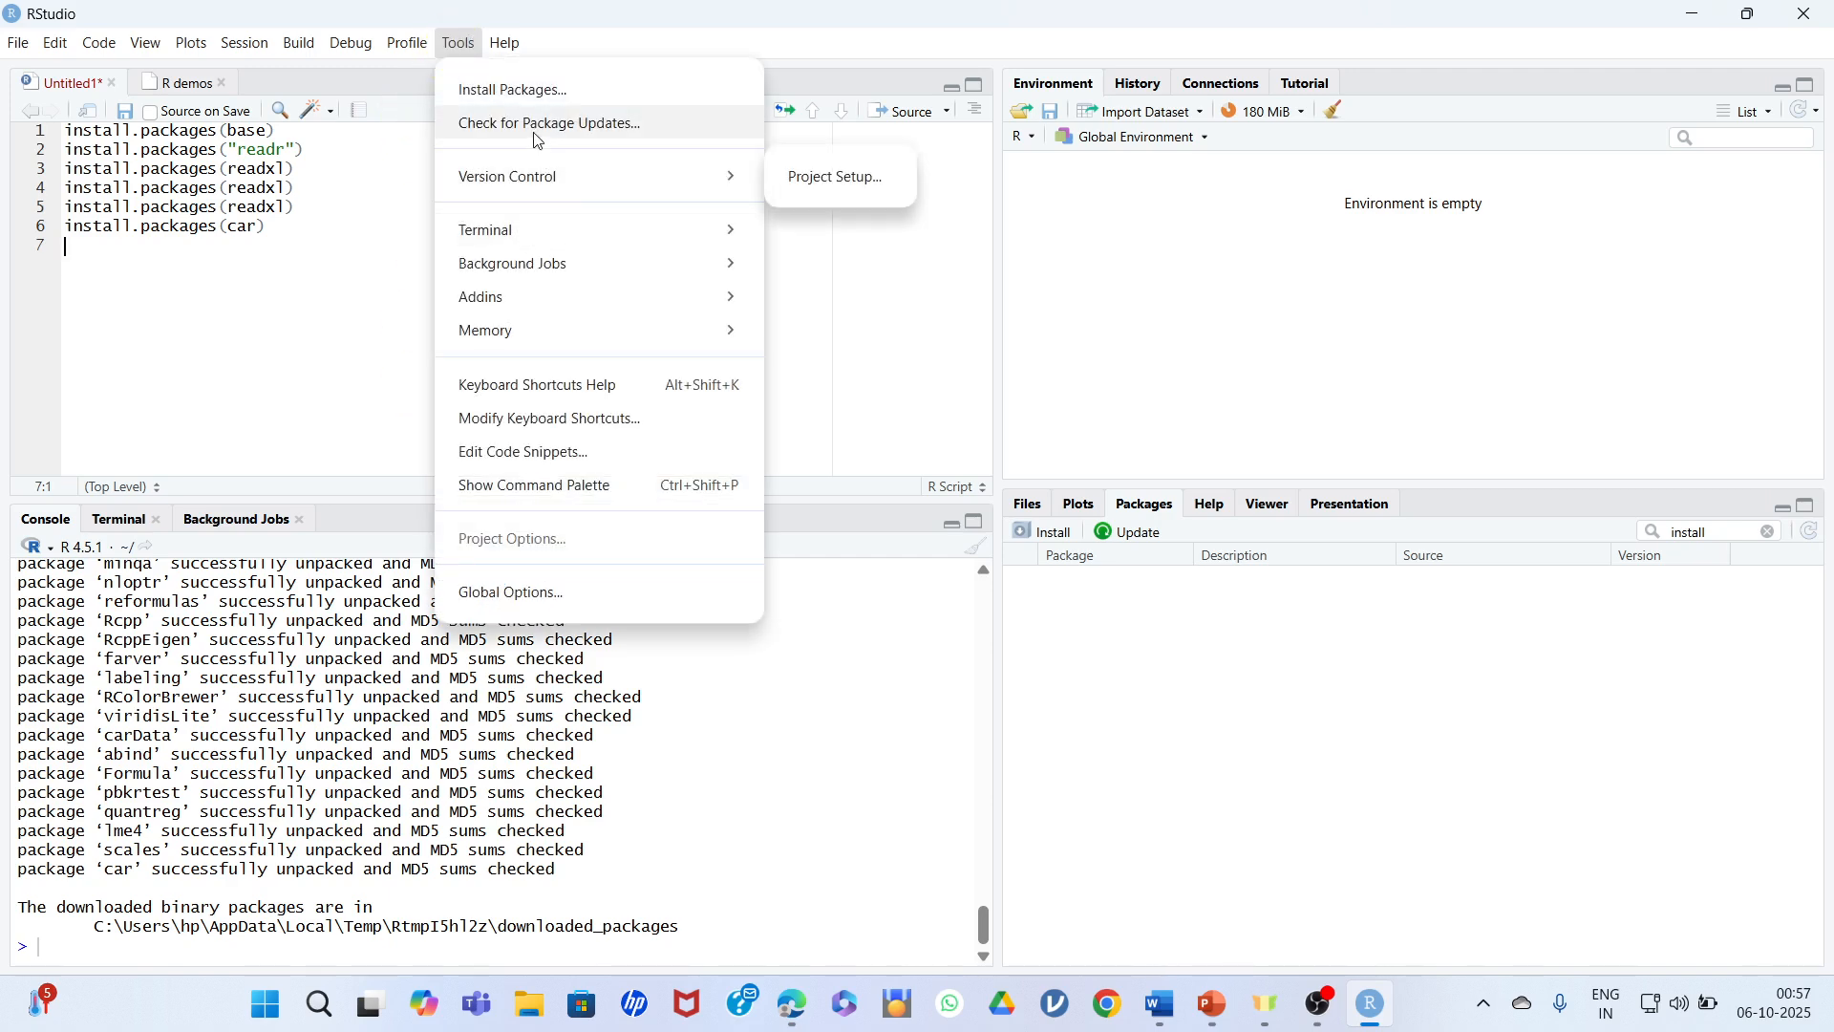
left_click(518, 90)
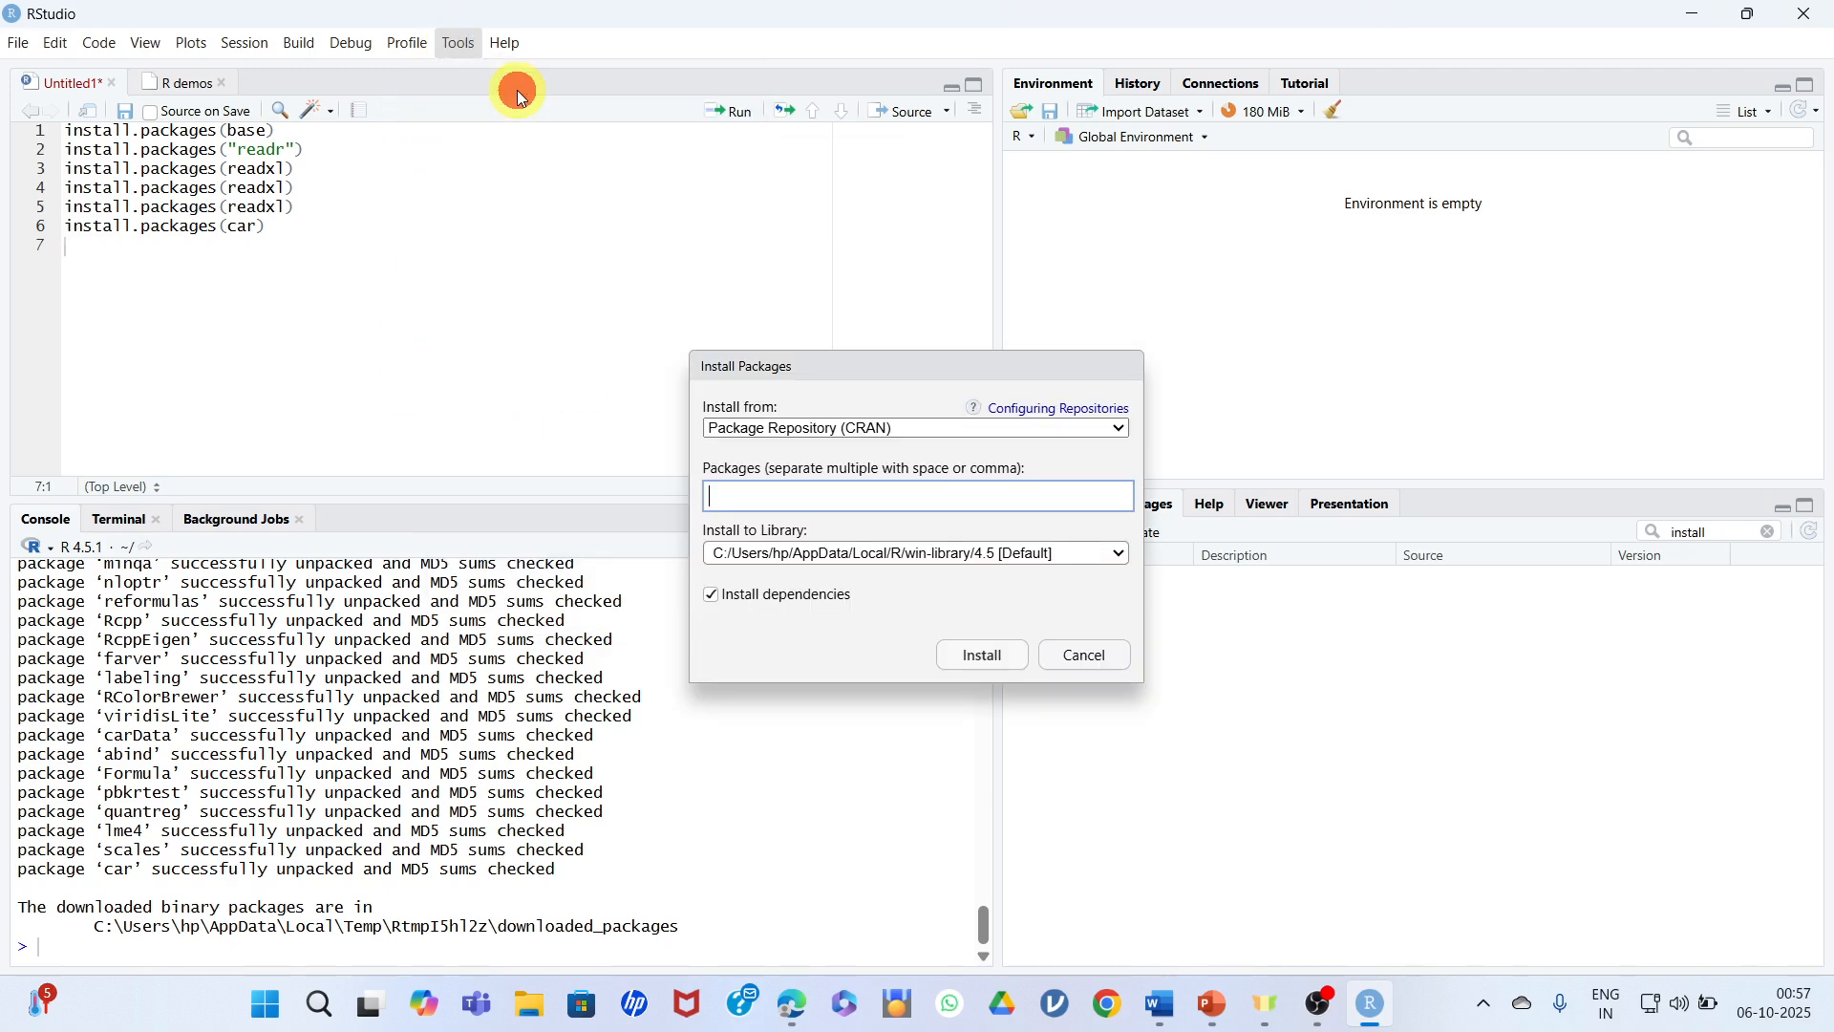
left_click(824, 498)
type("mo")
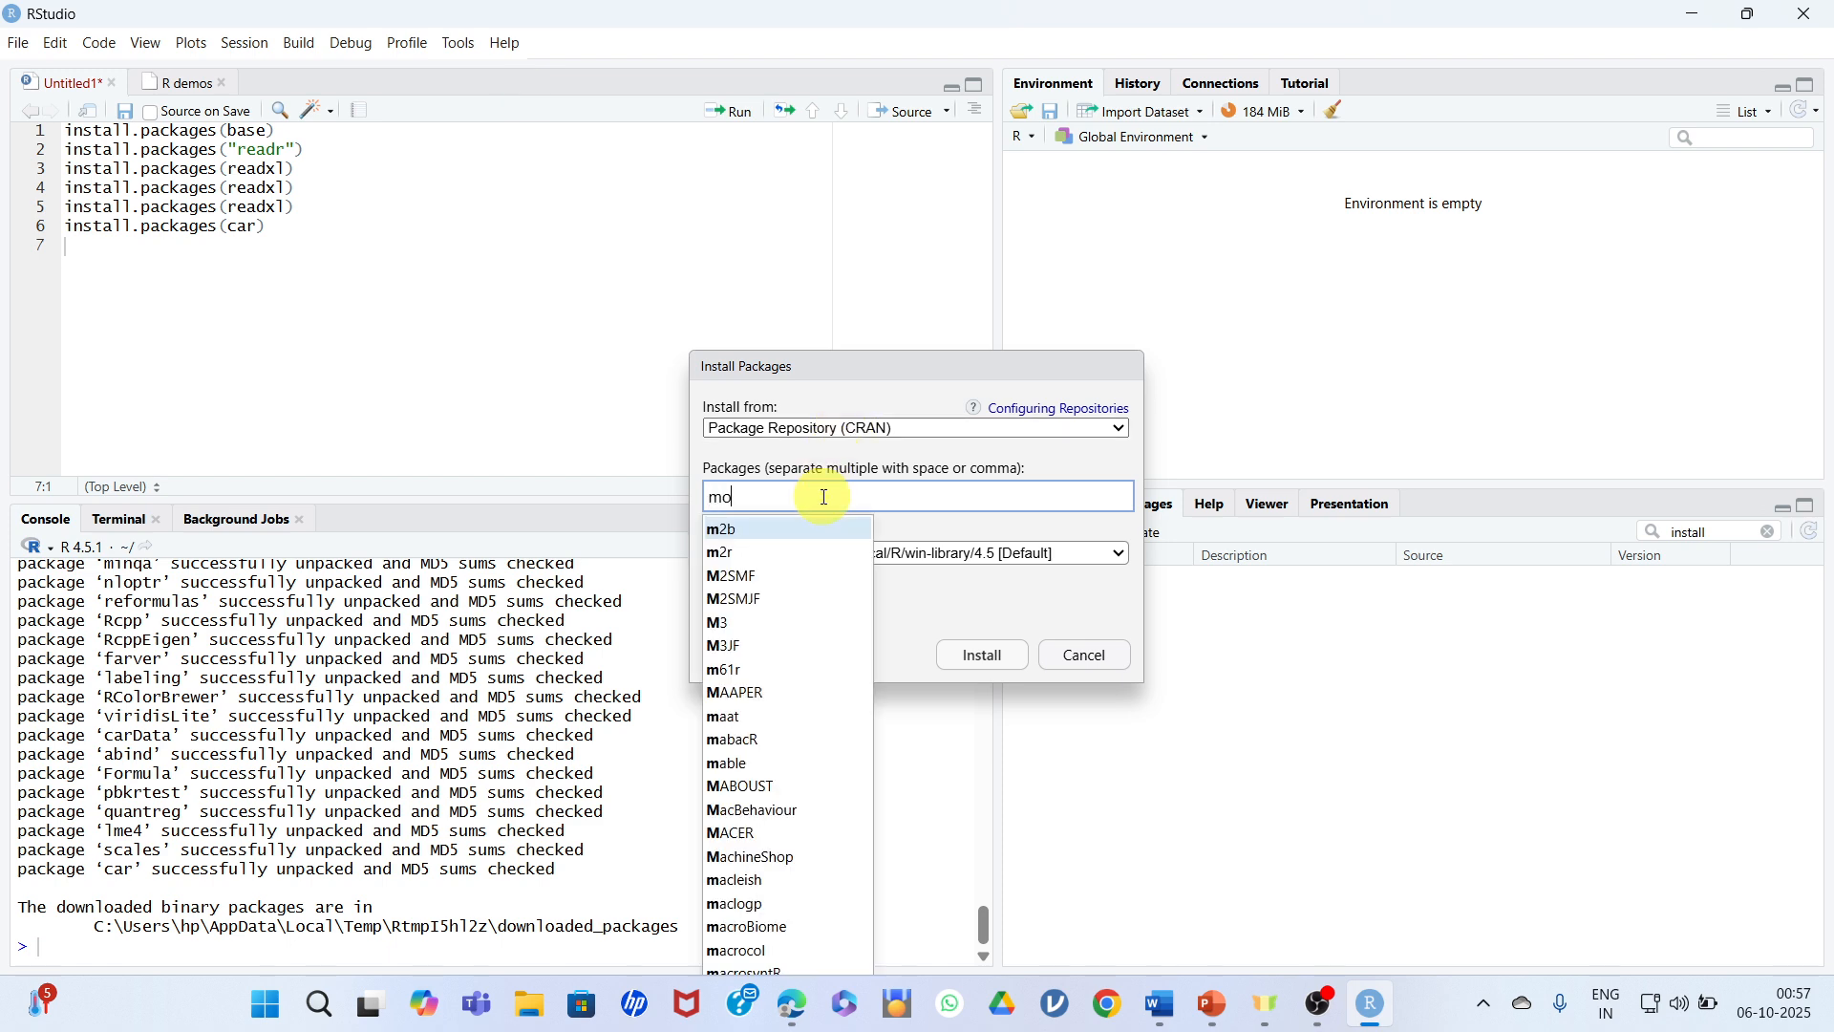
type("ments")
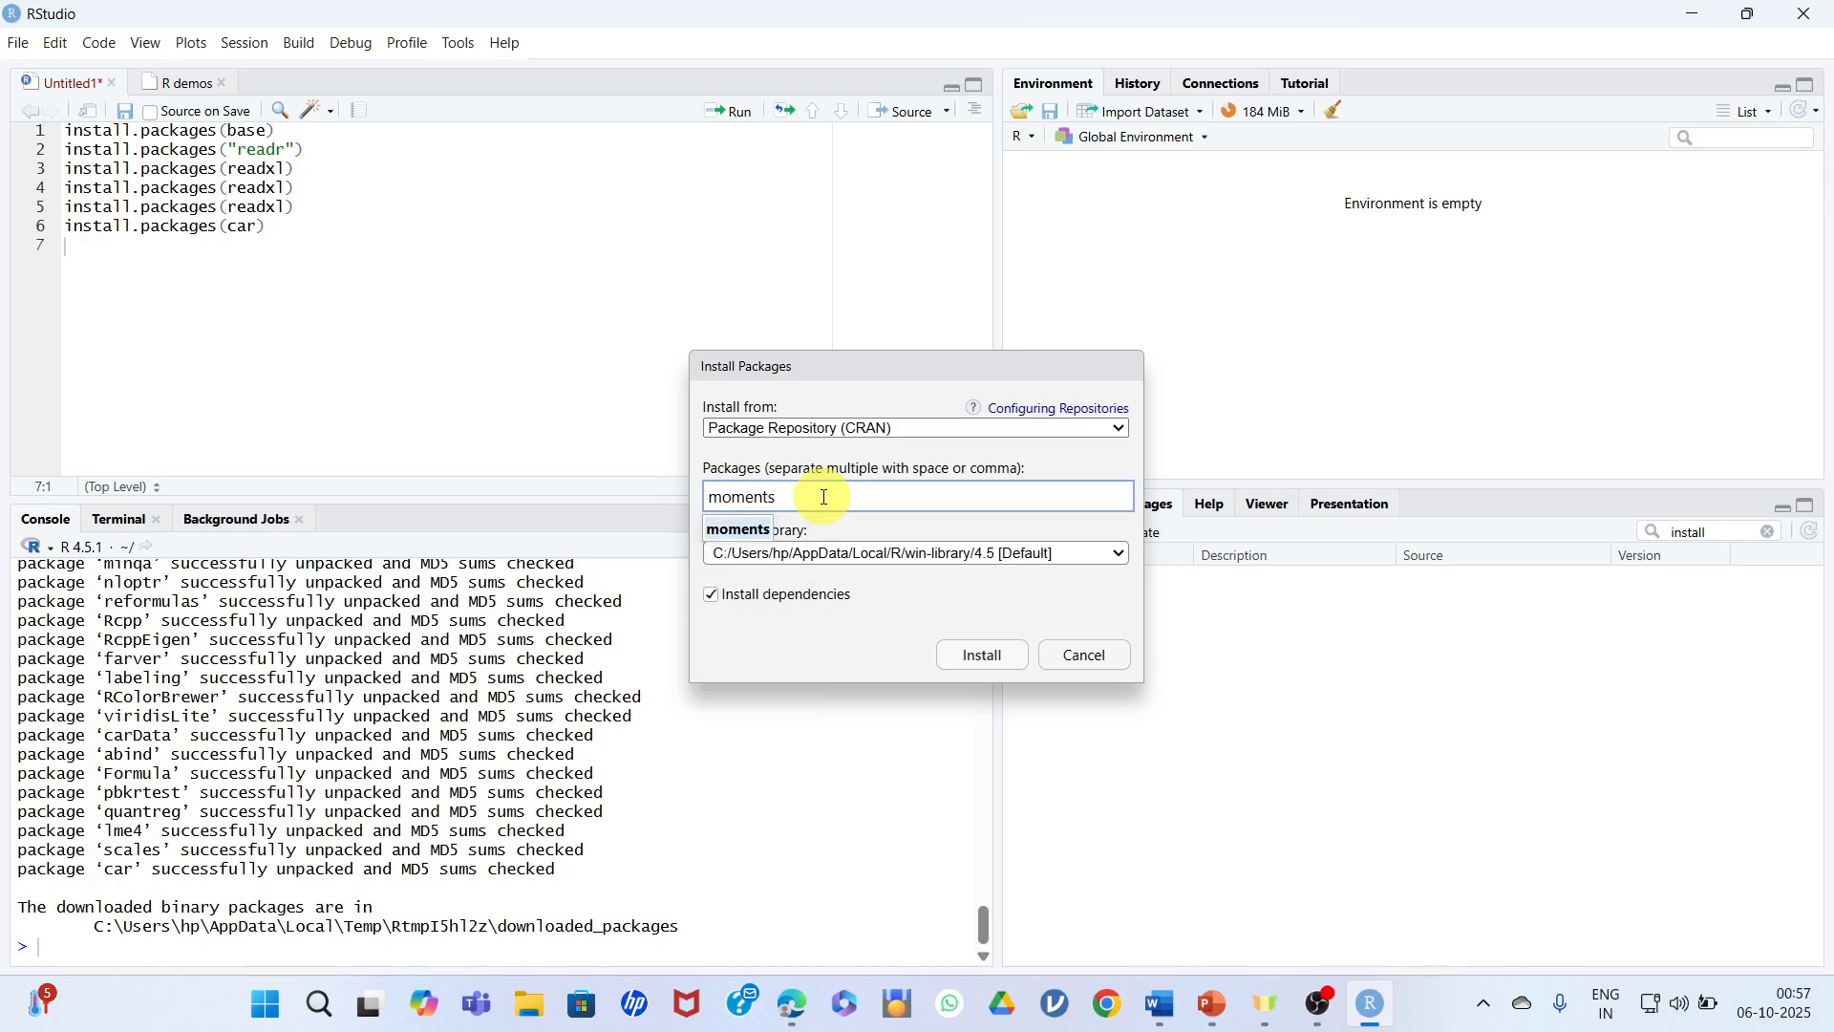
left_click(755, 528)
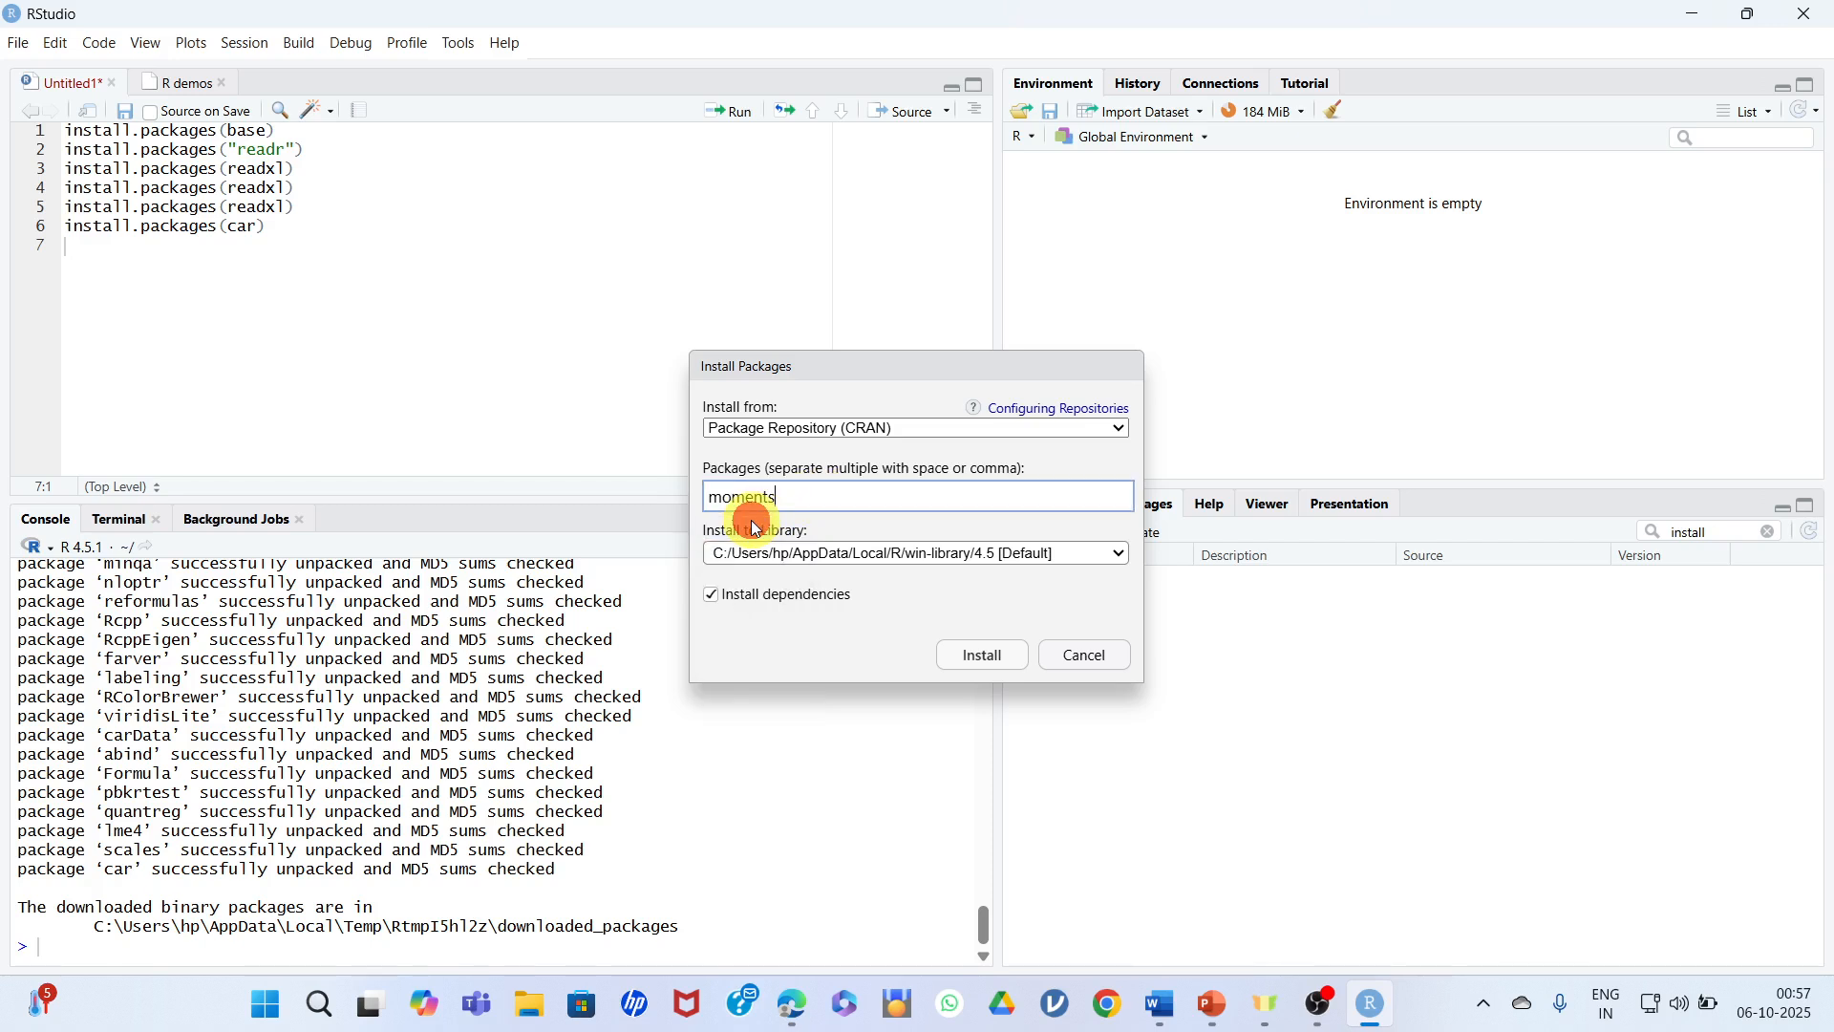
left_click(989, 655)
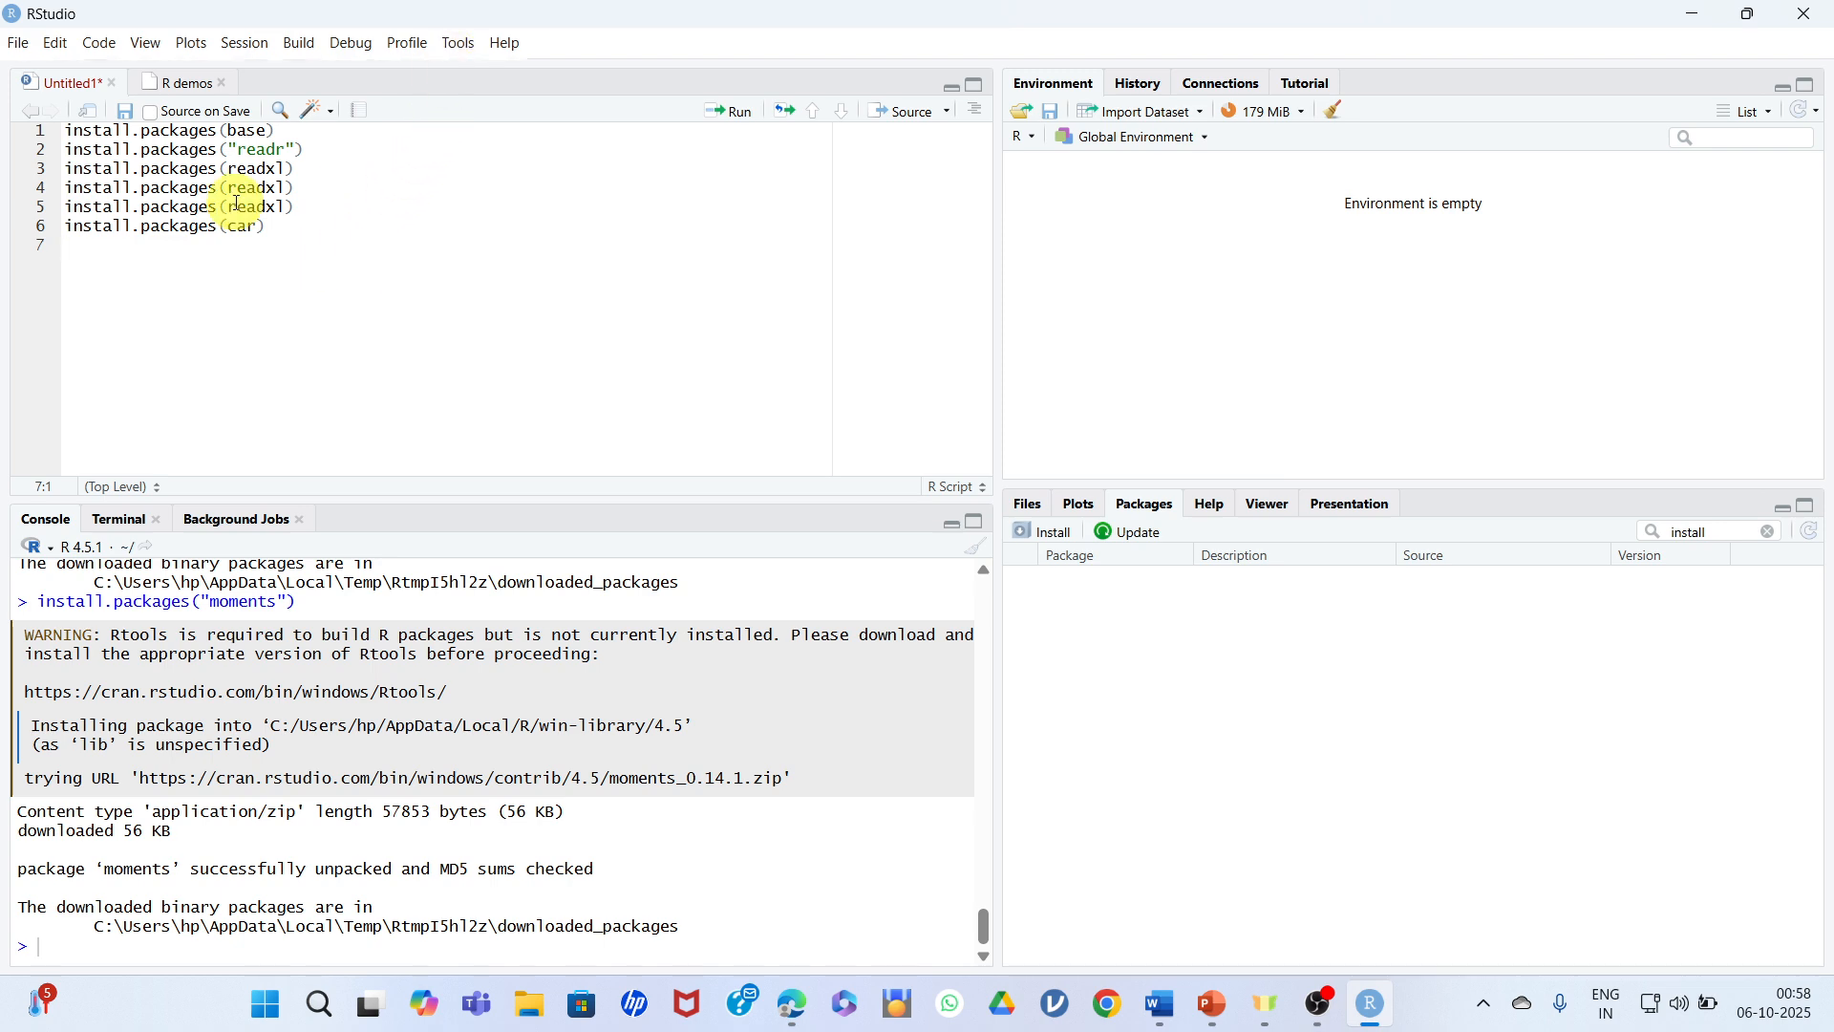
Add install.packages("epiR") on line 7 of the script, using the suggested package name, and run it.
left_click(138, 251)
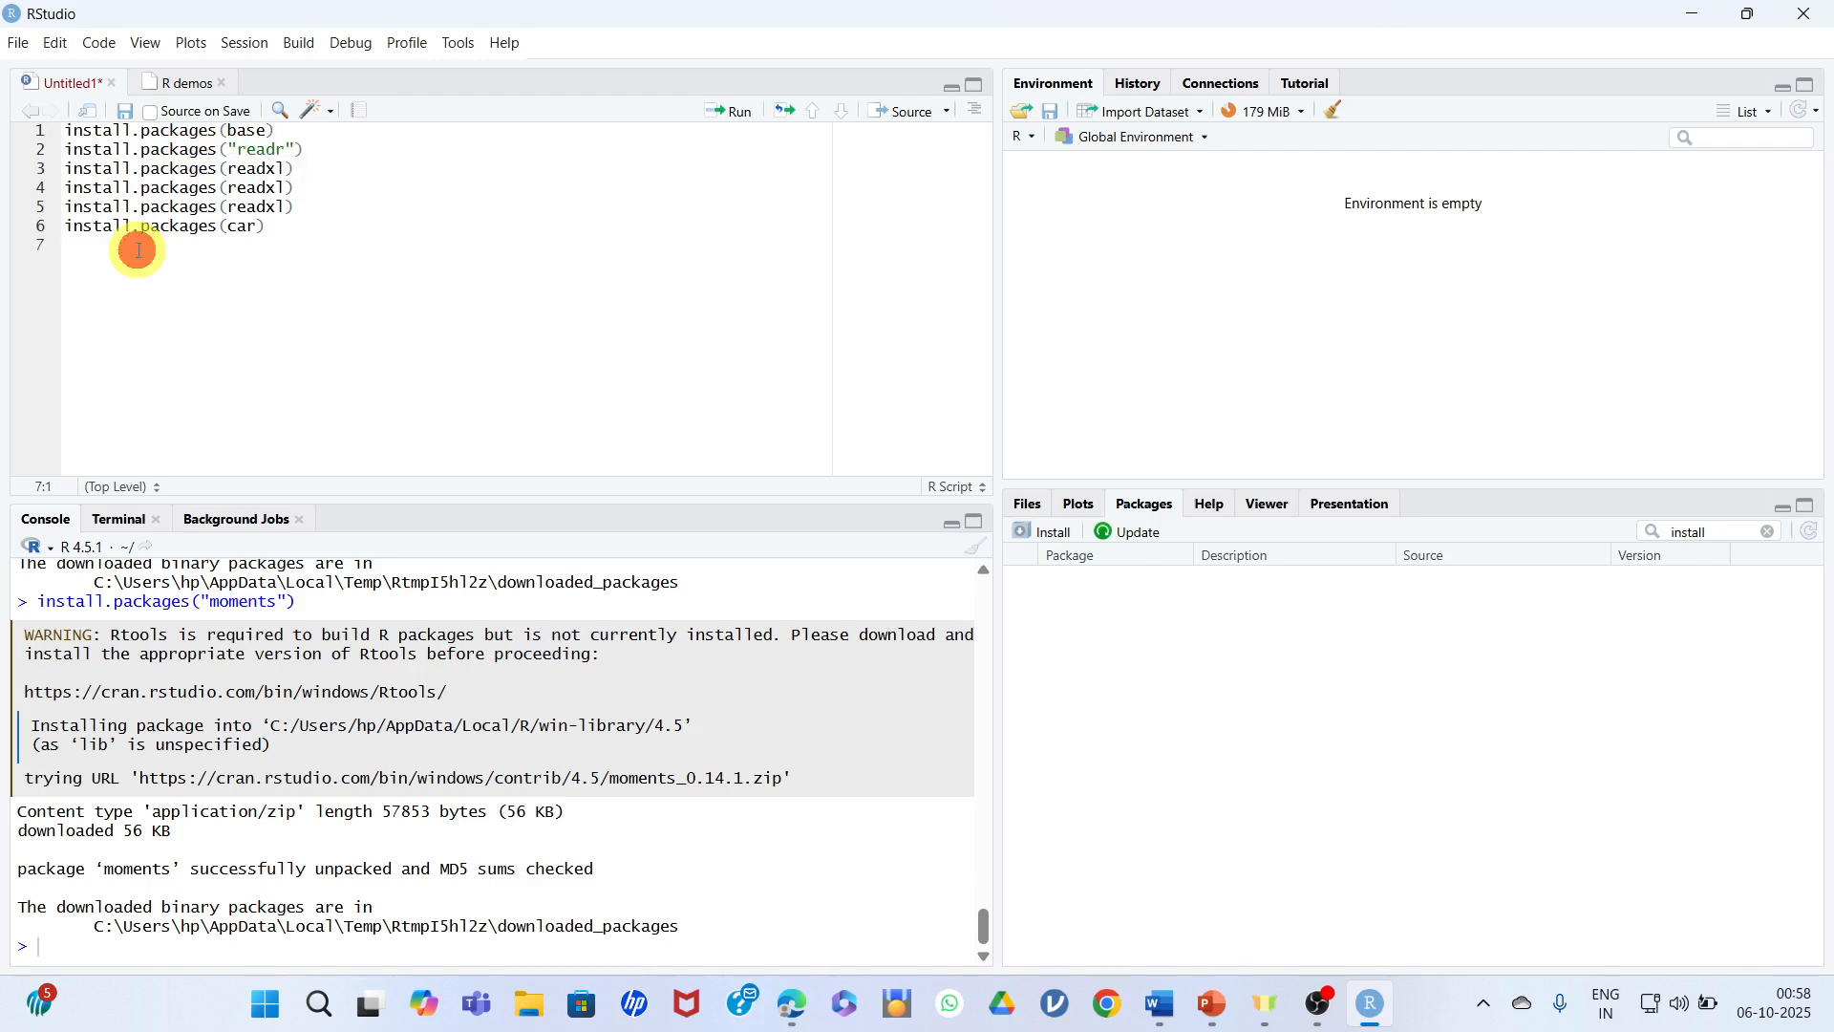
type("install")
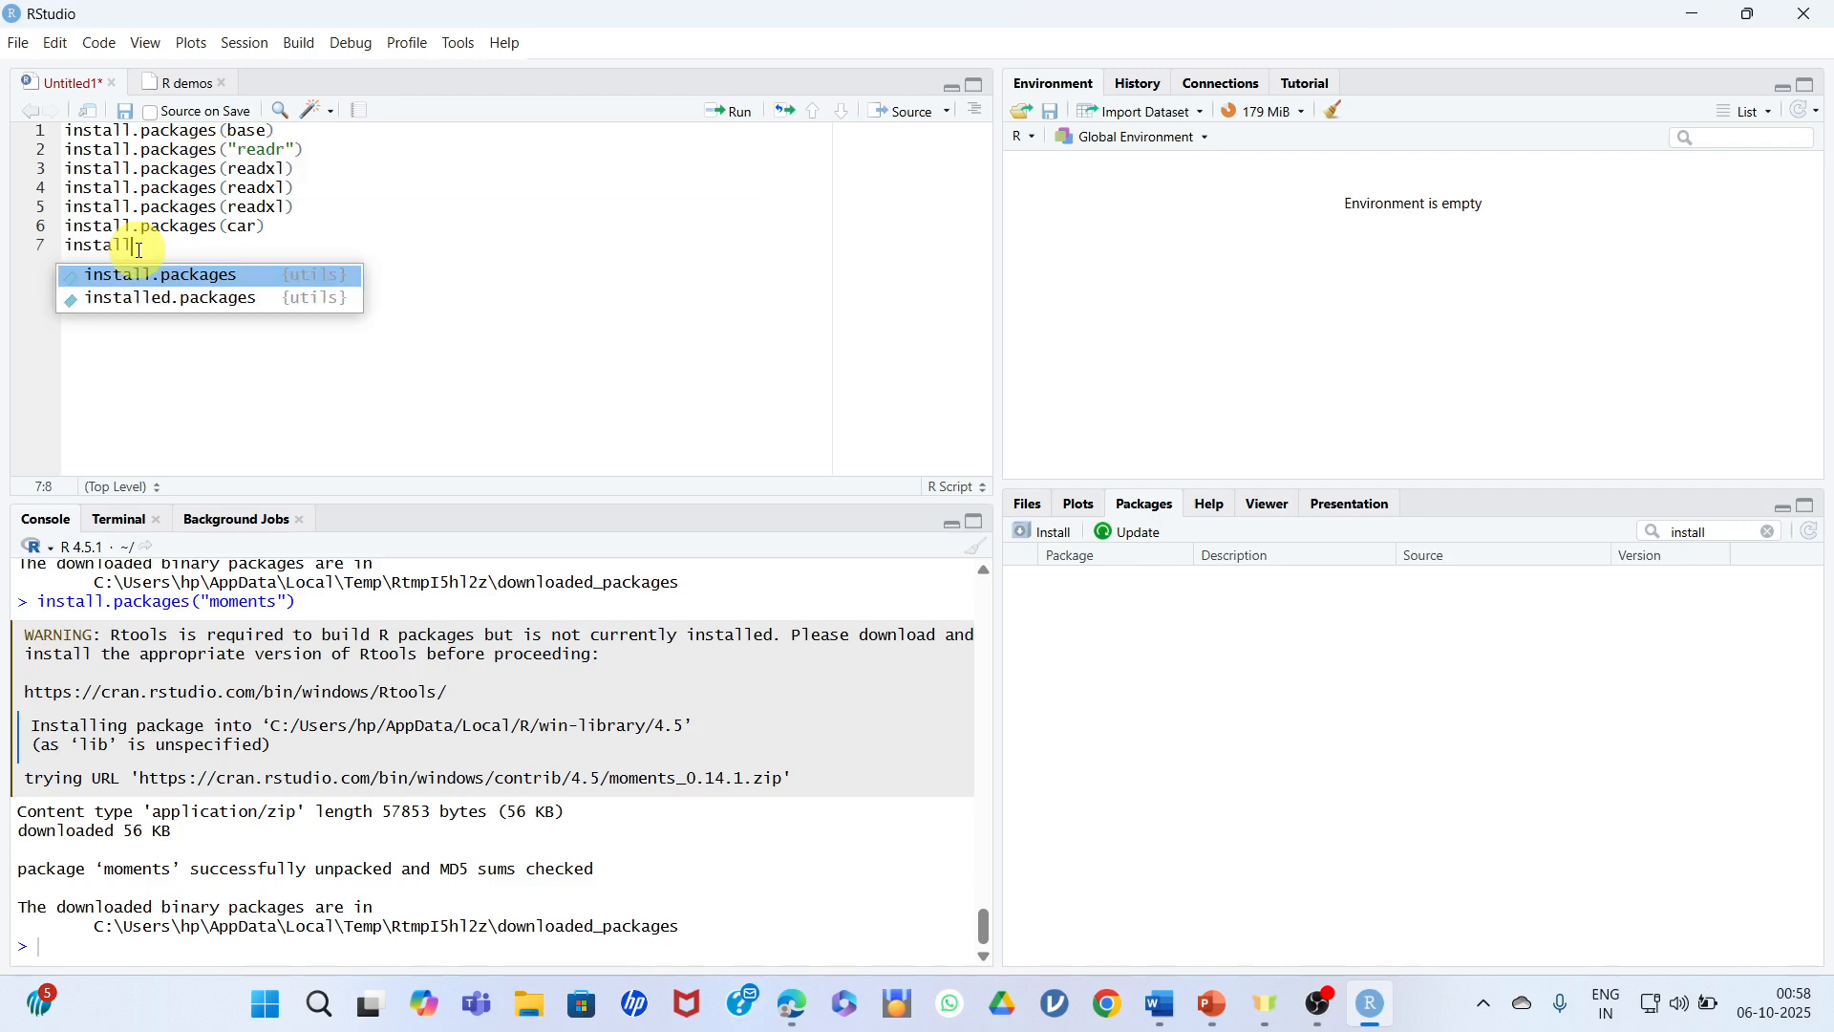
left_click(173, 277)
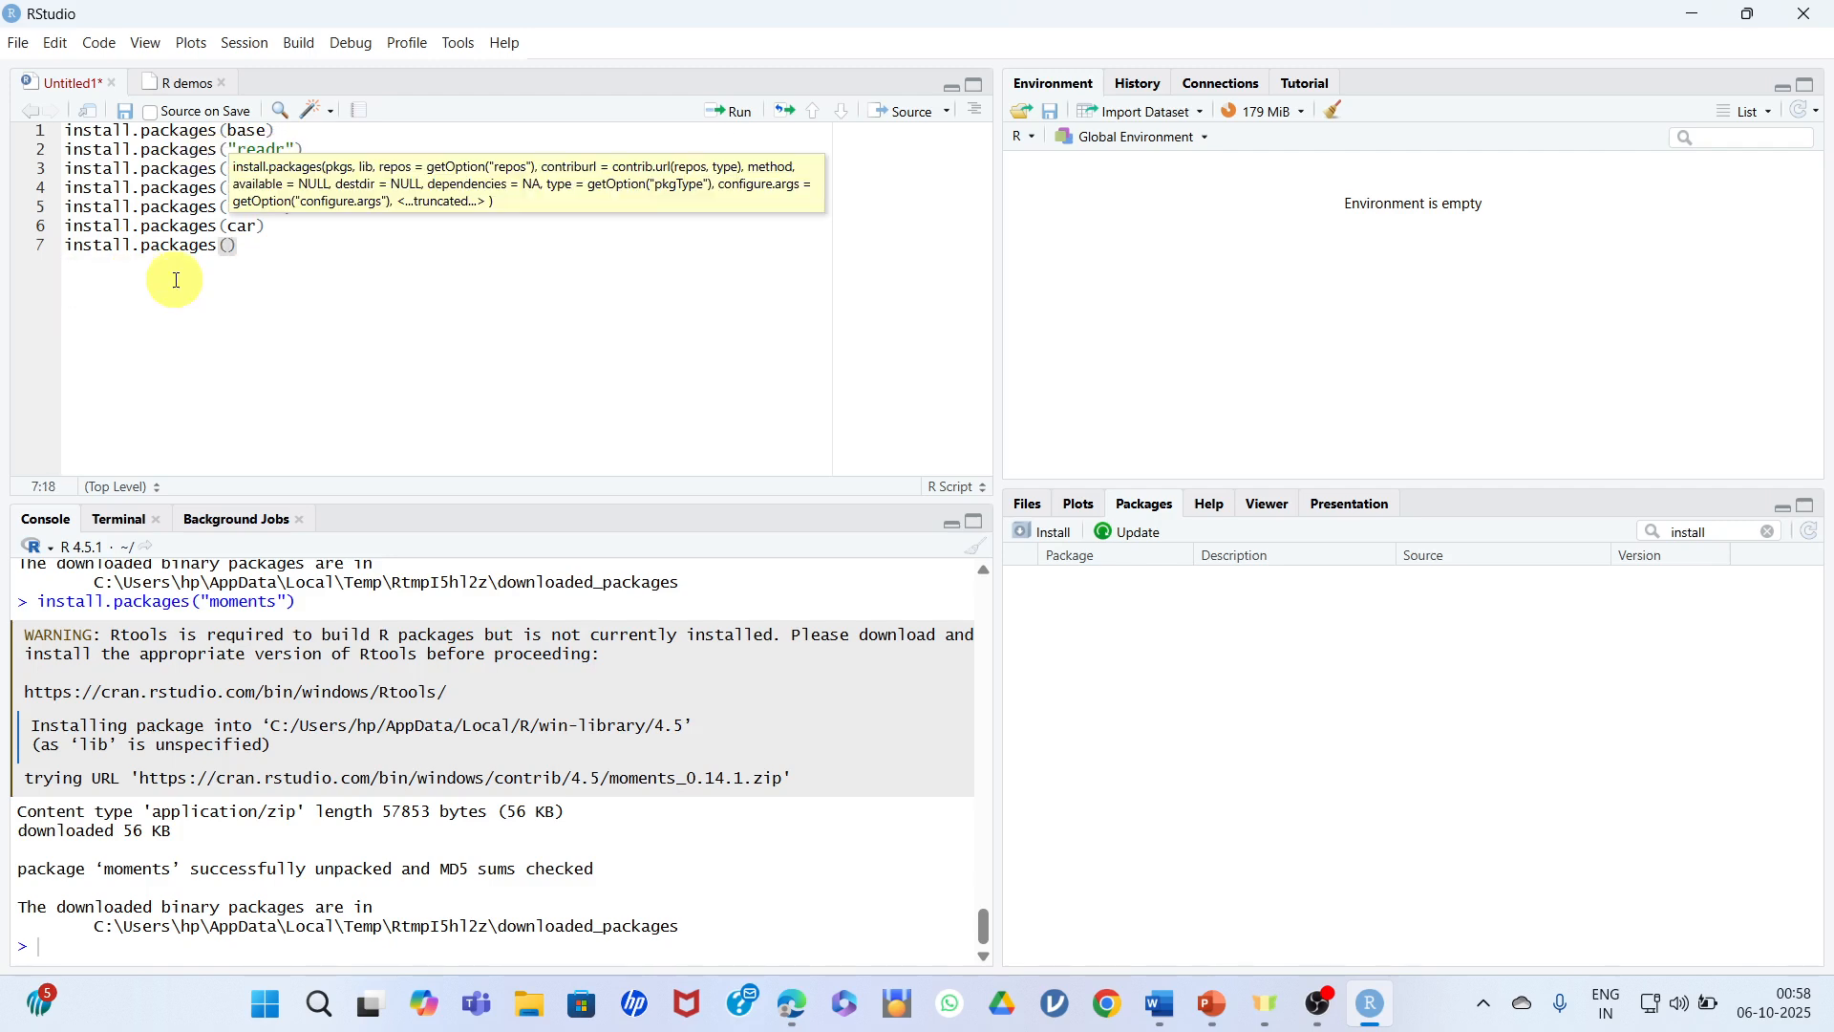
type("epiR")
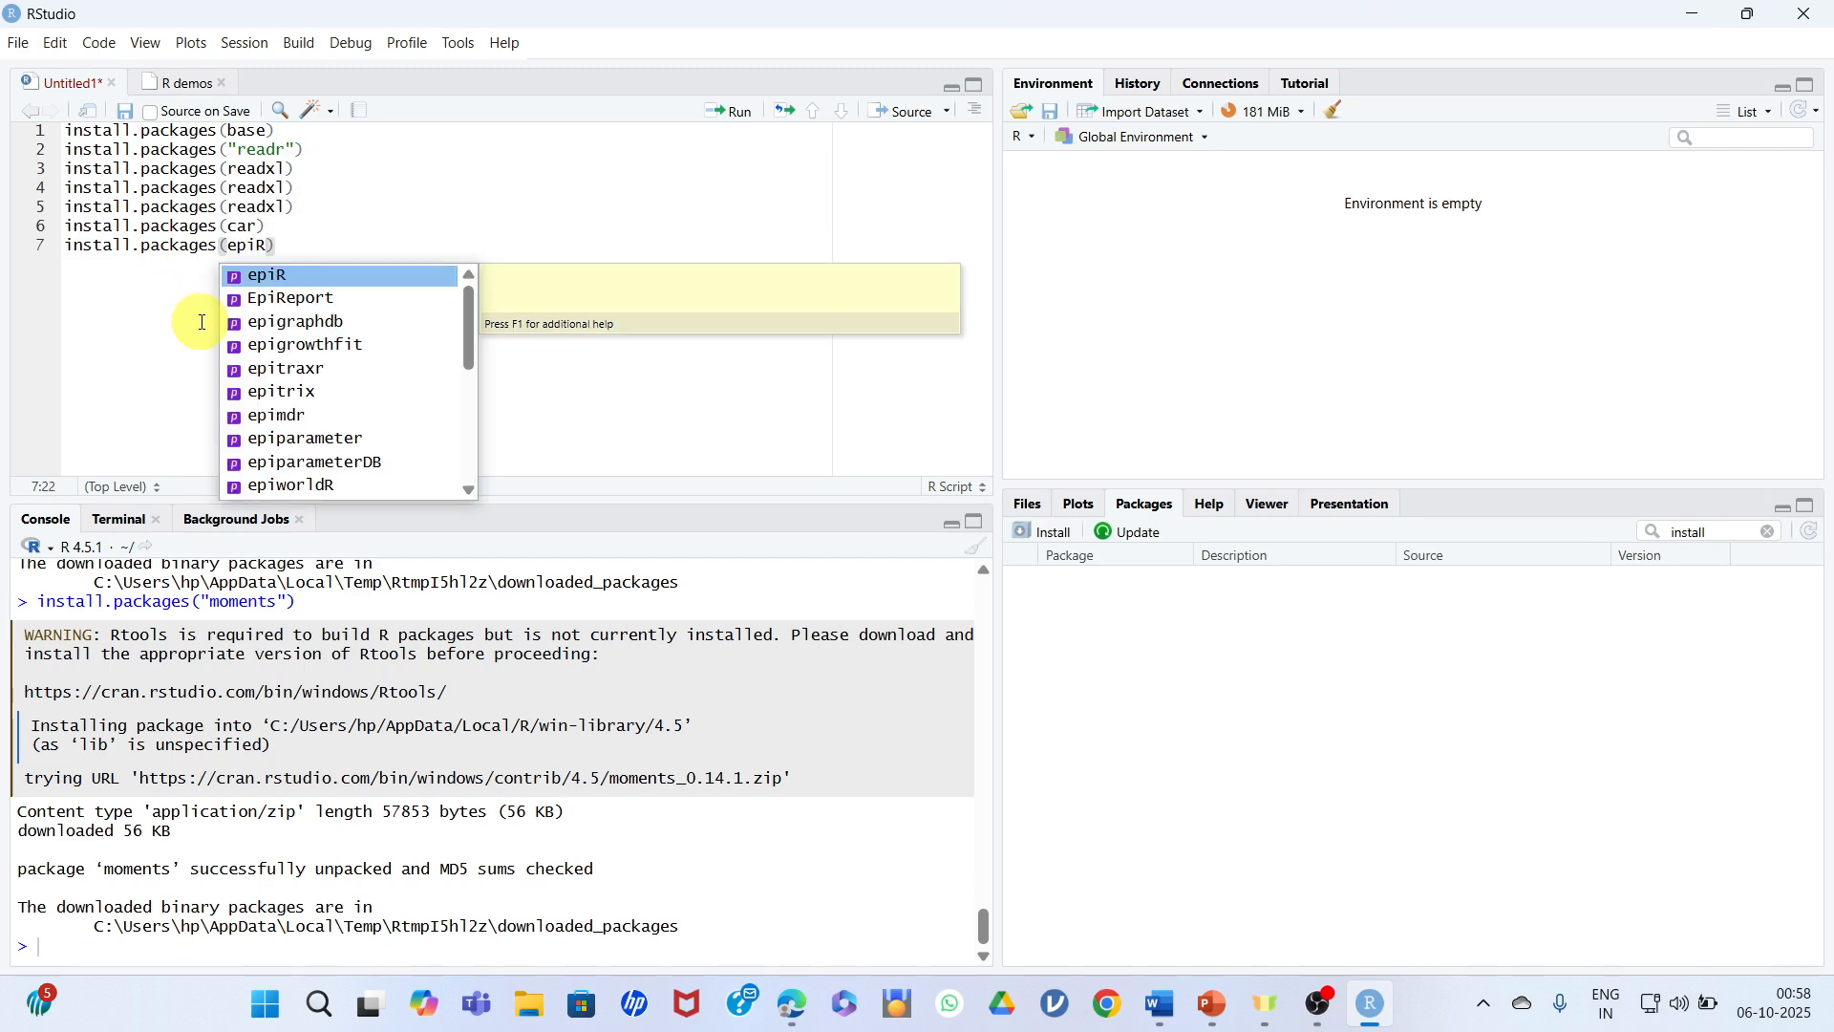
left_click(271, 275)
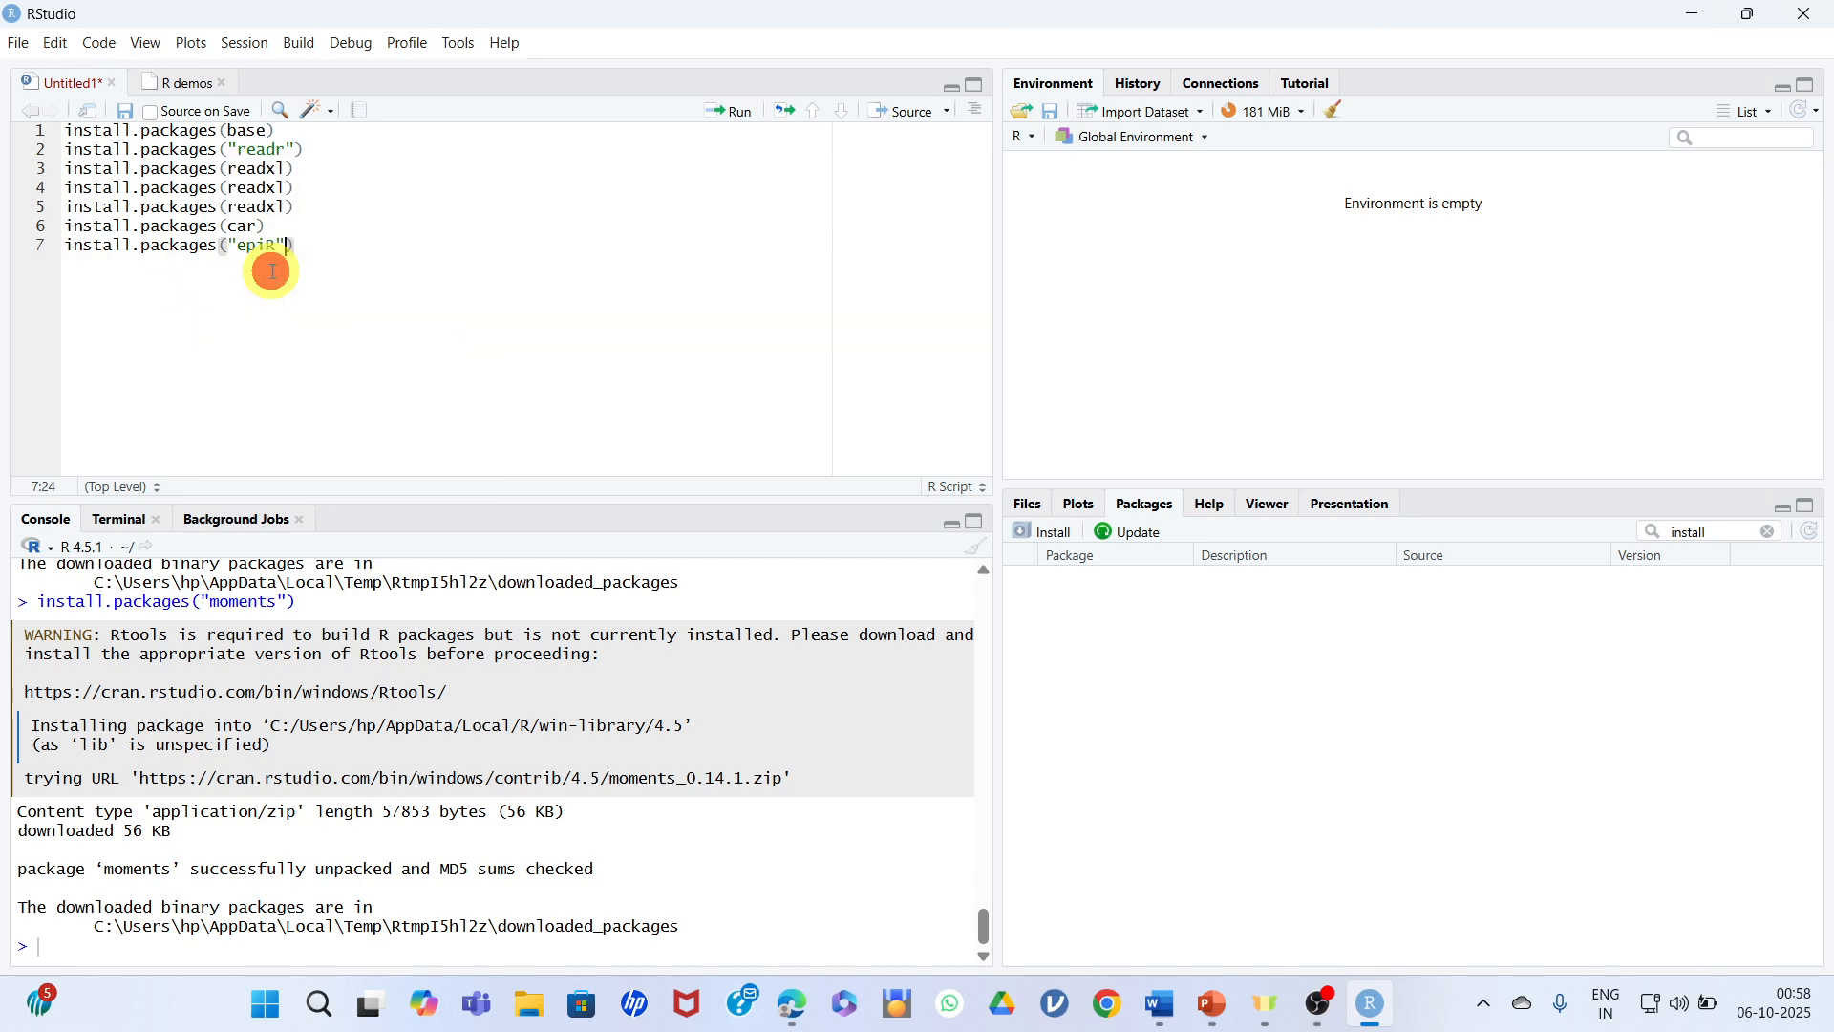
left_click(328, 274)
left_click(732, 115)
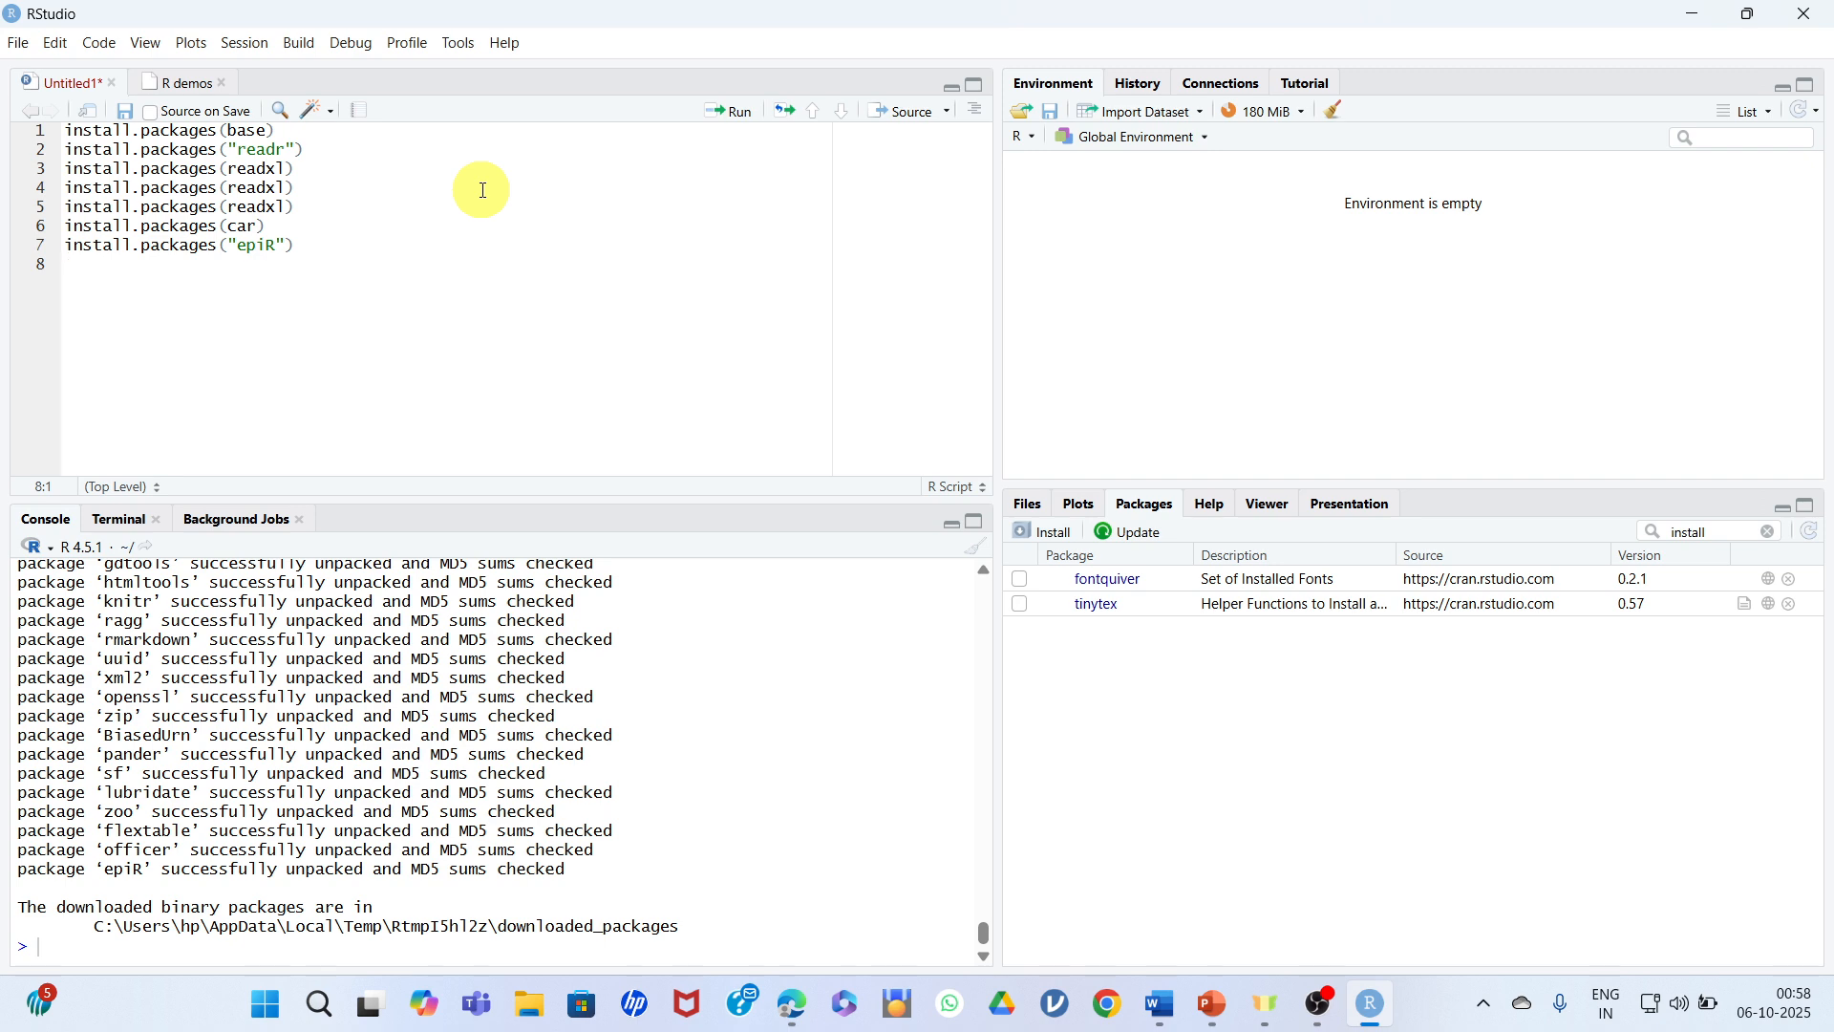
Check for package updates and install the available update for the boot package only.
left_click(458, 49)
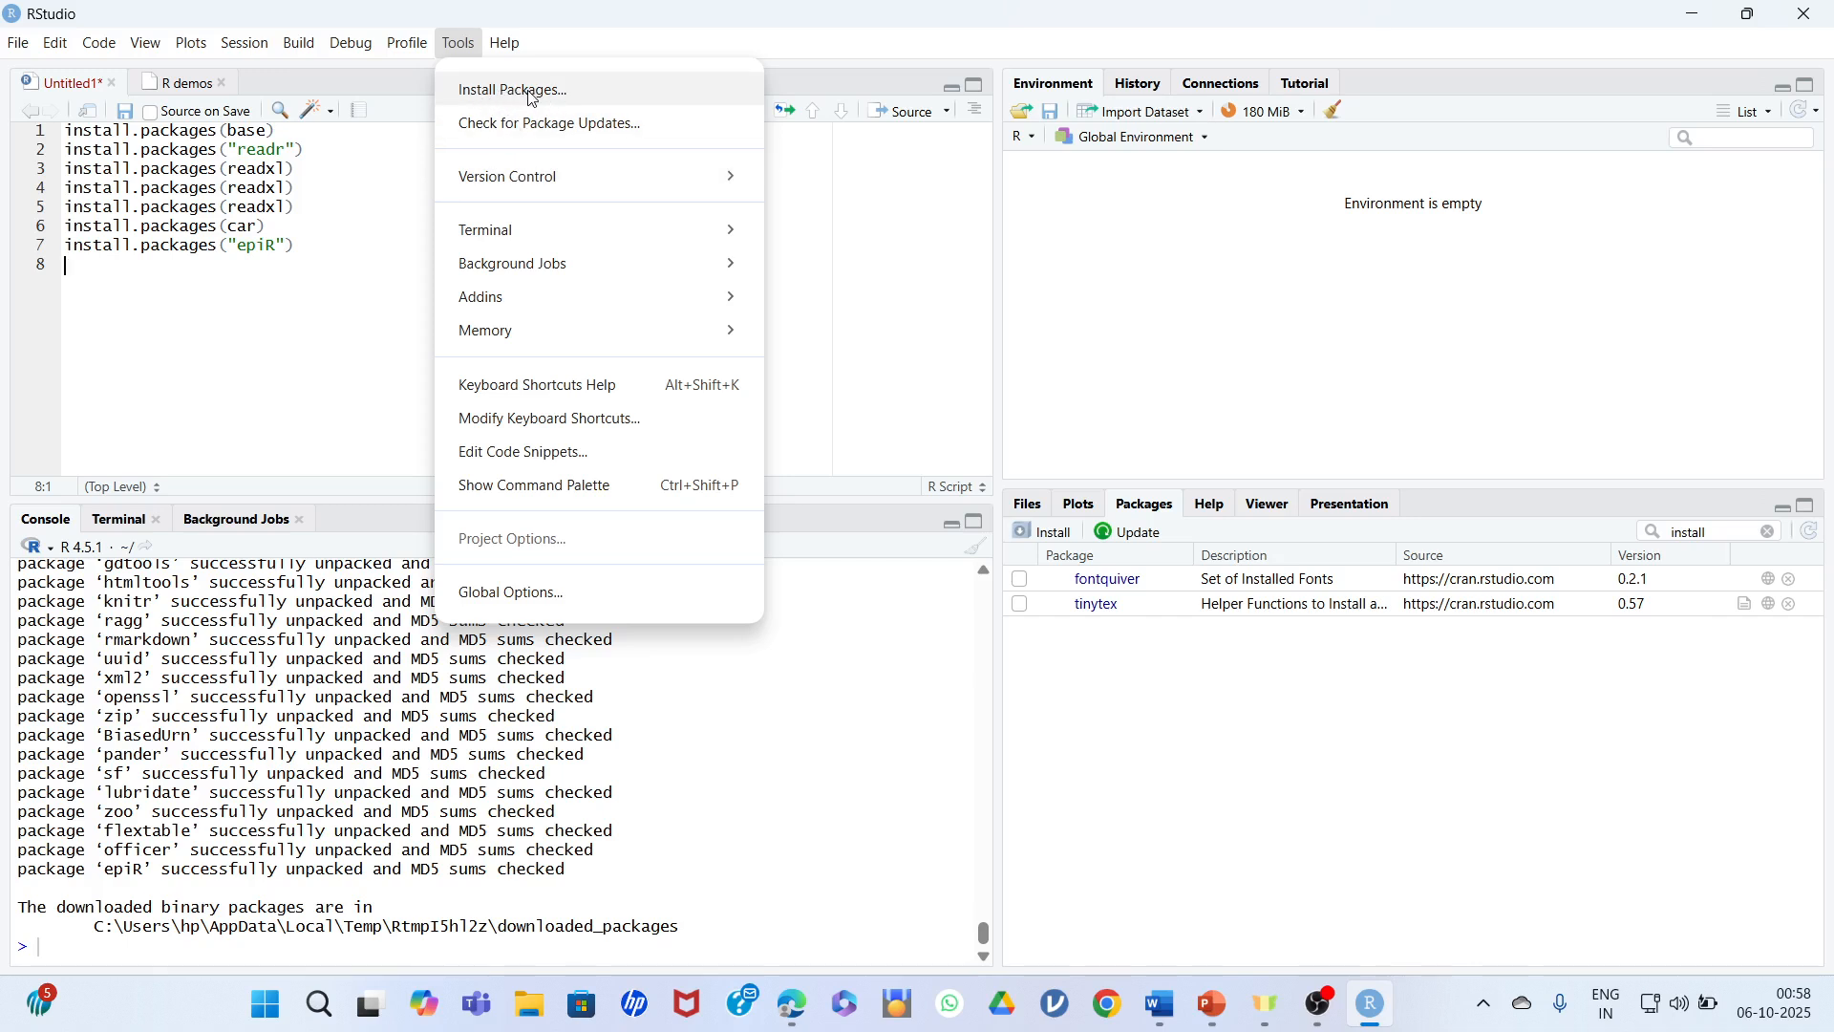
left_click(538, 141)
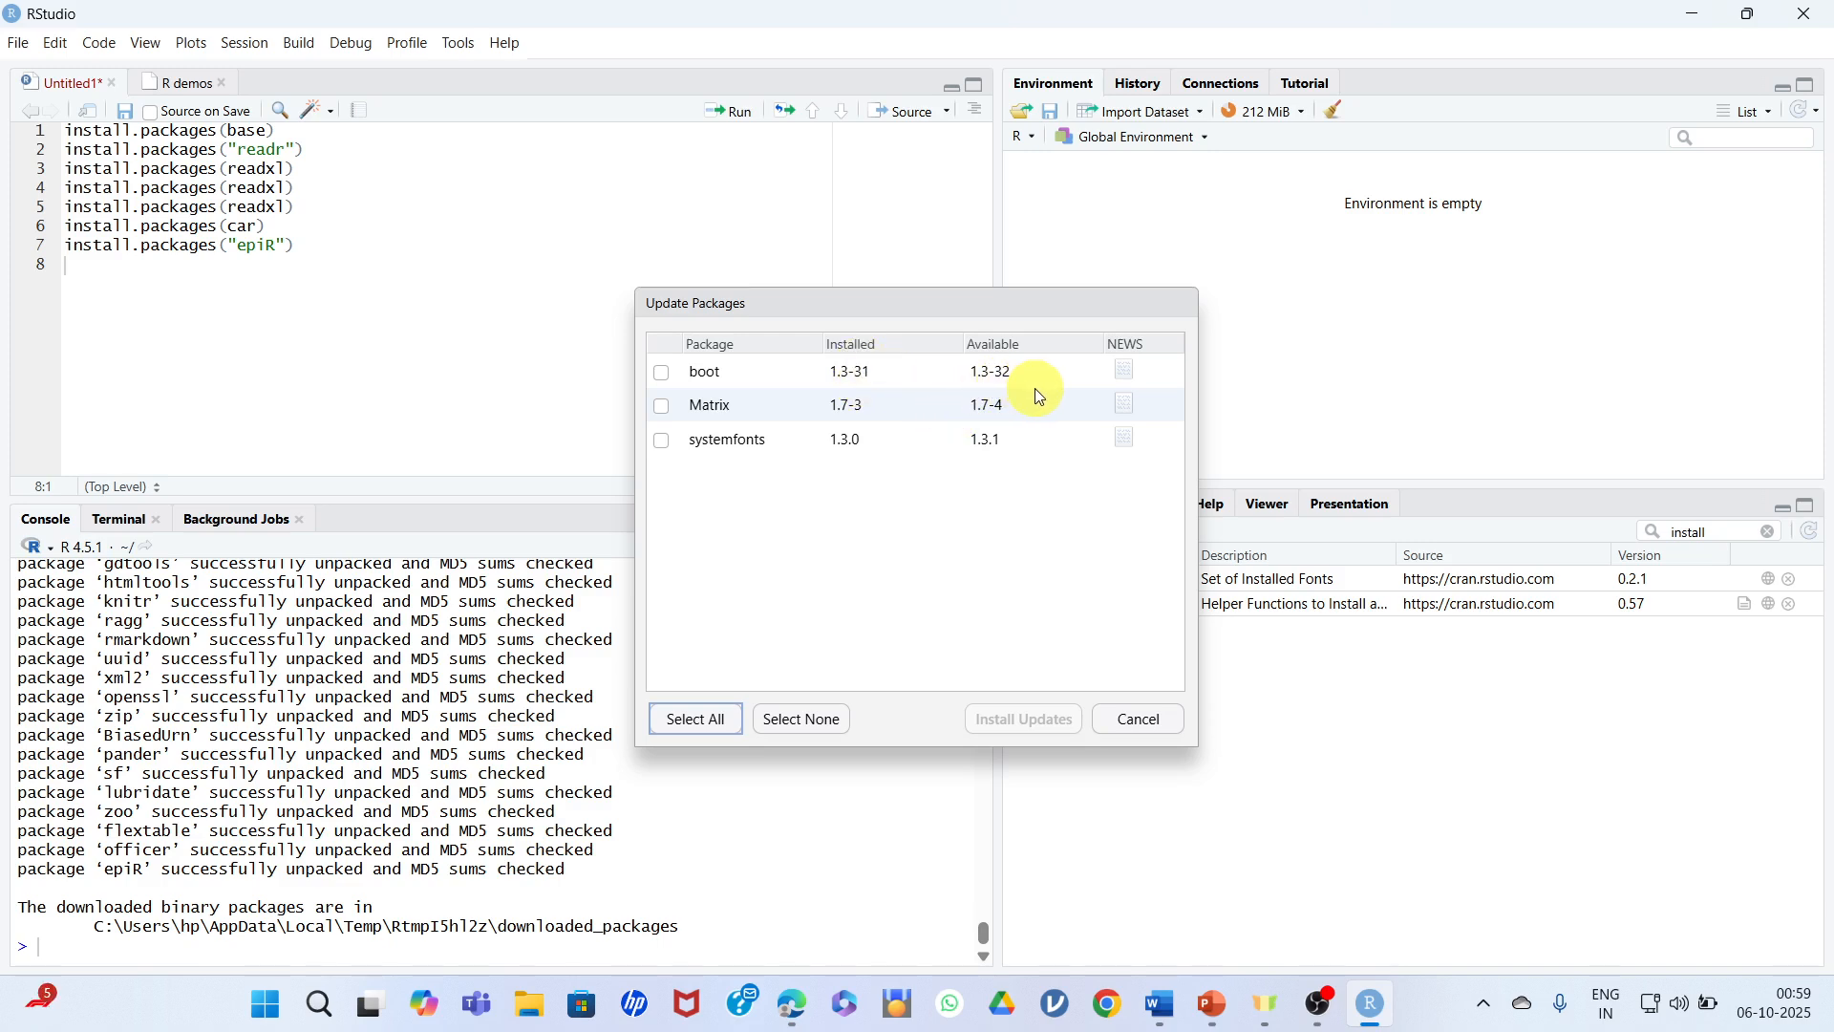
left_click(661, 372)
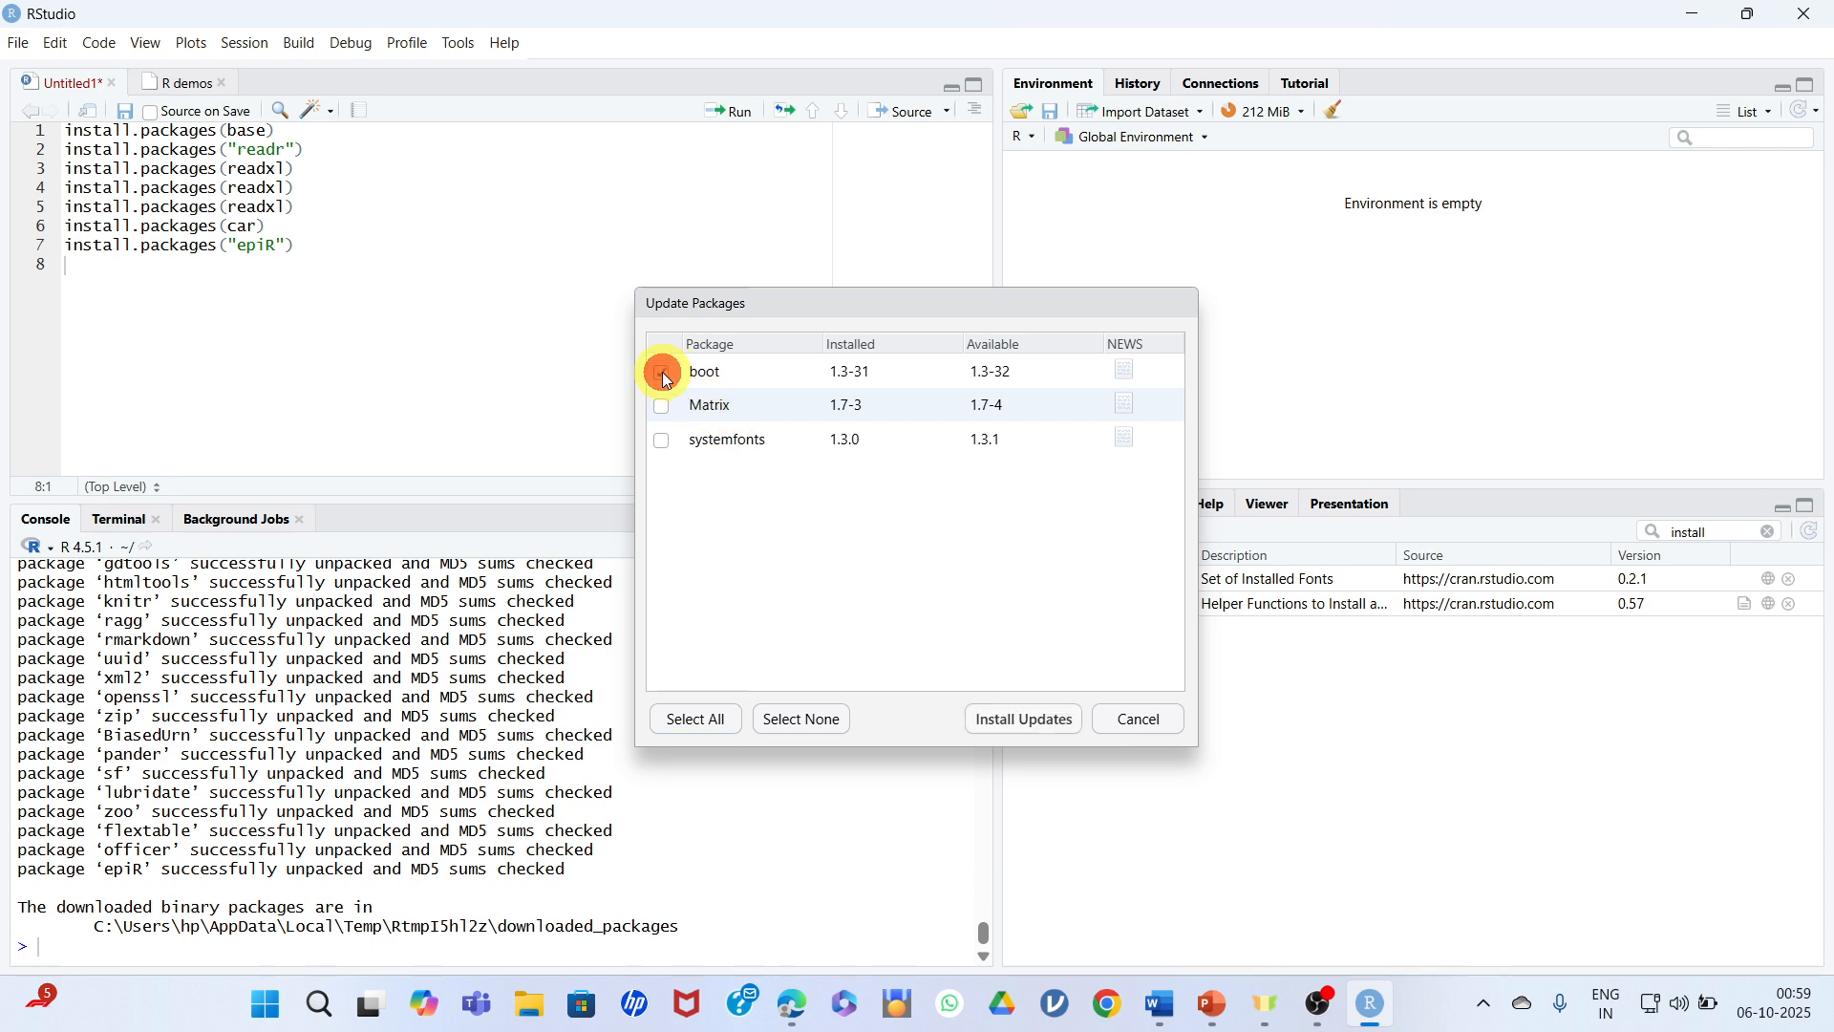
left_click(1055, 730)
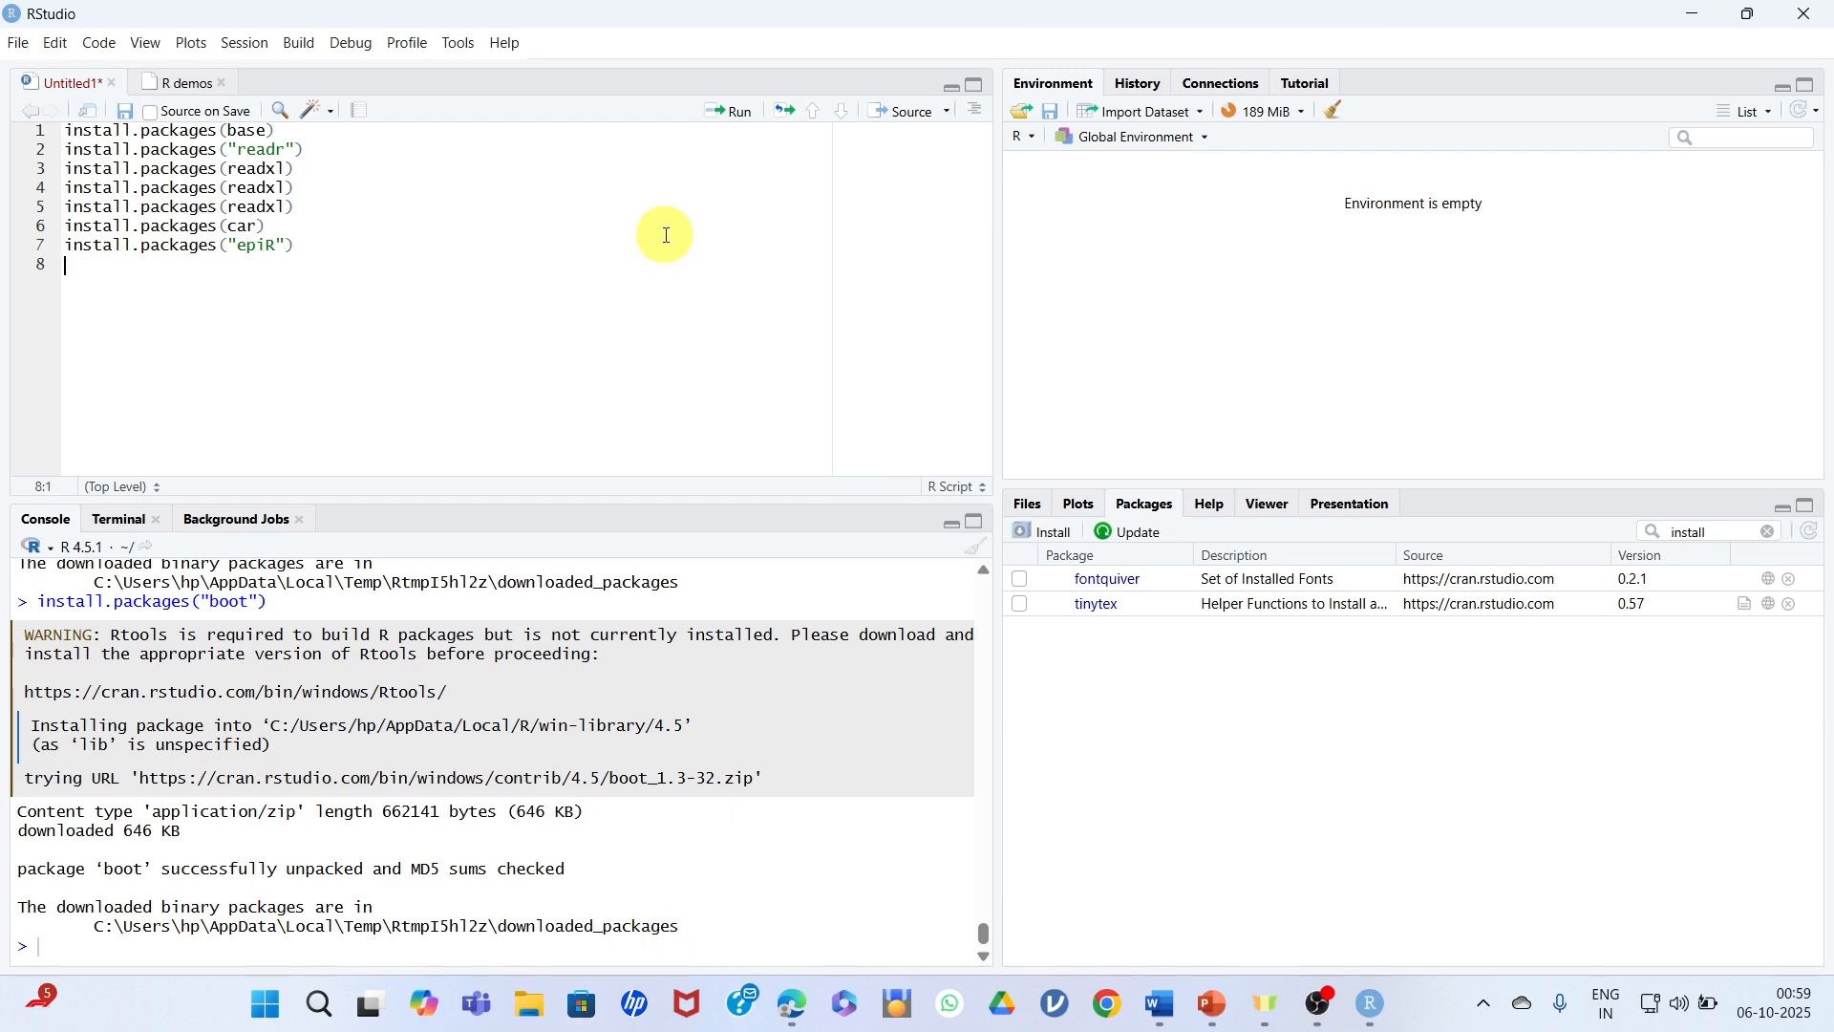
Load the fontquiver package from the package list and clear the "install" search filter to list the whole library.
left_click(461, 44)
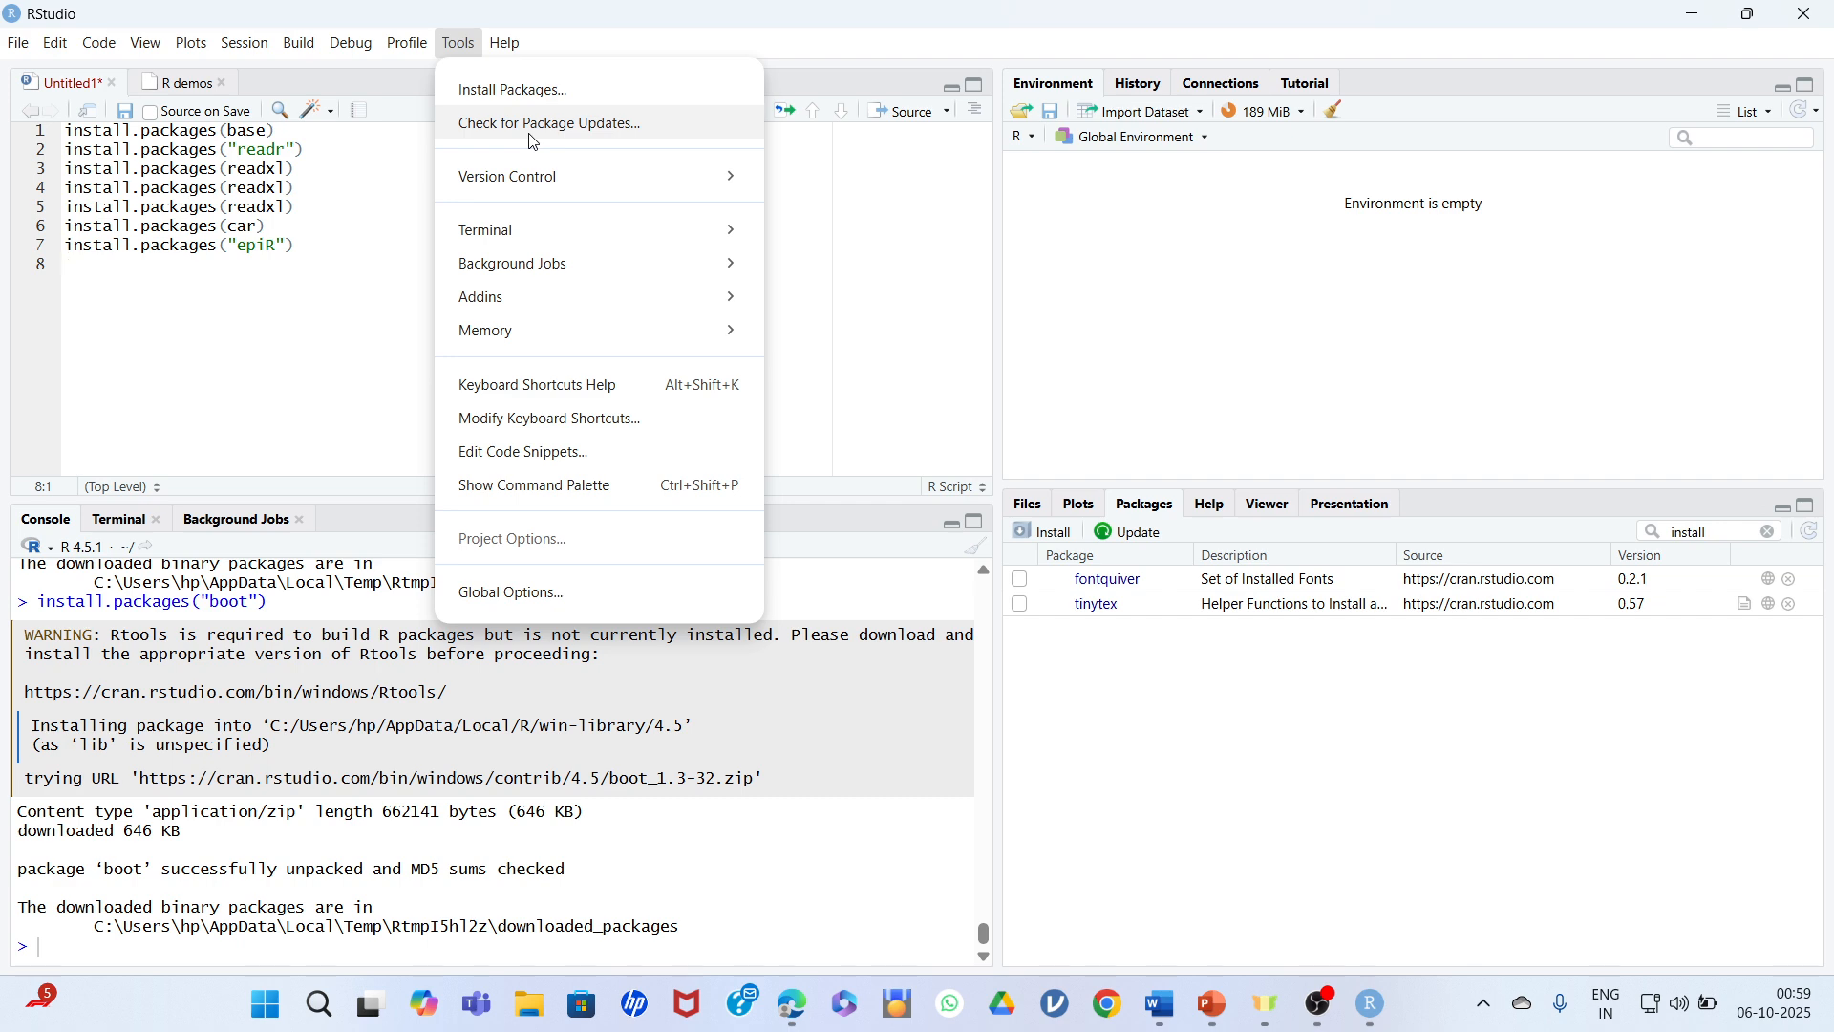
left_click(1251, 835)
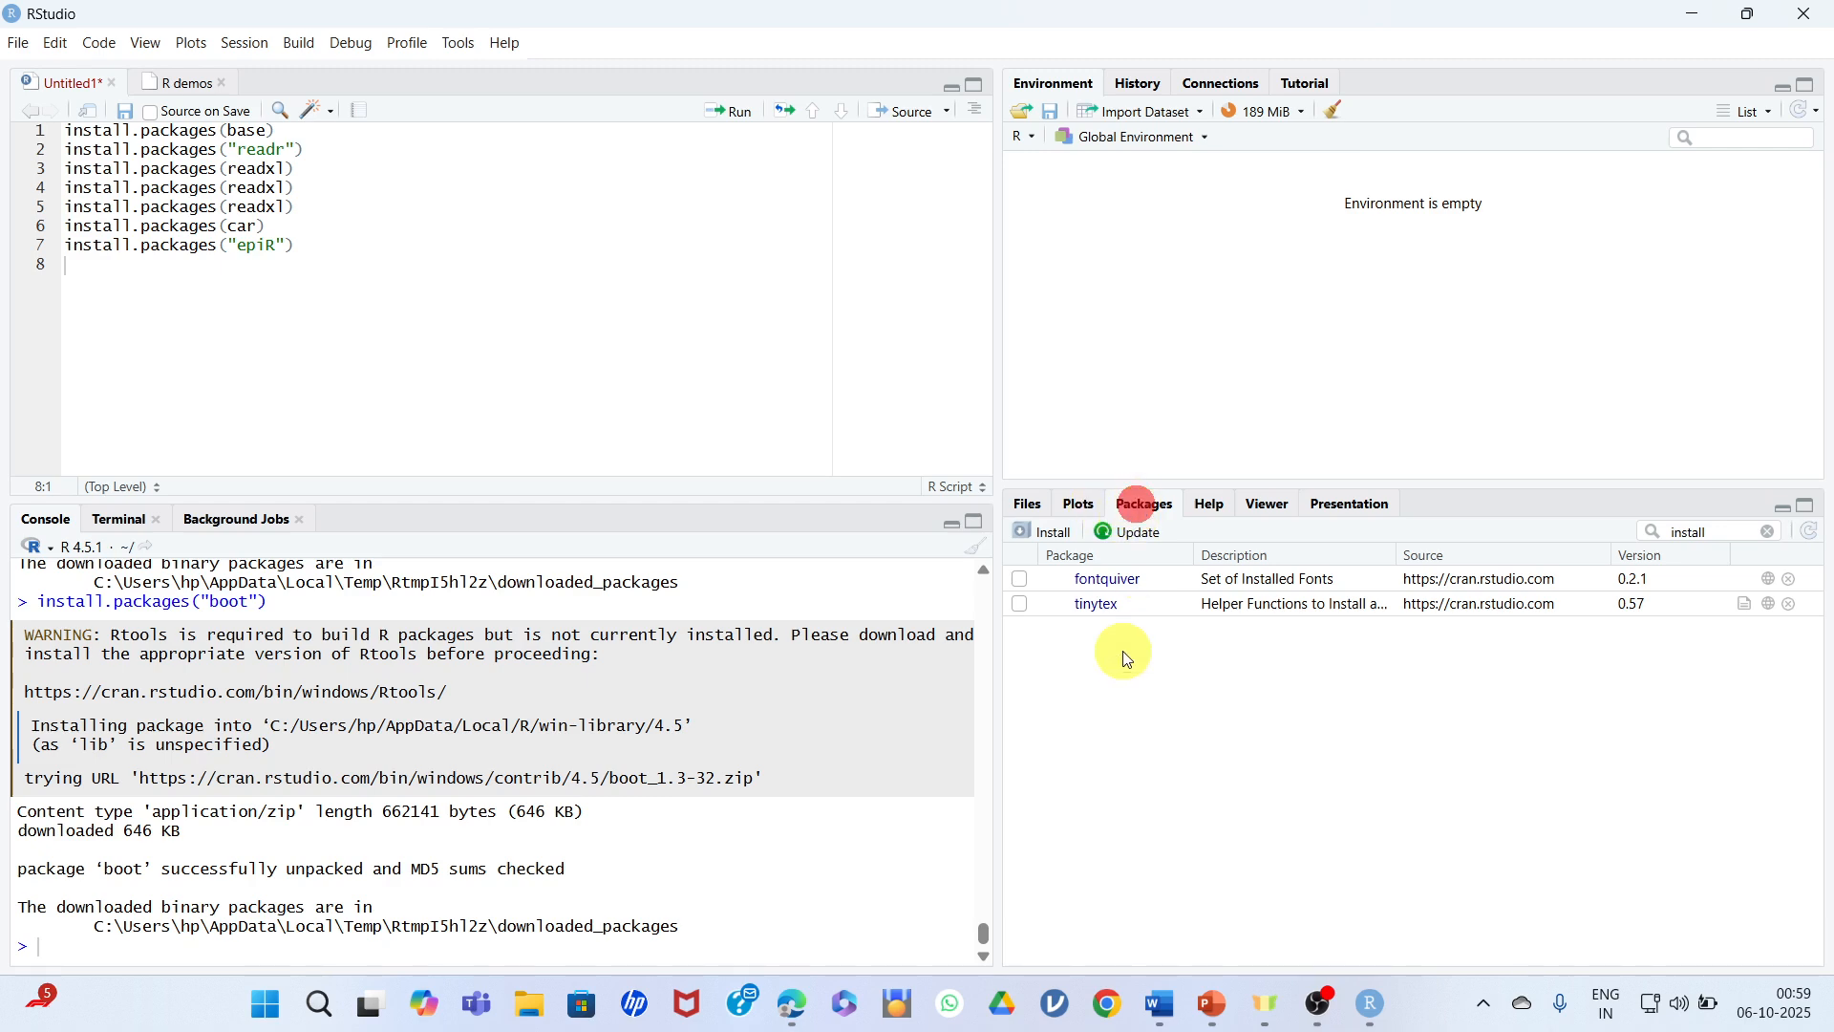
left_click(1022, 579)
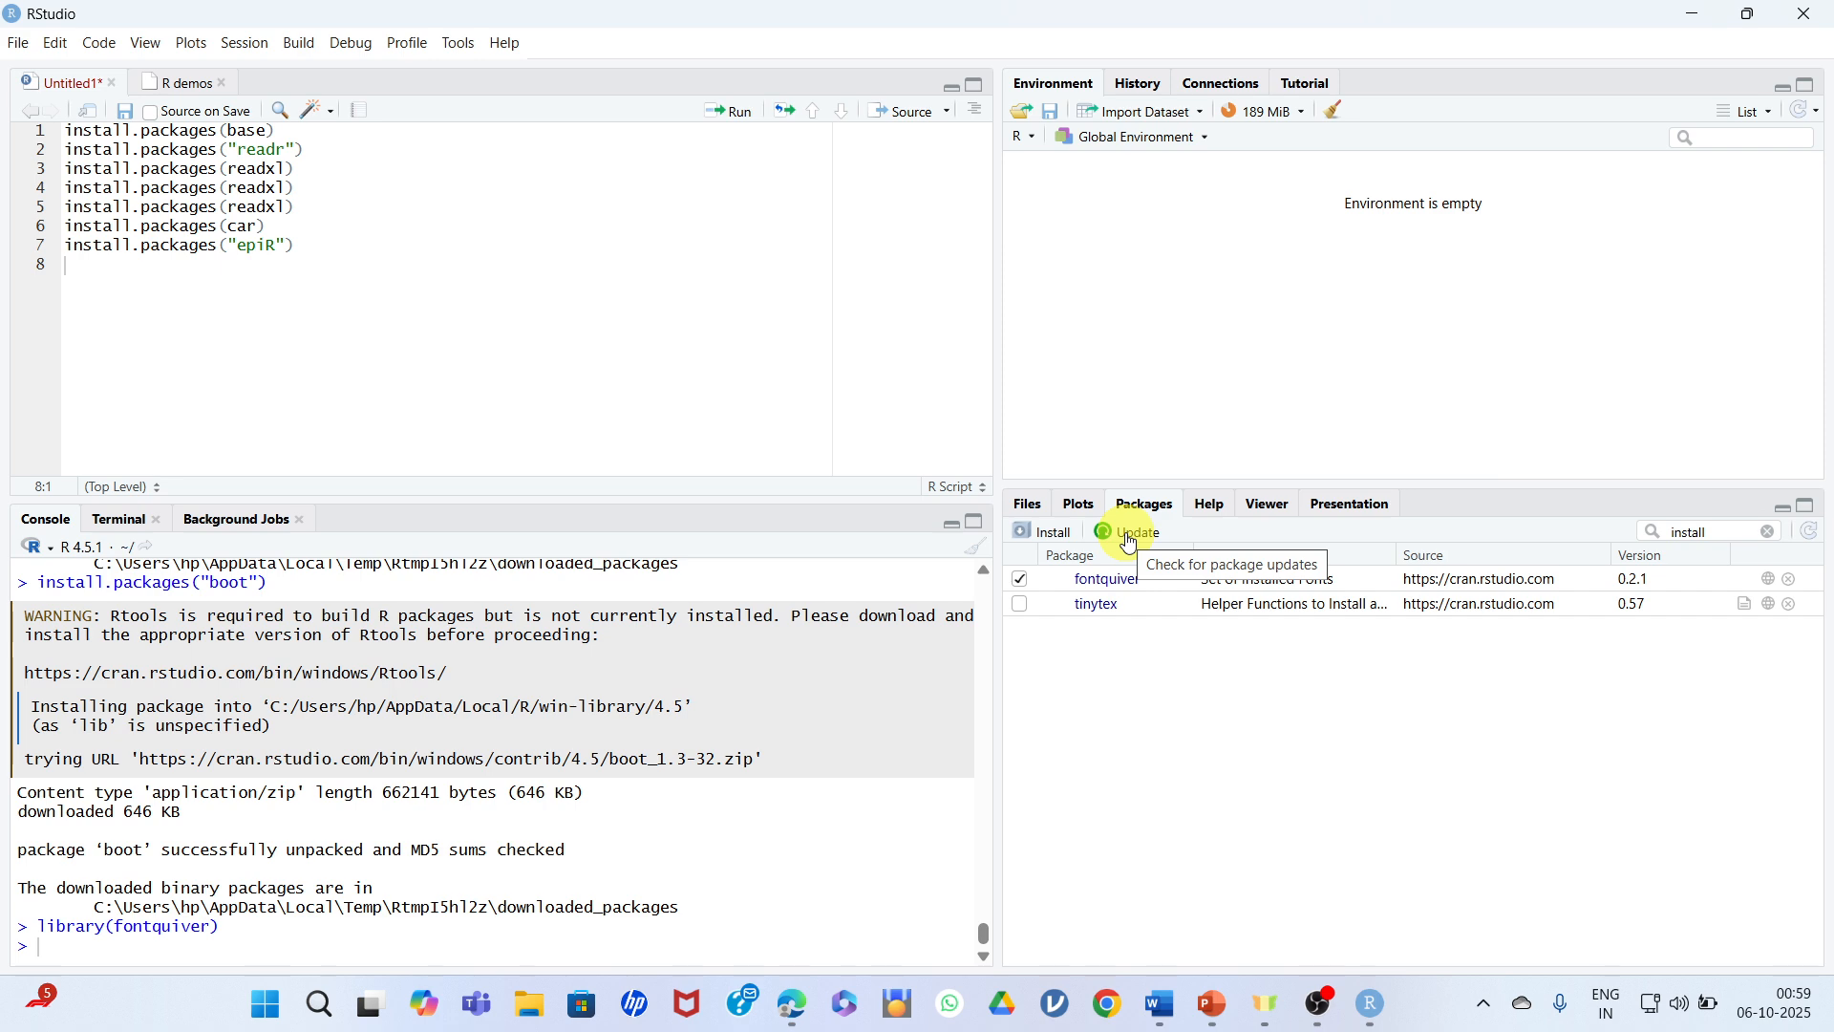
left_click(1769, 531)
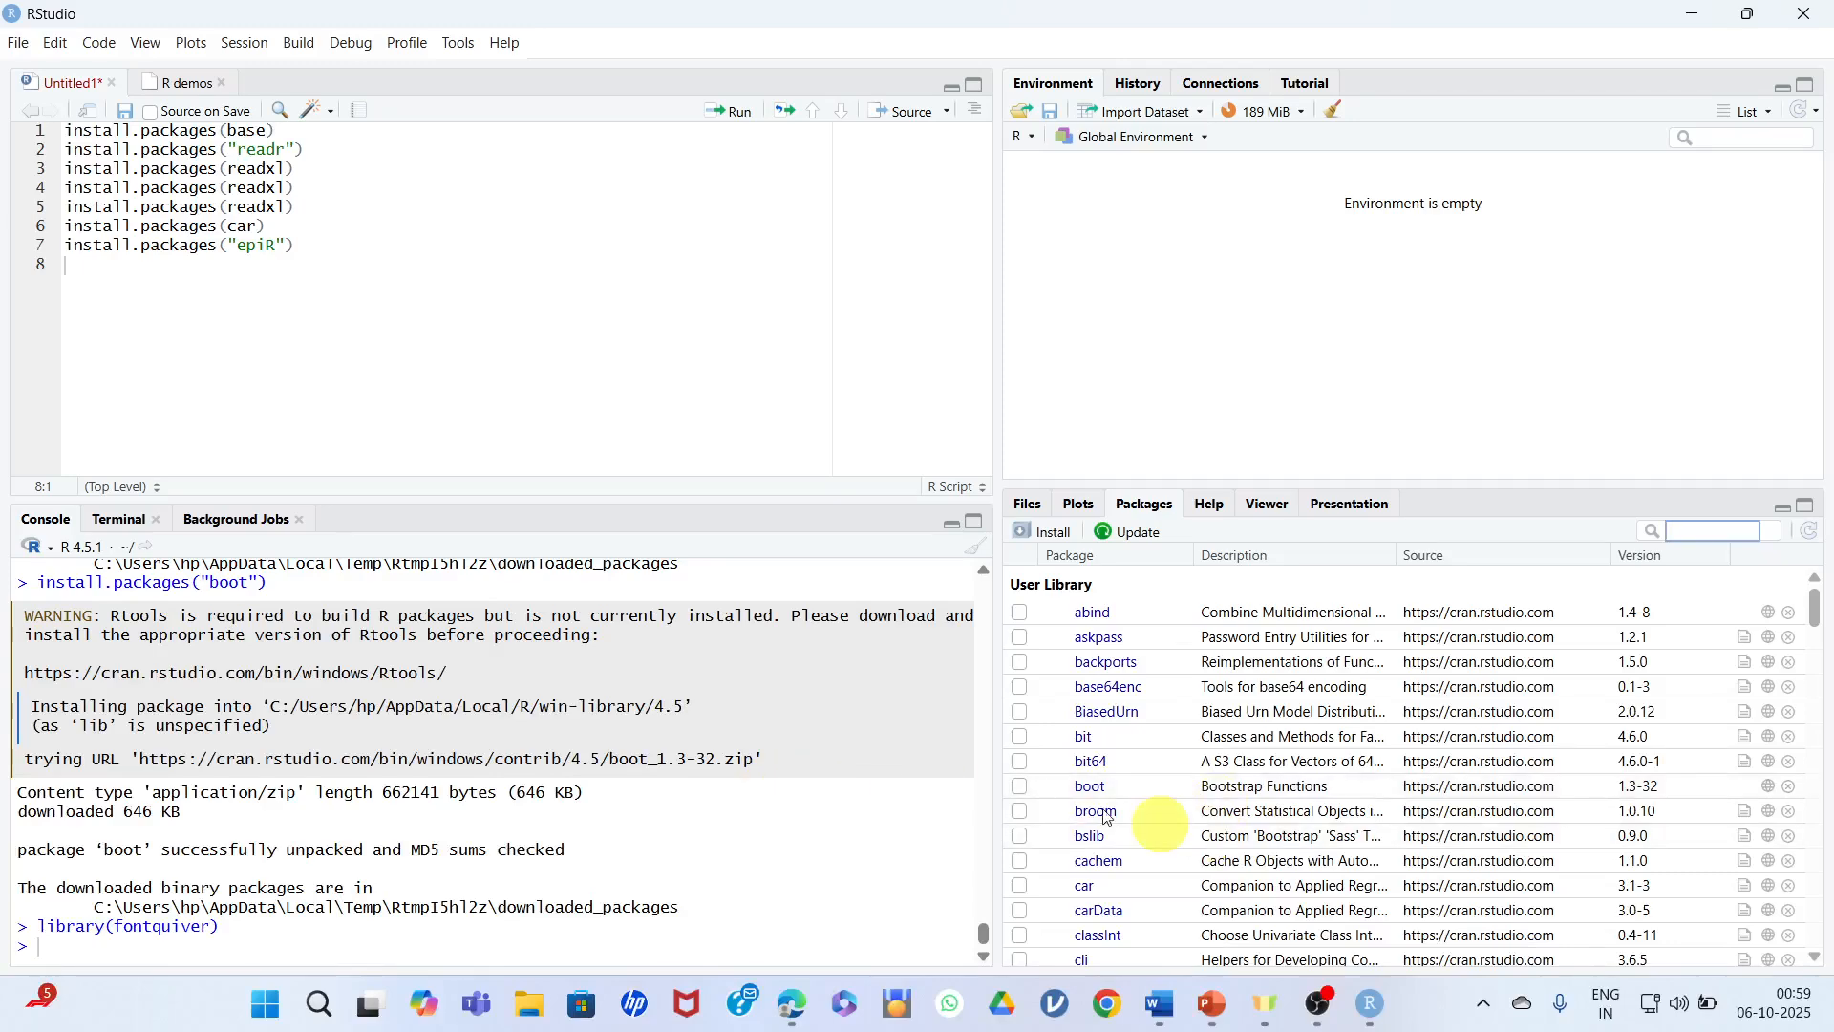
Switch to the "R and R Studio" presentation in PowerPoint.
mouse_move(1373, 1020)
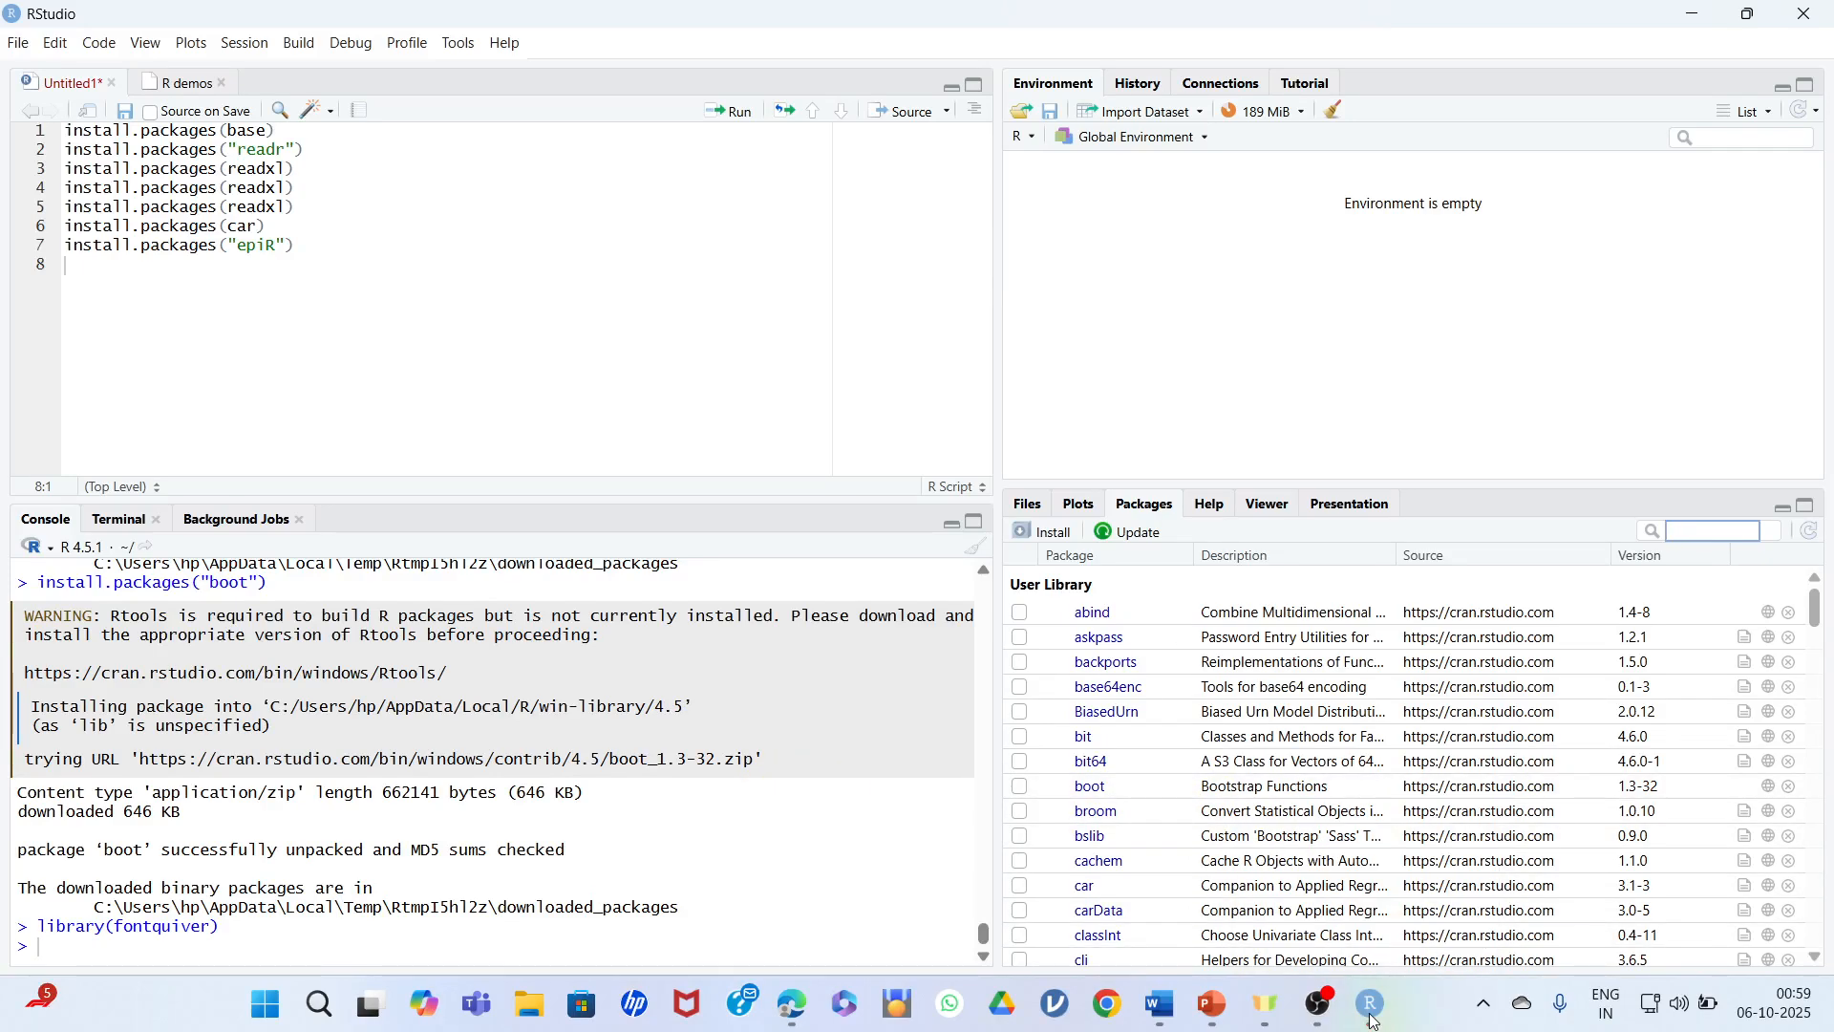
left_click(1214, 1005)
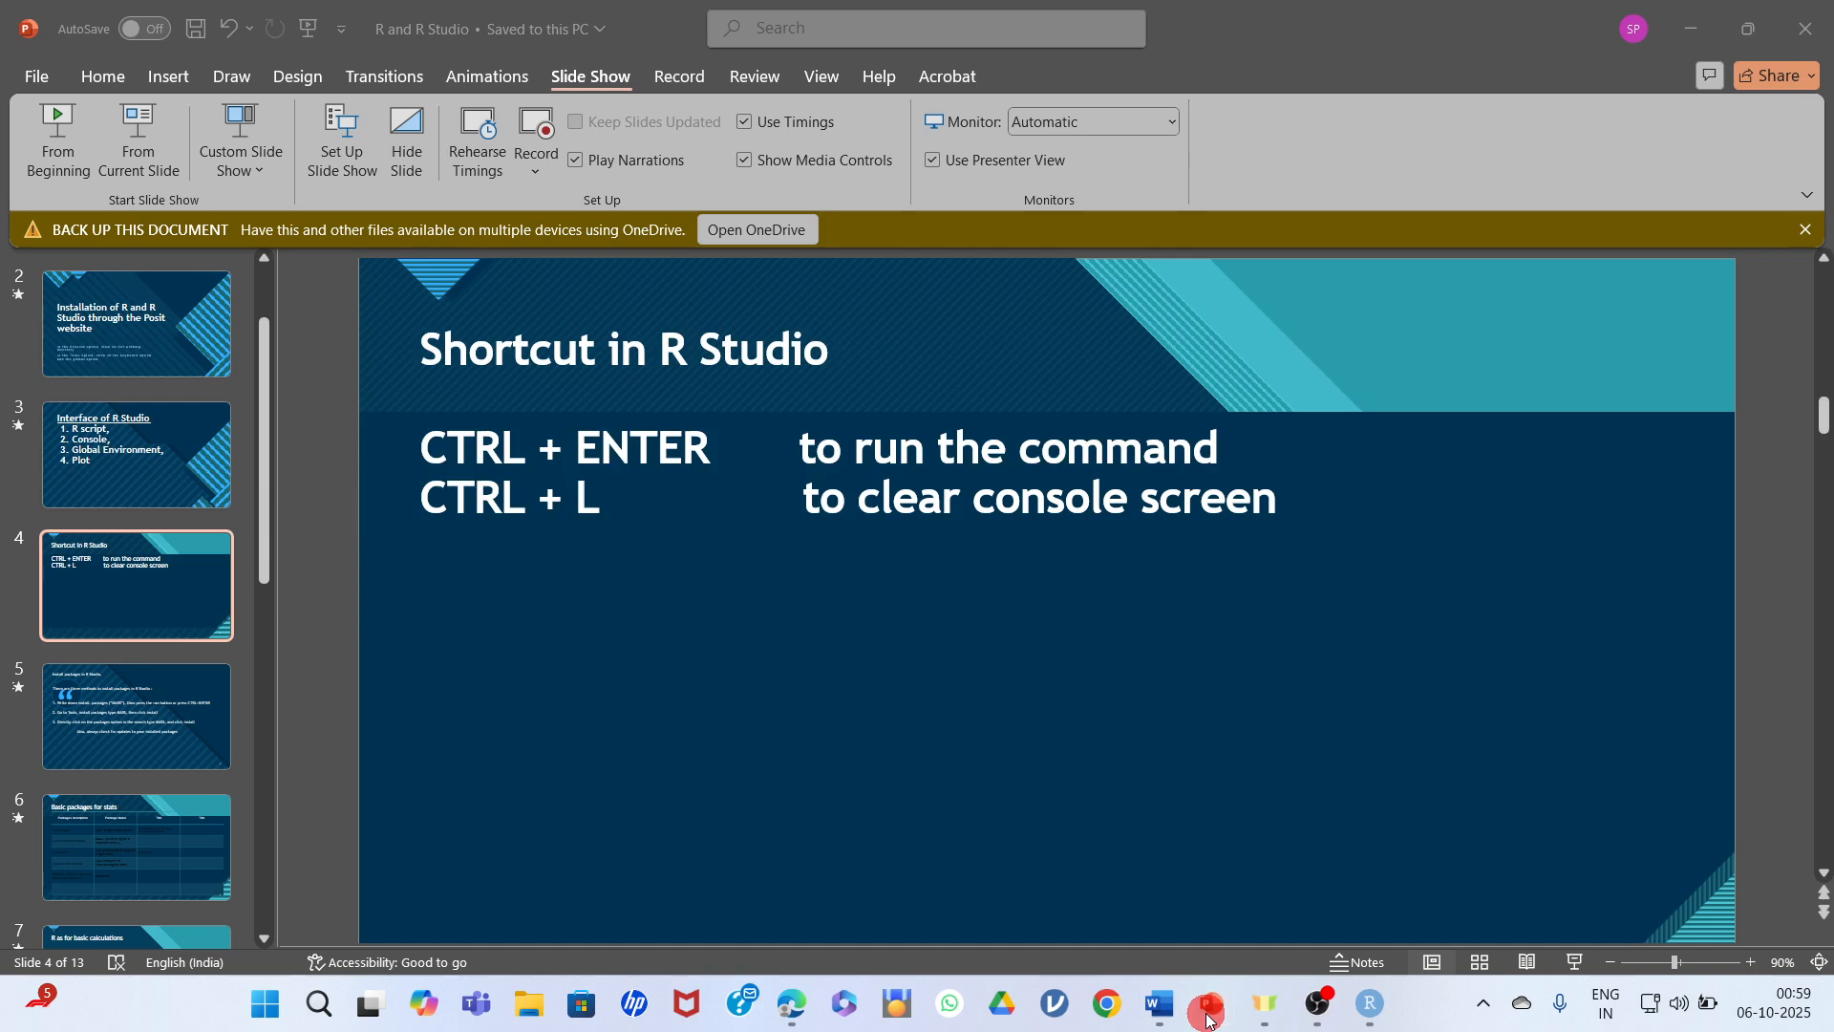